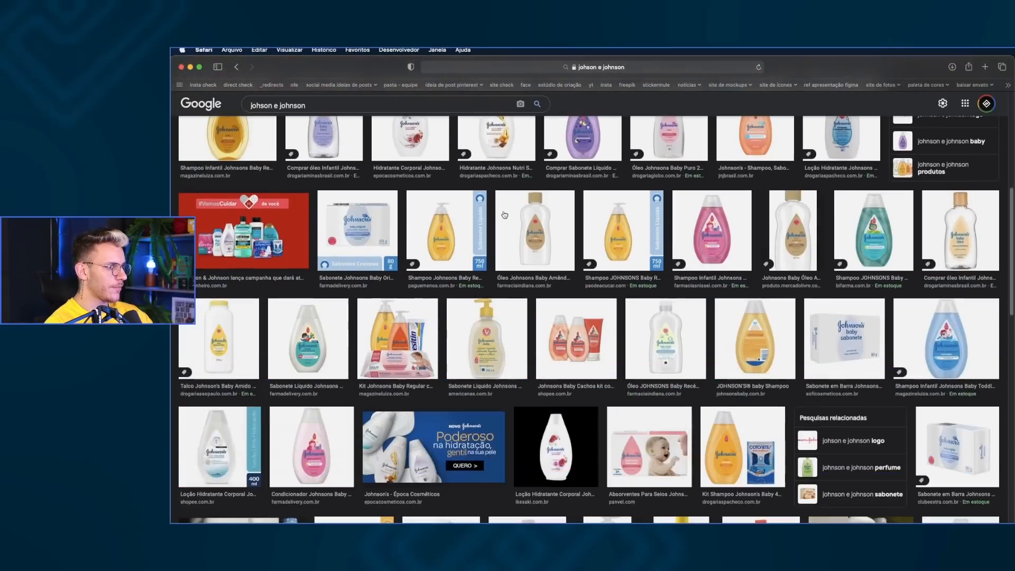
# Preview the Johnson's Baby Regular 750 ml shampoo image, examine the logo on its label, and close the preview.
pyautogui.click(618, 225)
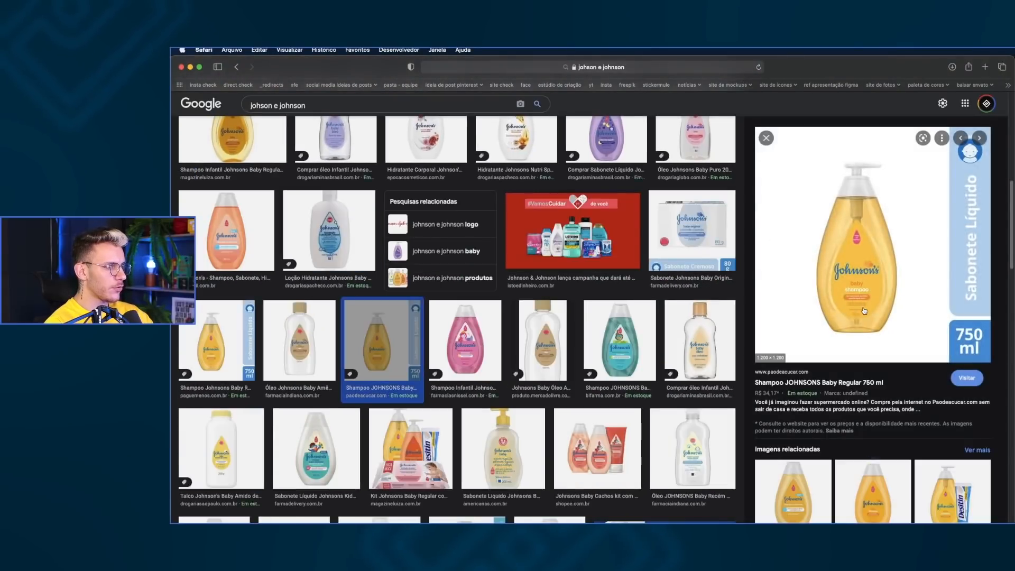
pyautogui.press('super+shift+4')
pyautogui.moveTo(846, 305); pyautogui.dragTo(868, 315)
pyautogui.click(767, 139)
# Browse the Johnson's product images and preview the green Soothing Vapor bath bottle to examine its label.
pyautogui.scroll(-5, 582, 301)
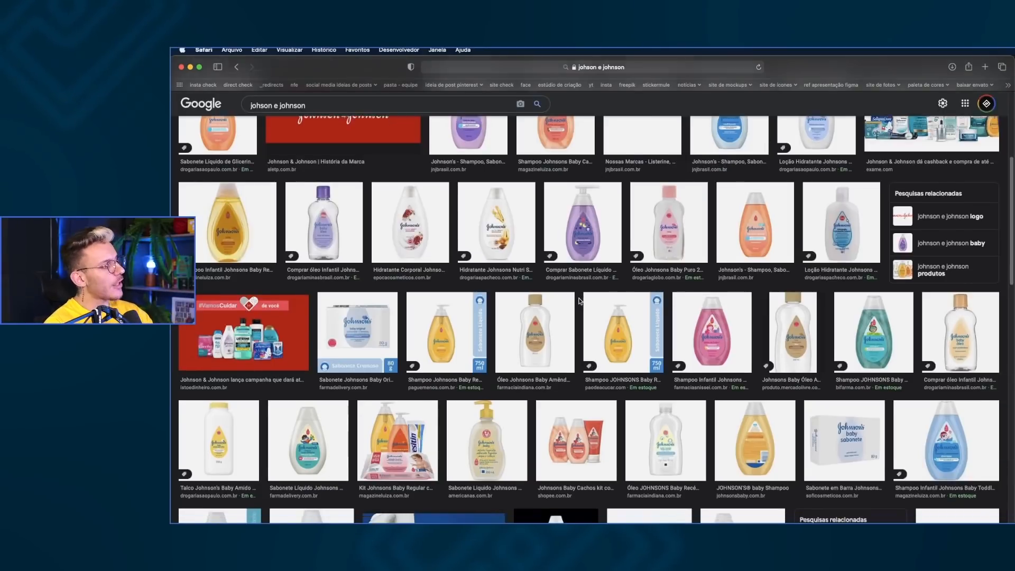
pyautogui.scroll(-2, 594, 299)
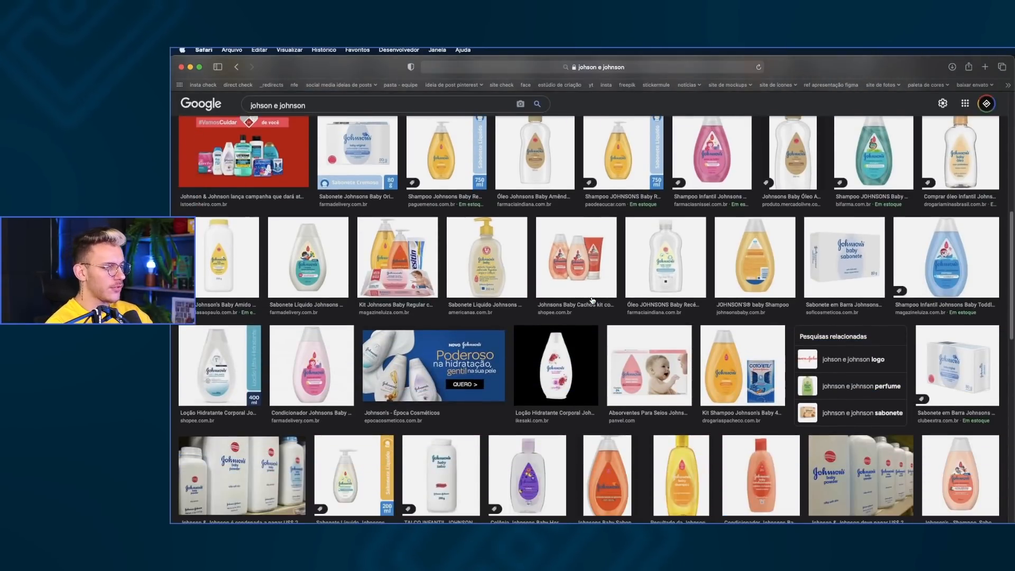
pyautogui.scroll(-2, 593, 300)
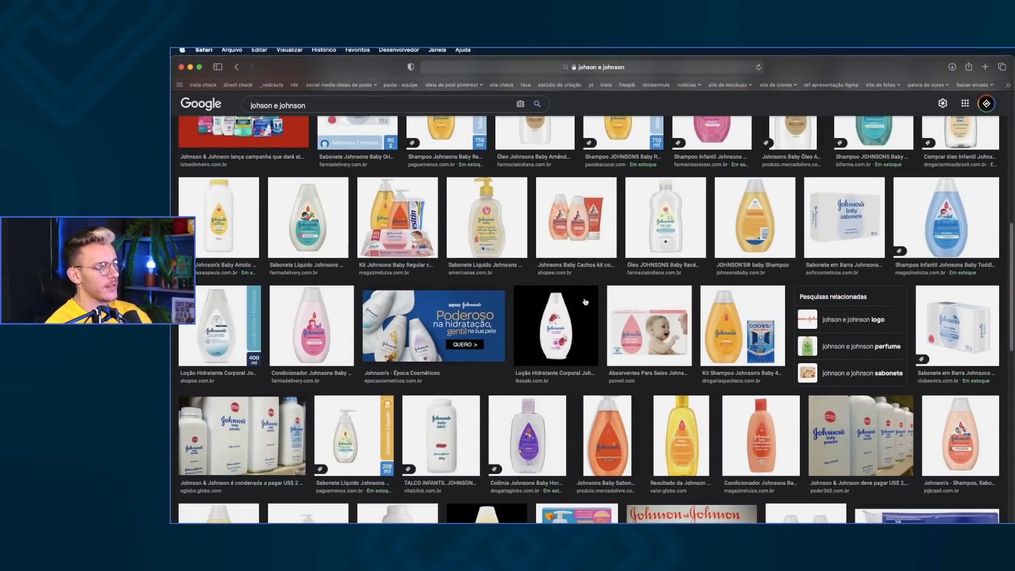
pyautogui.scroll(-2, 579, 307)
pyautogui.scroll(-1, 579, 309)
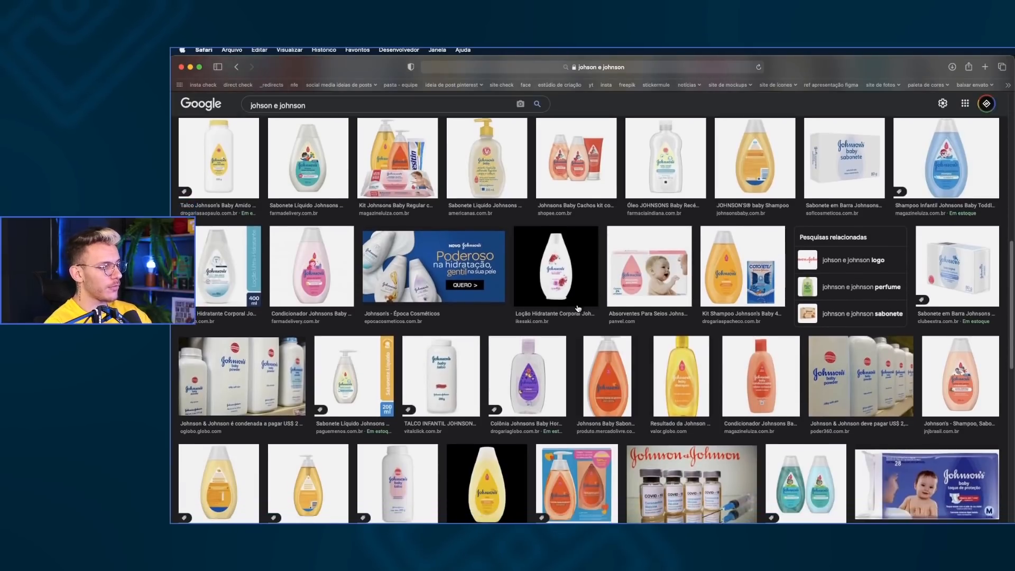
pyautogui.scroll(-3, 579, 309)
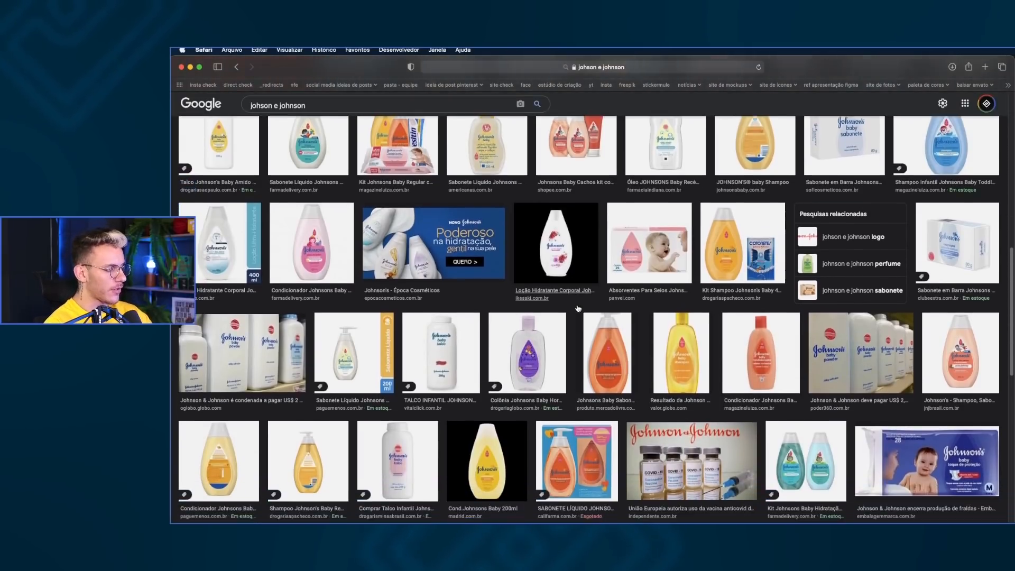
pyautogui.scroll(-1, 577, 306)
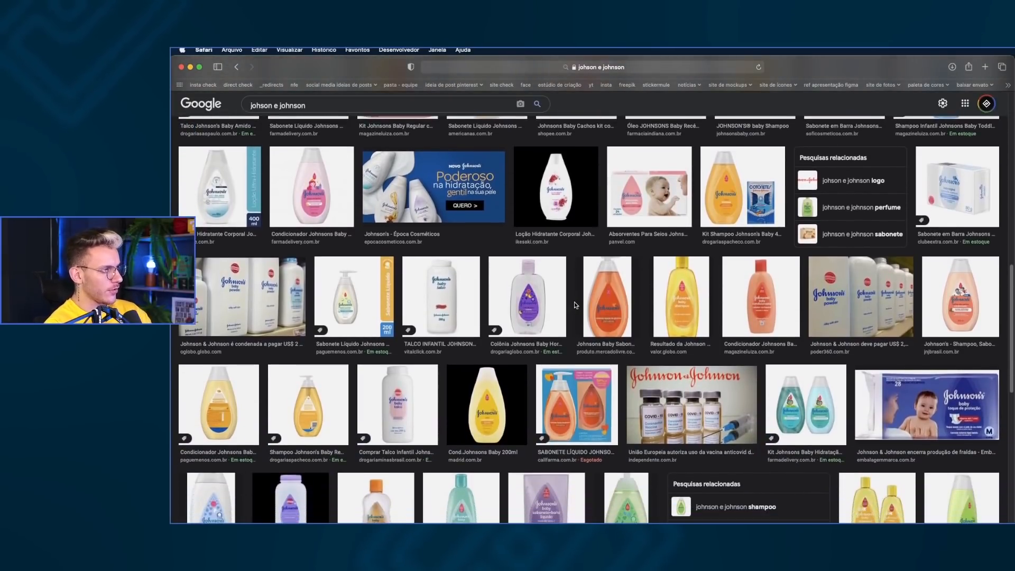
pyautogui.scroll(-5, 572, 306)
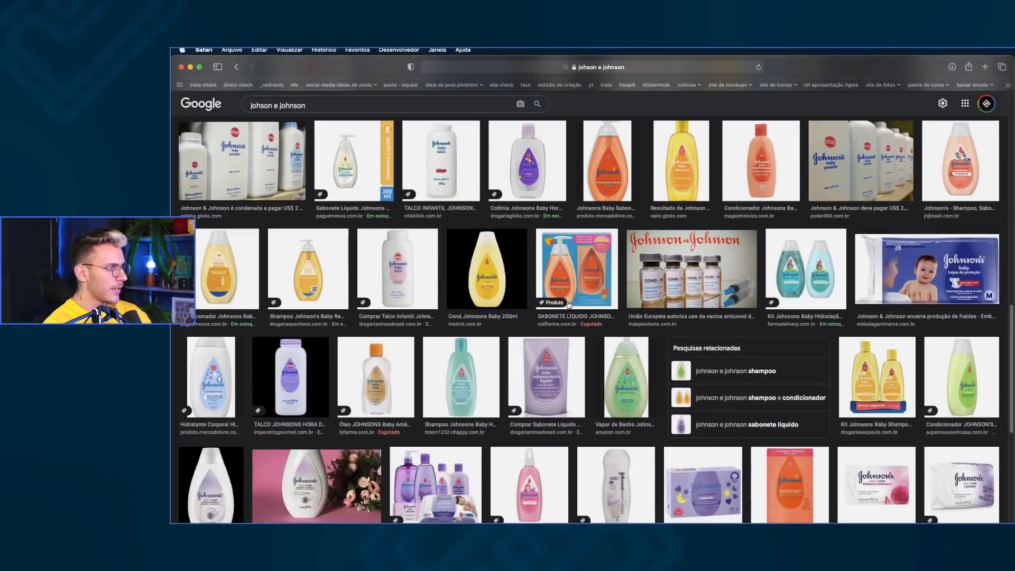
pyautogui.click(627, 385)
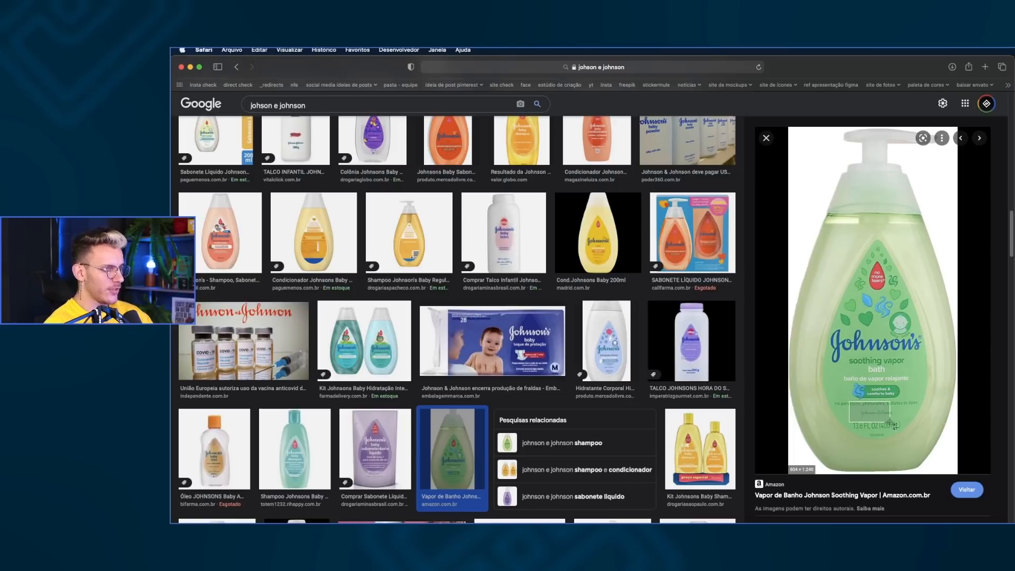
pyautogui.click(593, 67)
pyautogui.write('john')
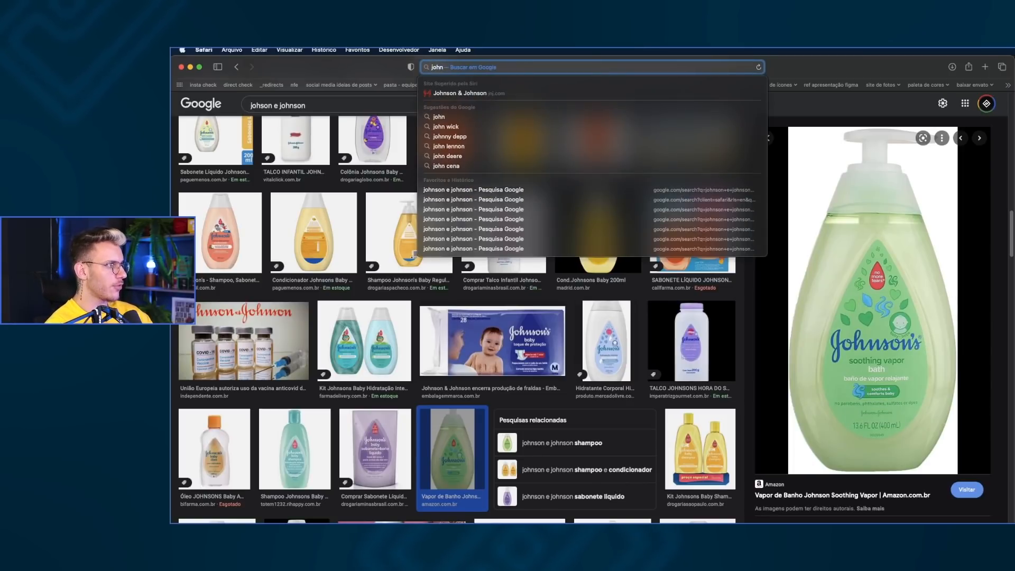
pyautogui.write('son')
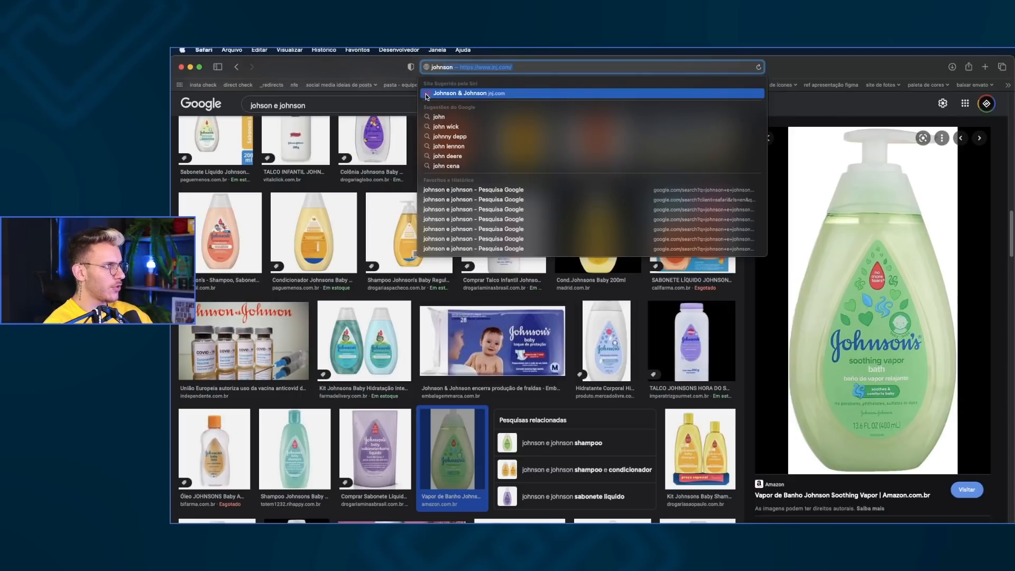
# Search Google Images for "johson e johnson logo".
pyautogui.click(360, 106)
pyautogui.write('log')
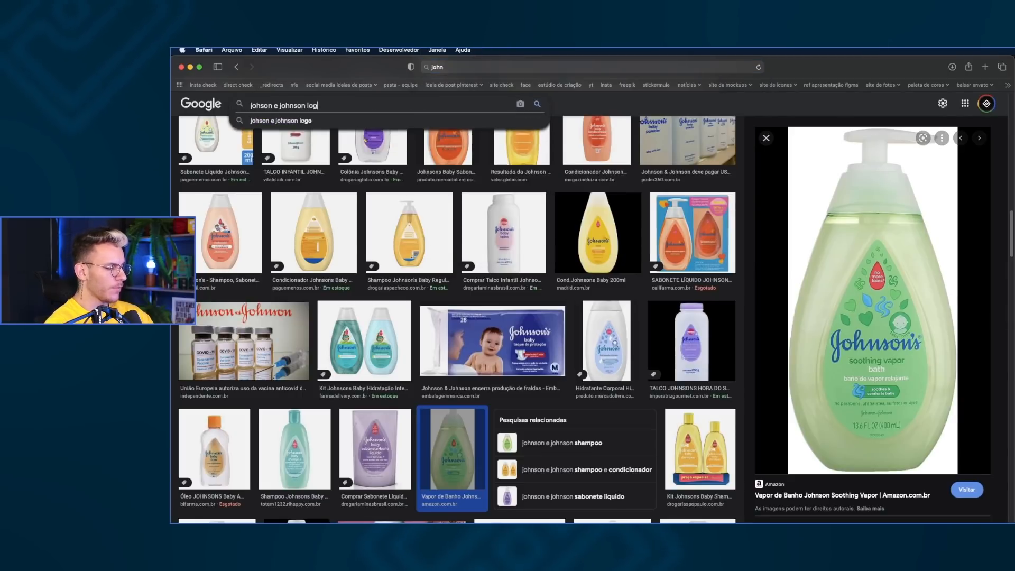
pyautogui.write('o')
pyautogui.press('Return')
# Preview the red J&J monogram, its DESIGN variant, the full wordmark and the circular version to compare the logos.
pyautogui.click(813, 441)
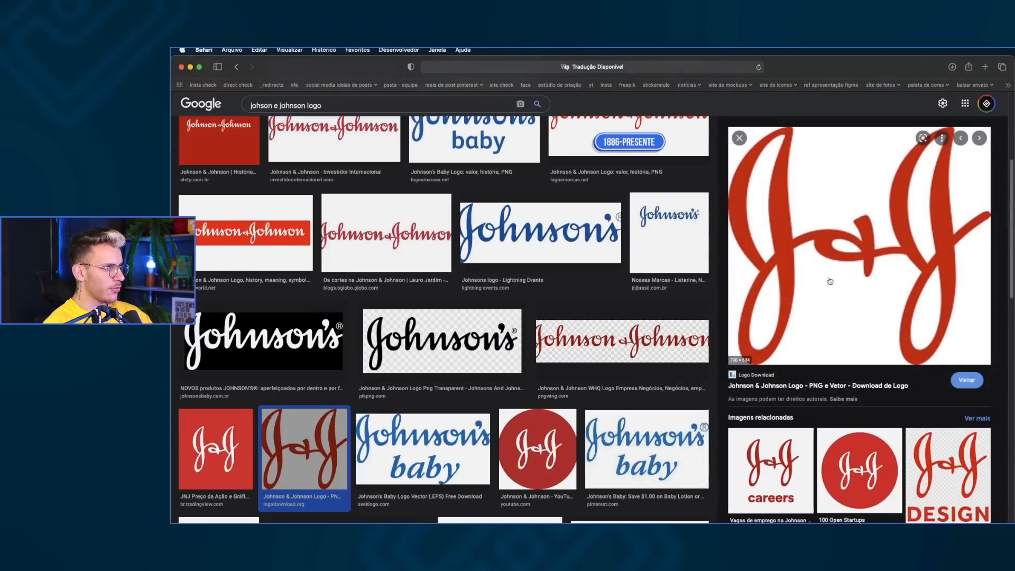
pyautogui.click(947, 469)
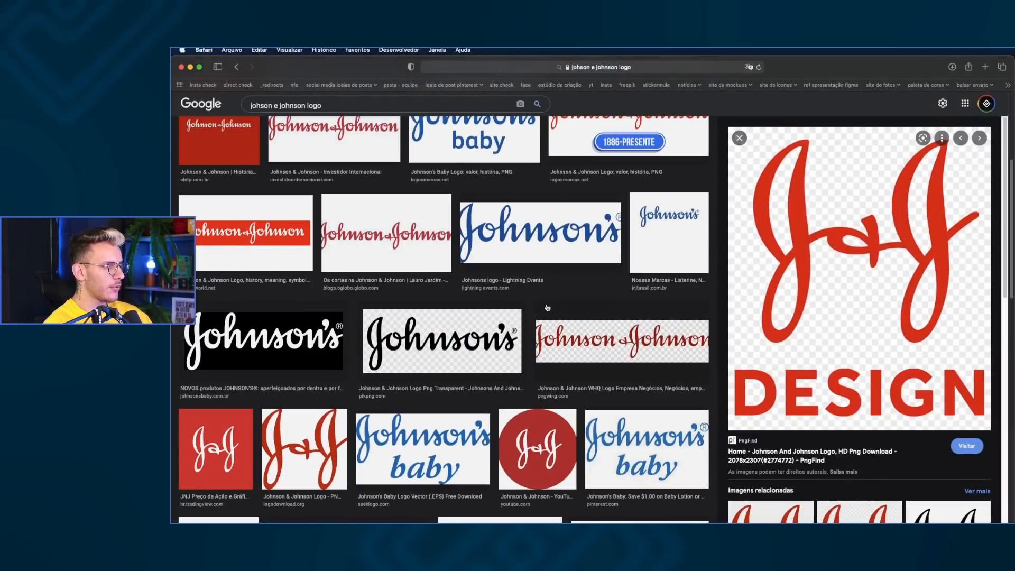
pyautogui.click(384, 242)
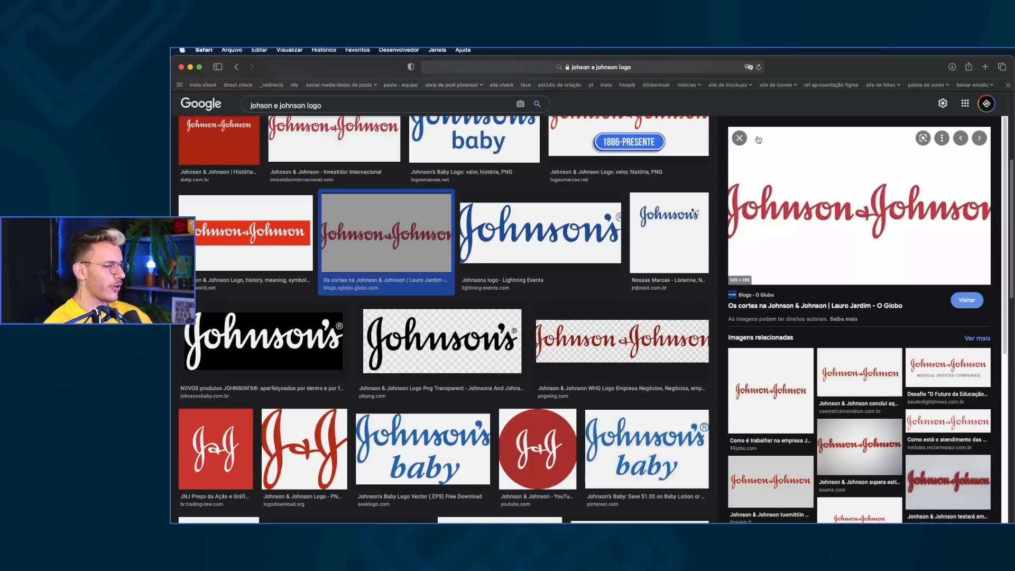
pyautogui.click(536, 443)
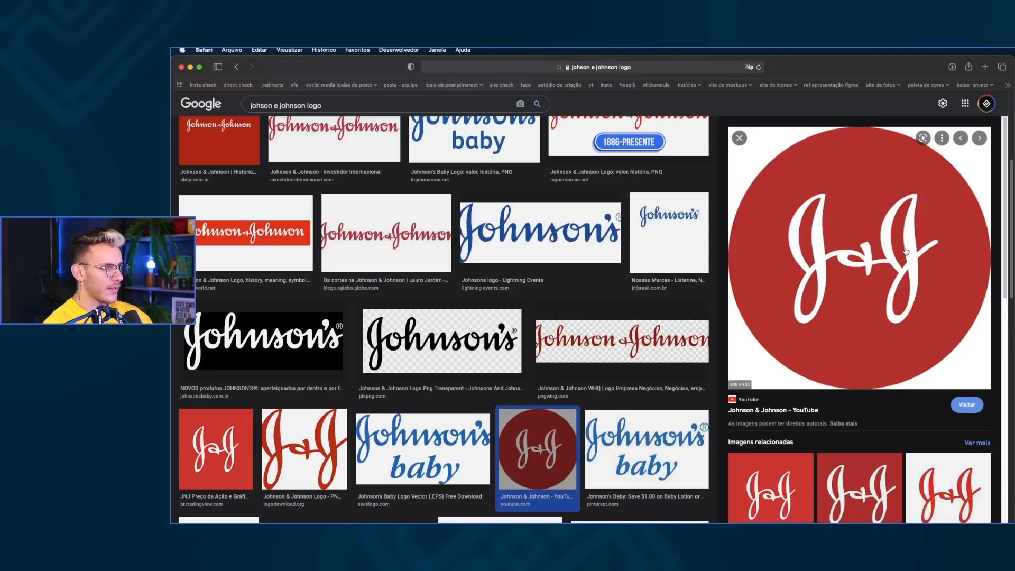
pyautogui.click(740, 138)
# Preview the Johnson's baby conditioner image, close it, and look through more of the logo results.
pyautogui.click(460, 505)
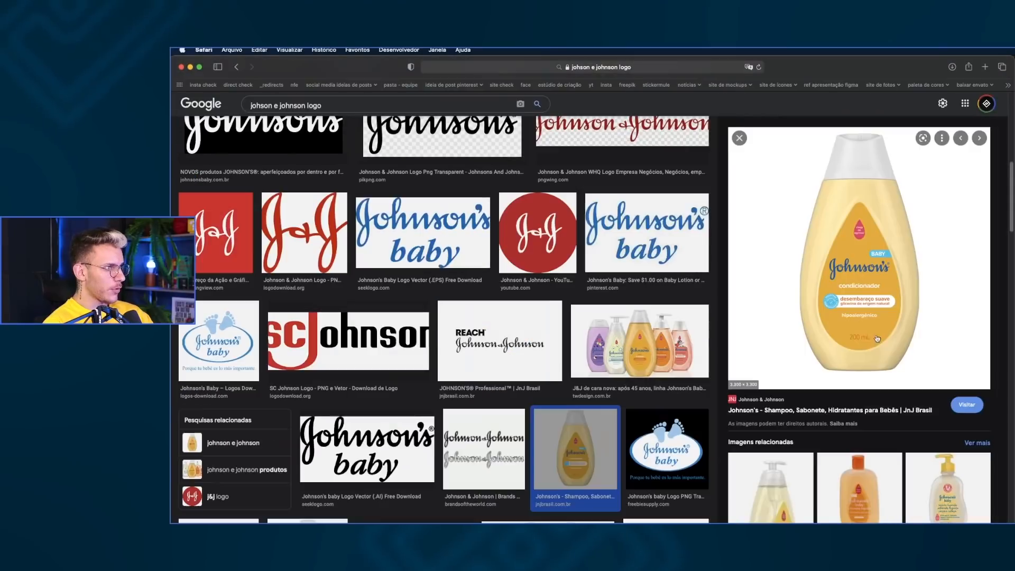
pyautogui.click(740, 138)
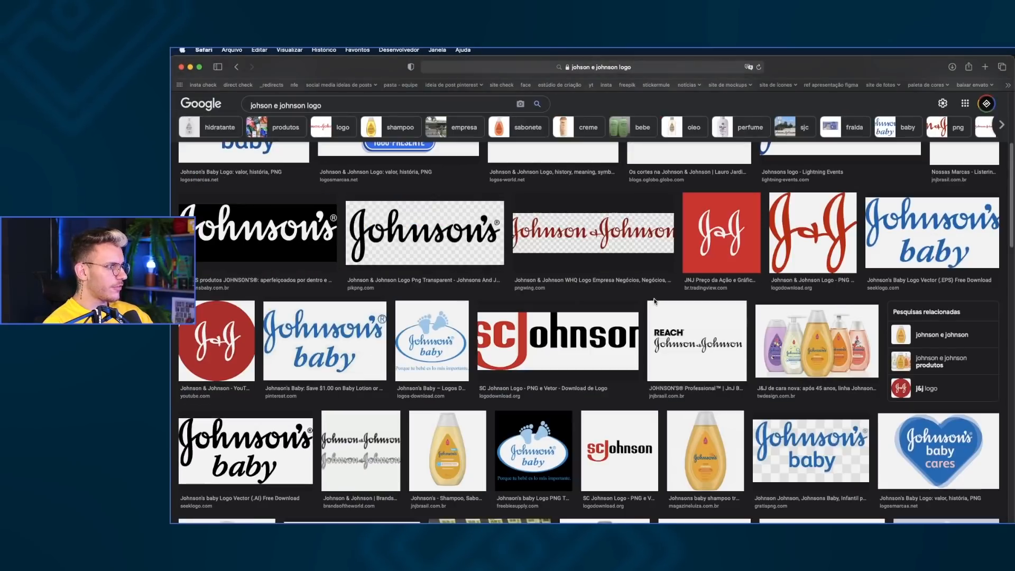
pyautogui.scroll(-2, 654, 294)
pyautogui.click(588, 67)
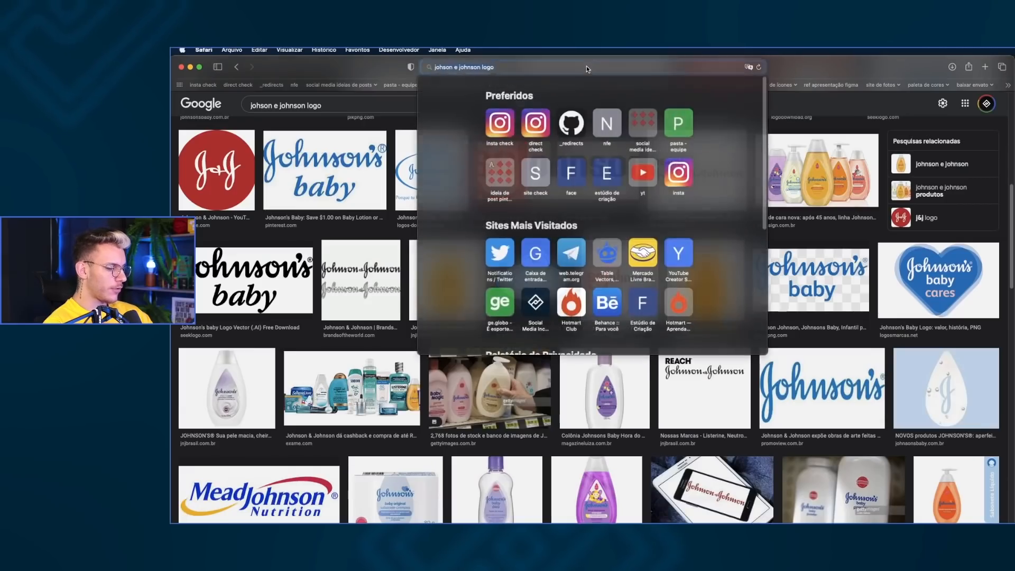
pyautogui.write('joh')
pyautogui.press('Down')
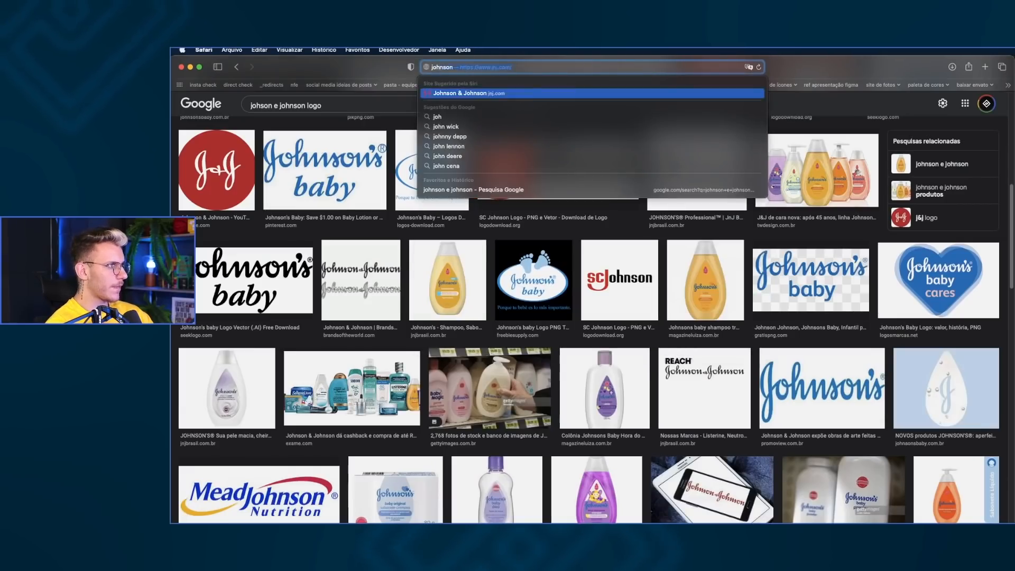
pyautogui.press('Return')
pyautogui.click(468, 67)
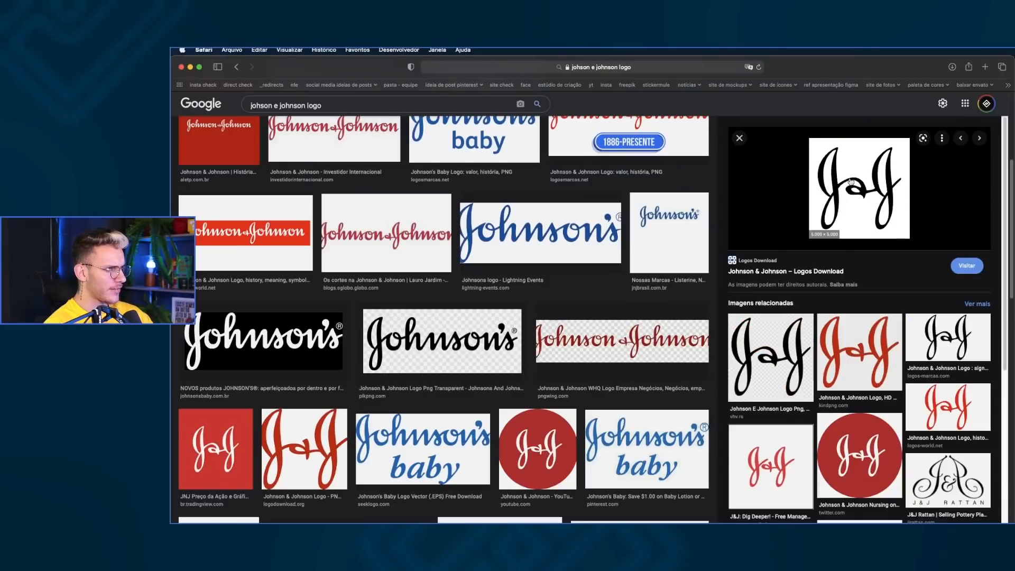
# Open the red J&J logo preview and paste a capture of its ampersand into a new Illustrator document.
pyautogui.click(869, 319)
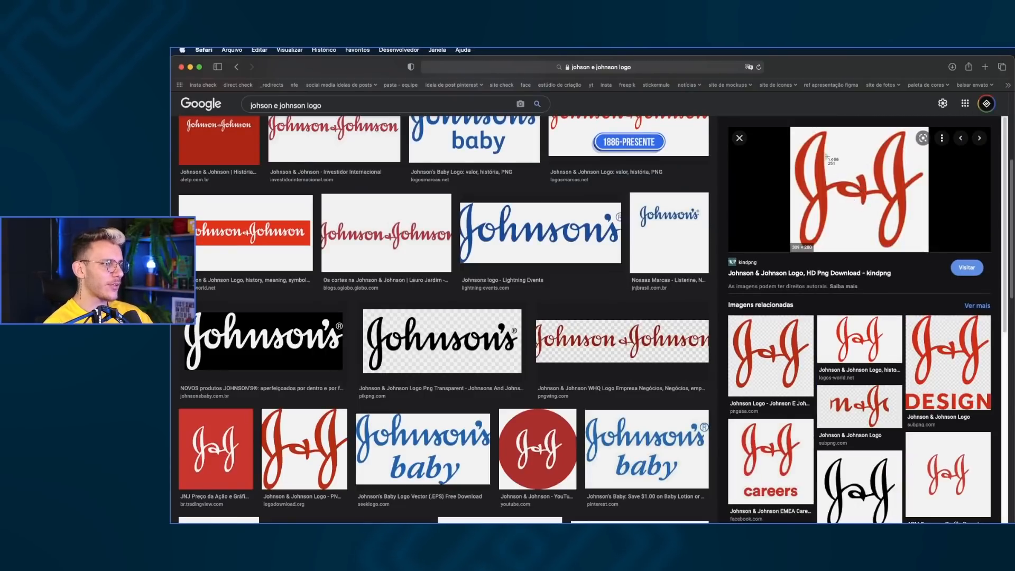
pyautogui.press('super+Tab')
pyautogui.press('super+Tab')
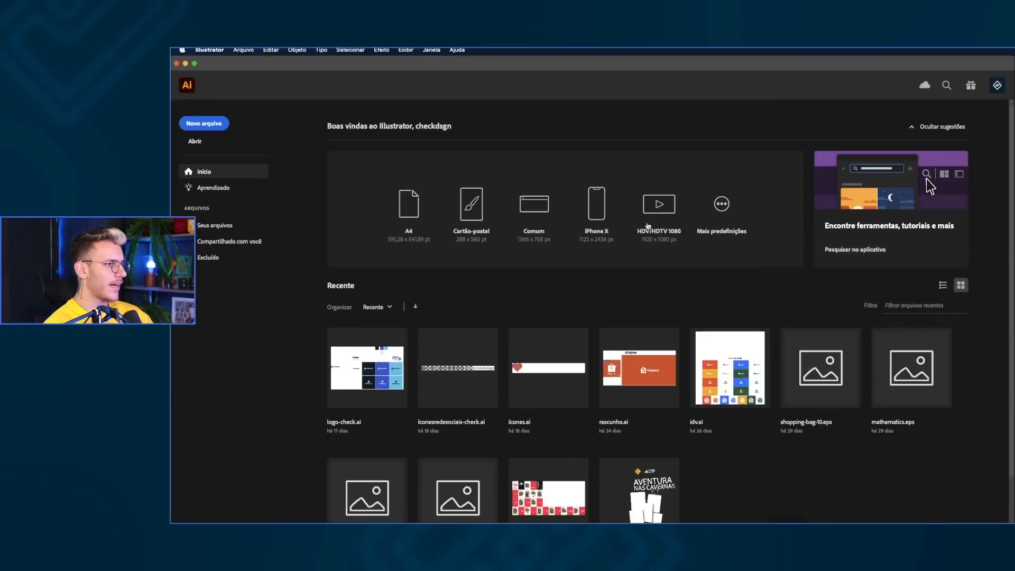
pyautogui.click(200, 127)
pyautogui.press('Return')
pyautogui.press('super+v')
# Draw a looping brush stroke over the ampersand to trace its form, delete it, and close the document without saving.
pyautogui.moveTo(539, 283); pyautogui.dragTo(542, 354)
pyautogui.scroll(4, 497, 314)
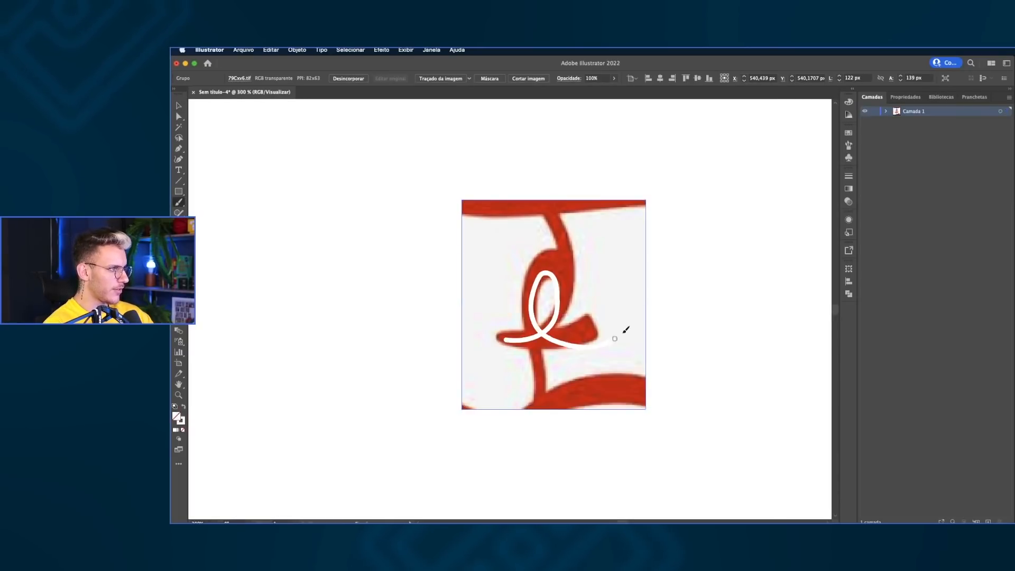
pyautogui.scroll(-2, 616, 320)
pyautogui.scroll(-2, 616, 320)
pyautogui.press('Delete')
pyautogui.press('super+w')
pyautogui.press('n')
# Switch to Safari and return to the first Johnson & Johnson logo image results.
pyautogui.press('super+Tab')
pyautogui.scroll(5, 584, 298)
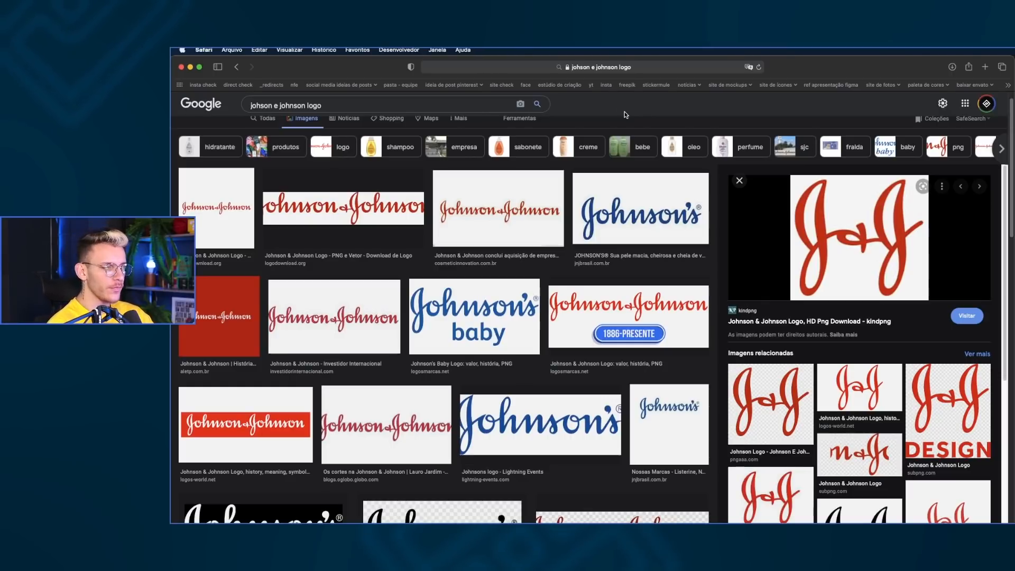
pyautogui.scroll(1, 619, 116)
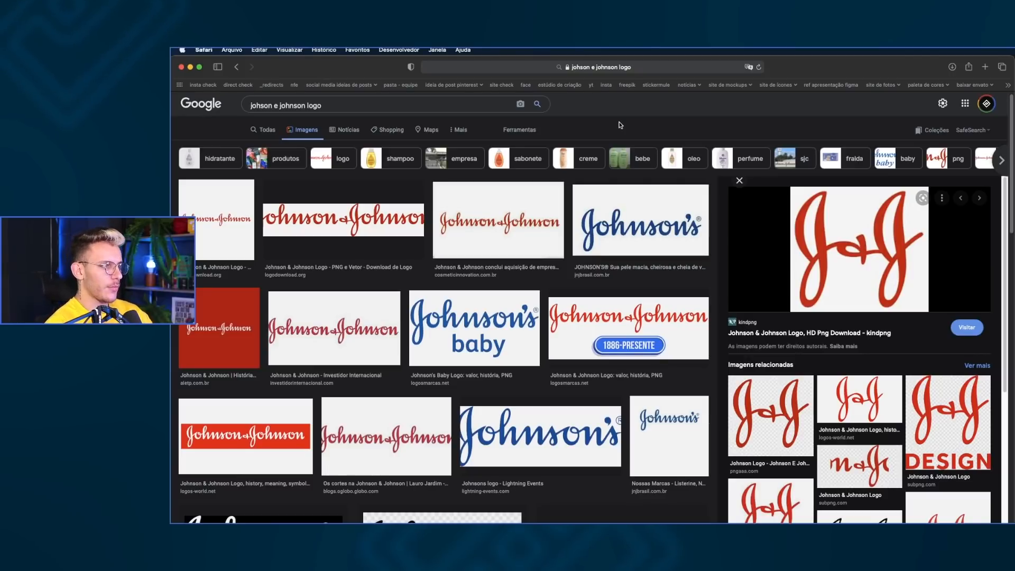
# Switch to Illustrator and create a new document with a square artboard.
pyautogui.press('super+Tab')
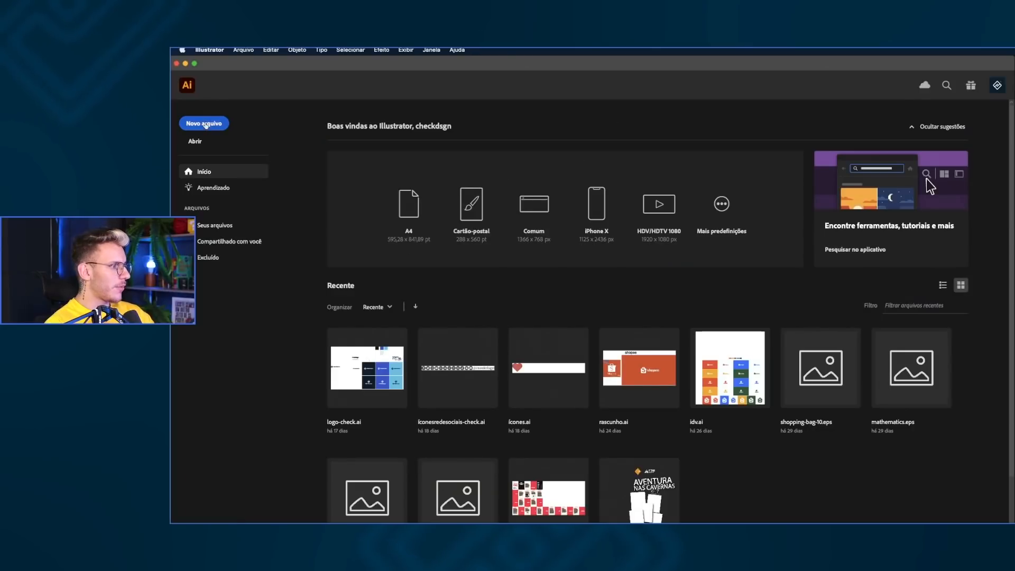
pyautogui.press('super+n')
pyautogui.moveTo(815, 170); pyautogui.dragTo(781, 171)
pyautogui.press('Return')
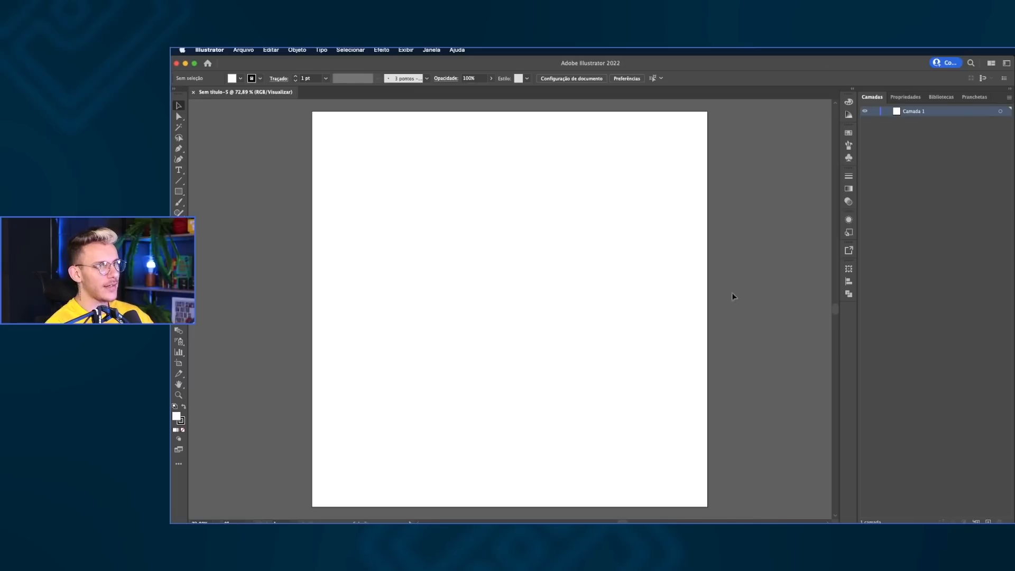
pyautogui.press('super+Tab')
pyautogui.press('super+Tab')
pyautogui.press('super+Tab')
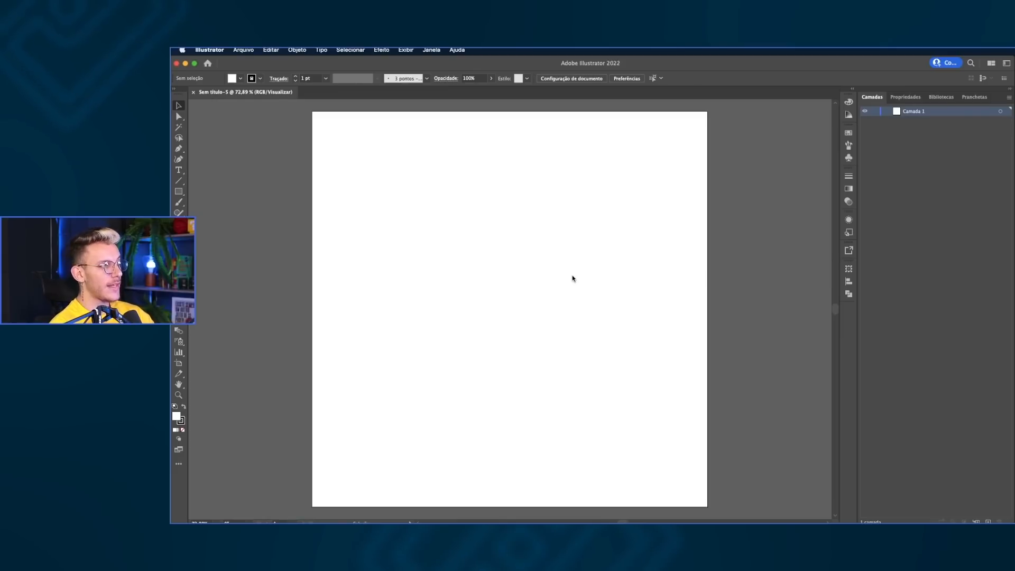
pyautogui.press('t')
# Switch to Safari and copy the red Johnson & Johnson wordmark image on a white background from the logo results.
pyautogui.press('super+Tab')
pyautogui.press('super+Tab')
pyautogui.rightClick(505, 197)
pyautogui.click(484, 231)
pyautogui.click(484, 230)
pyautogui.rightClick(837, 215)
pyautogui.click(895, 384)
# Switch to Illustrator, remove the link pasted as text, and paste the Johnson & Johnson logo as an image.
pyautogui.press('super+Tab')
pyautogui.press('super+v')
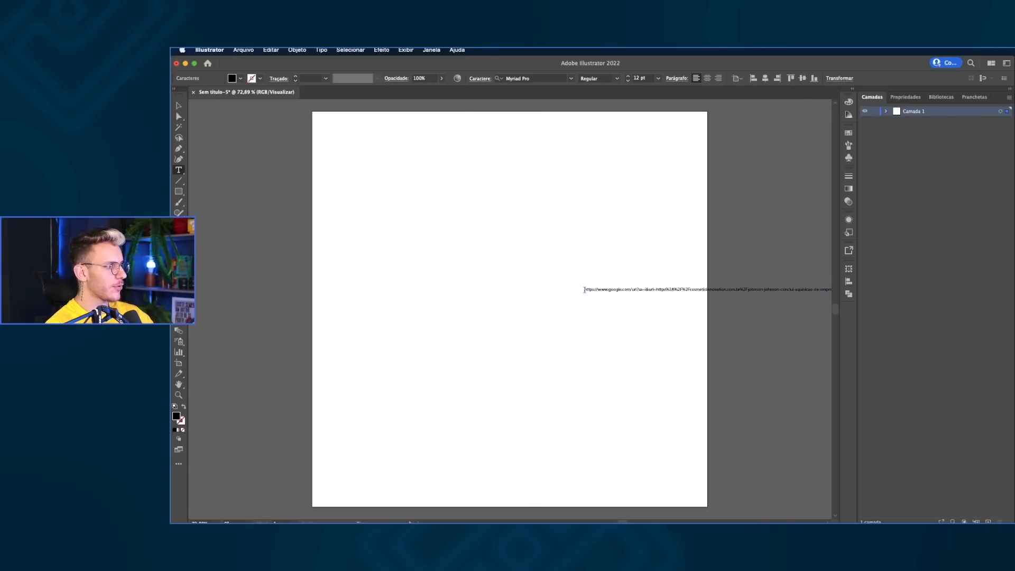
pyautogui.press('Escape')
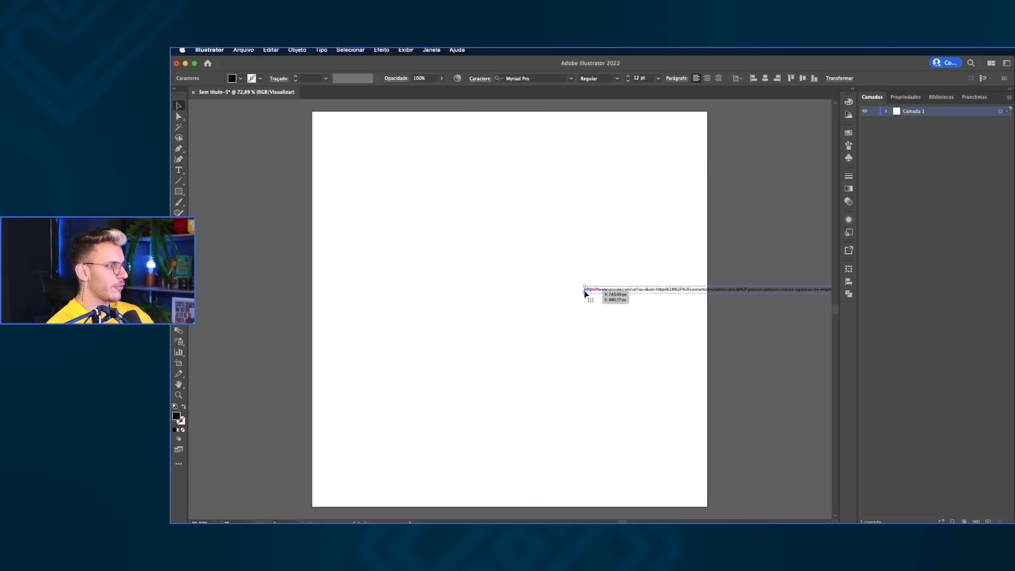
pyautogui.press('Delete')
pyautogui.press('super+v')
pyautogui.scroll(3, 429, 320)
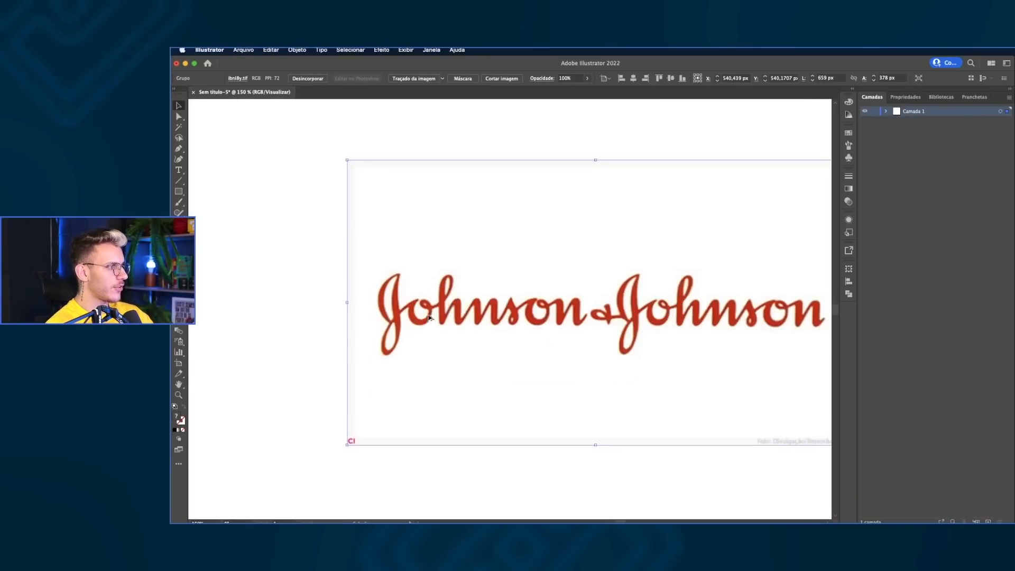
# Move the Johnson & Johnson logo image off the artboard to just above its upper edge and deselect it.
pyautogui.scroll(-1, 679, 305)
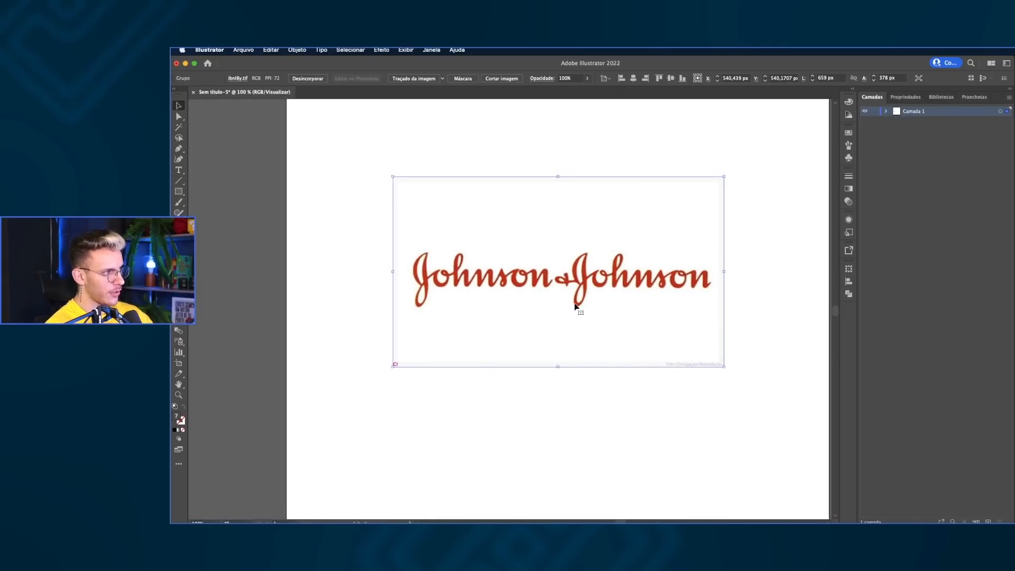
pyautogui.scroll(-3, 588, 303)
pyautogui.moveTo(572, 311); pyautogui.dragTo(570, 175)
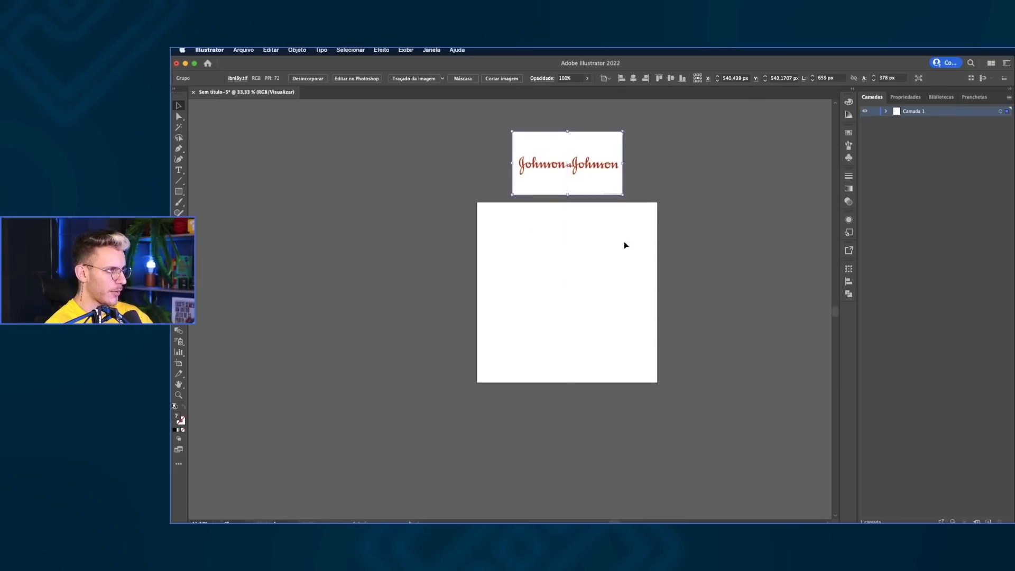
pyautogui.moveTo(604, 273); pyautogui.dragTo(550, 267)
pyautogui.scroll(1, 551, 266)
pyautogui.moveTo(571, 229); pyautogui.dragTo(588, 286)
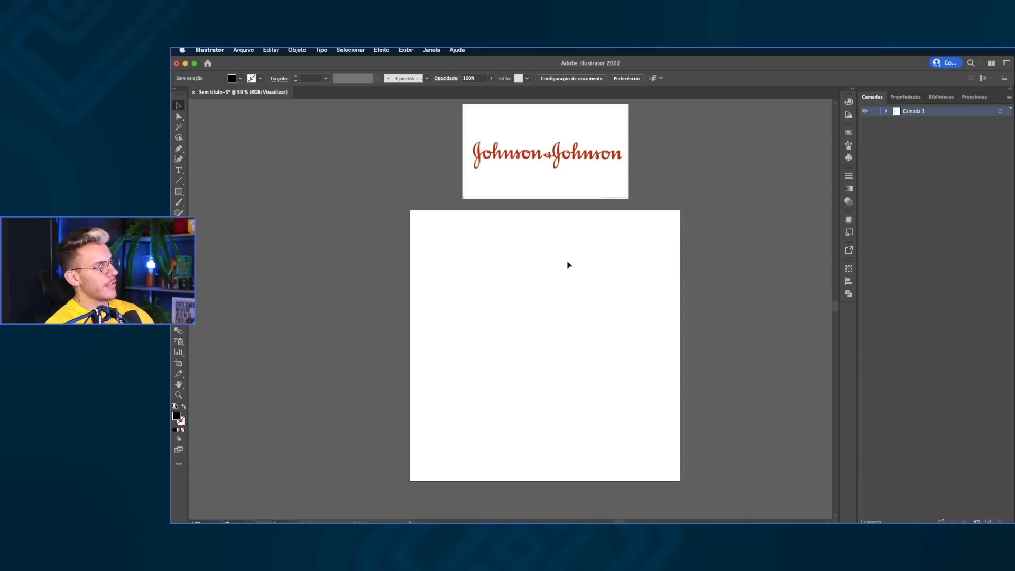
# Examine the lettering of the Johnson & Johnson logo image above the artboard up close.
pyautogui.press('space')
pyautogui.moveTo(552, 251); pyautogui.dragTo(552, 255)
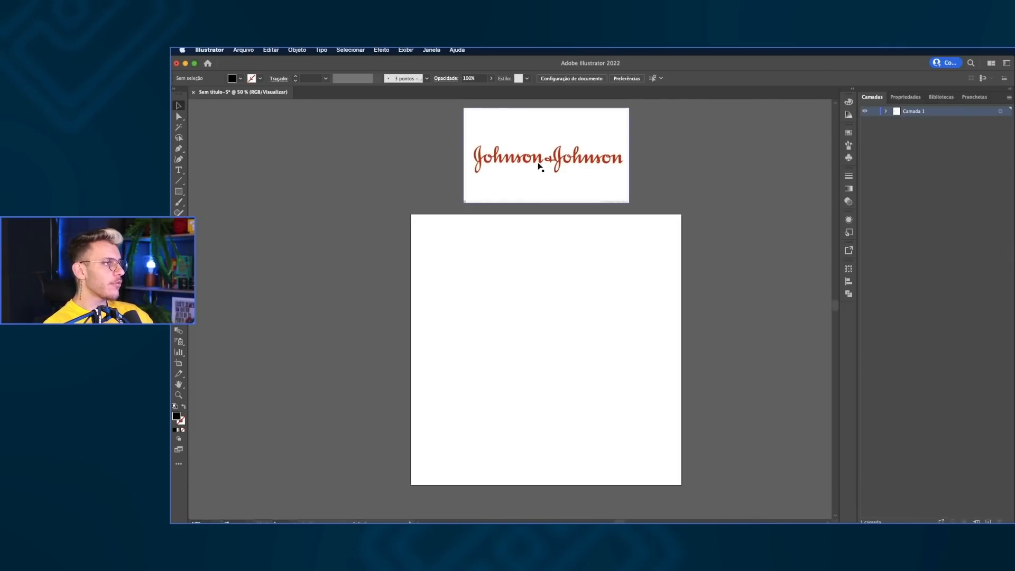
pyautogui.scroll(3, 541, 165)
pyautogui.moveTo(591, 159); pyautogui.dragTo(550, 226)
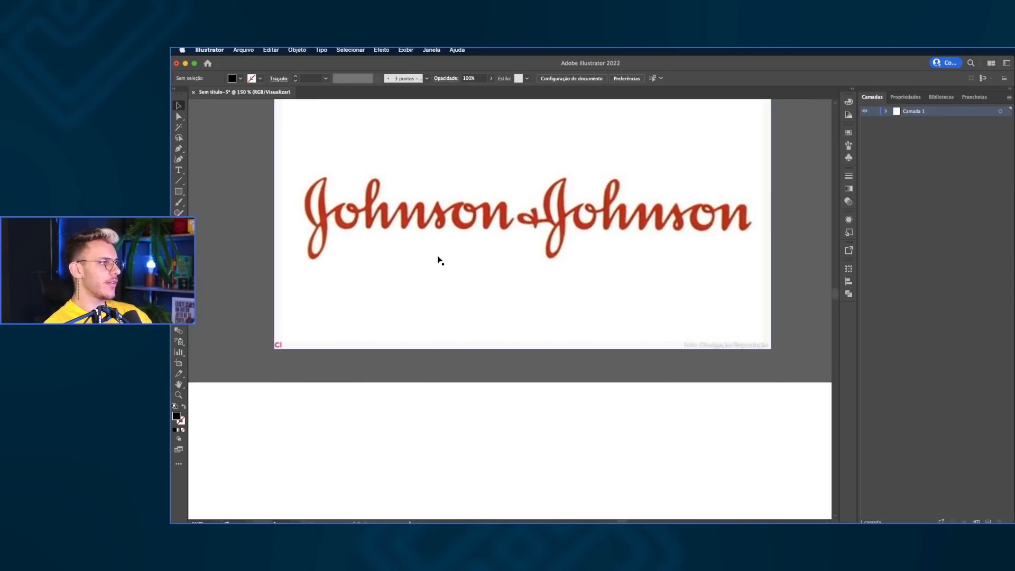
pyautogui.moveTo(447, 249); pyautogui.dragTo(446, 283)
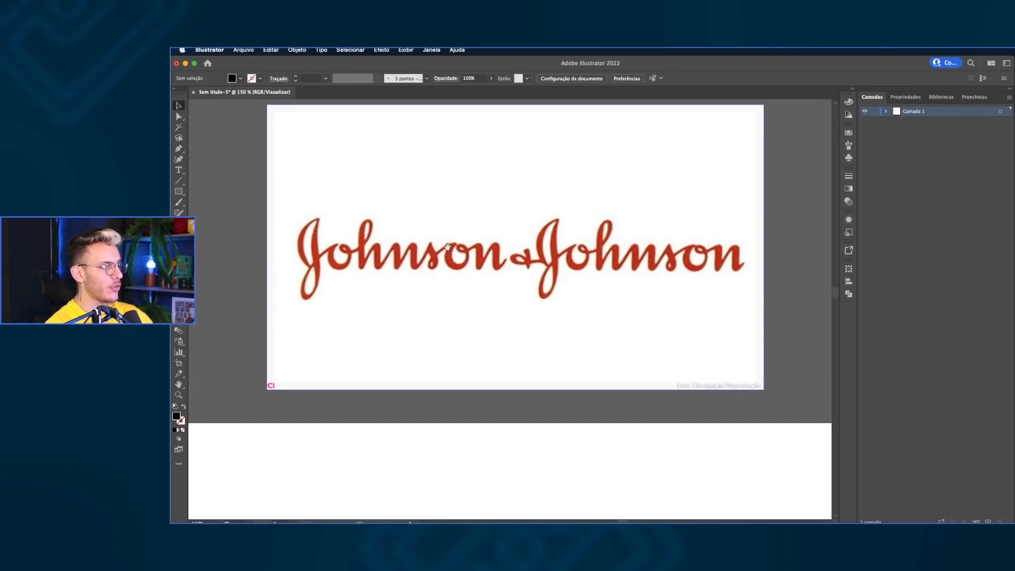
pyautogui.scroll(-1, 457, 271)
pyautogui.scroll(-2, 458, 271)
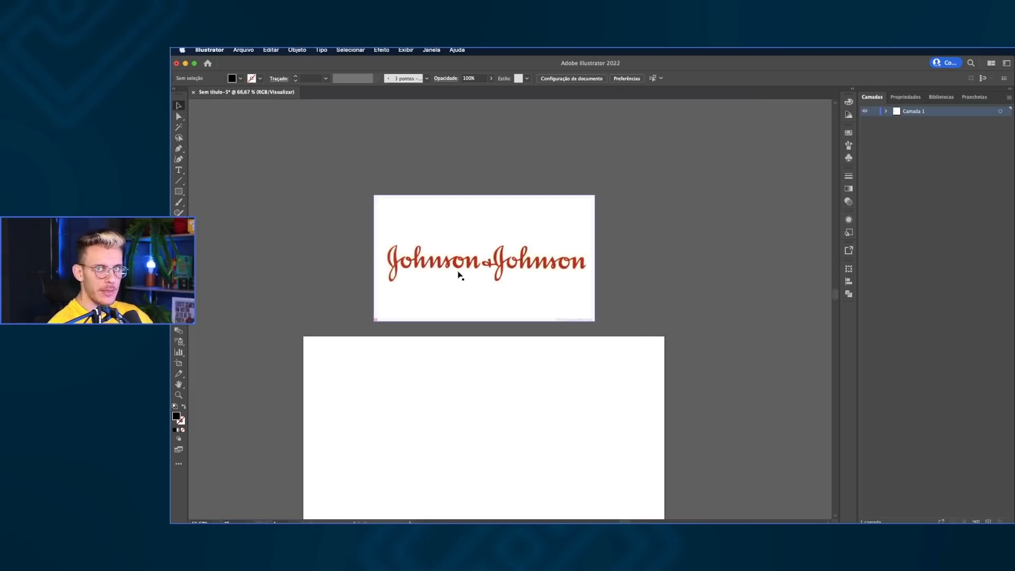
pyautogui.moveTo(459, 262); pyautogui.dragTo(479, 205)
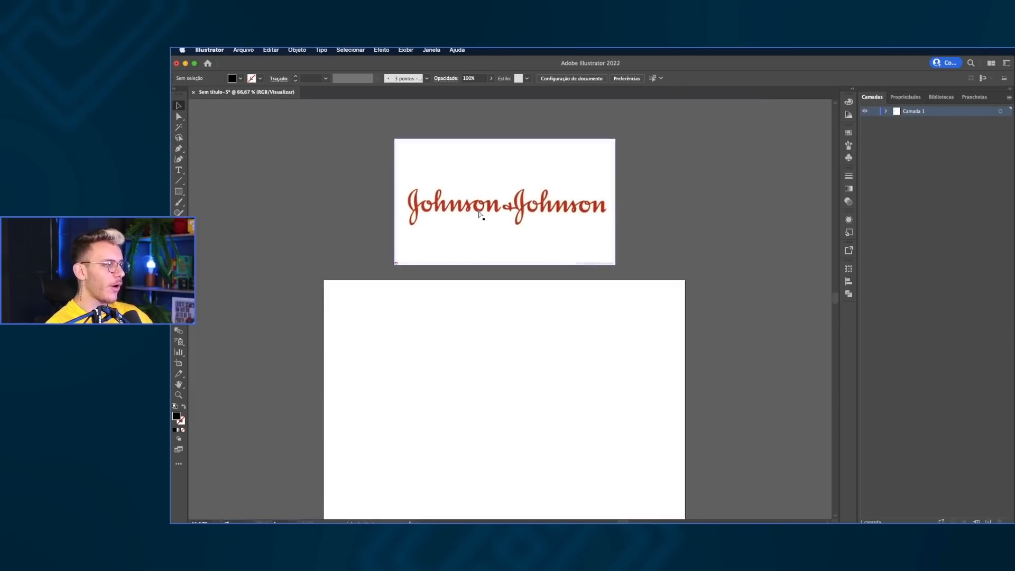
# Switch to Safari, close the logo preview, and search Google Images for "johson e johnson".
pyautogui.press('super+Tab')
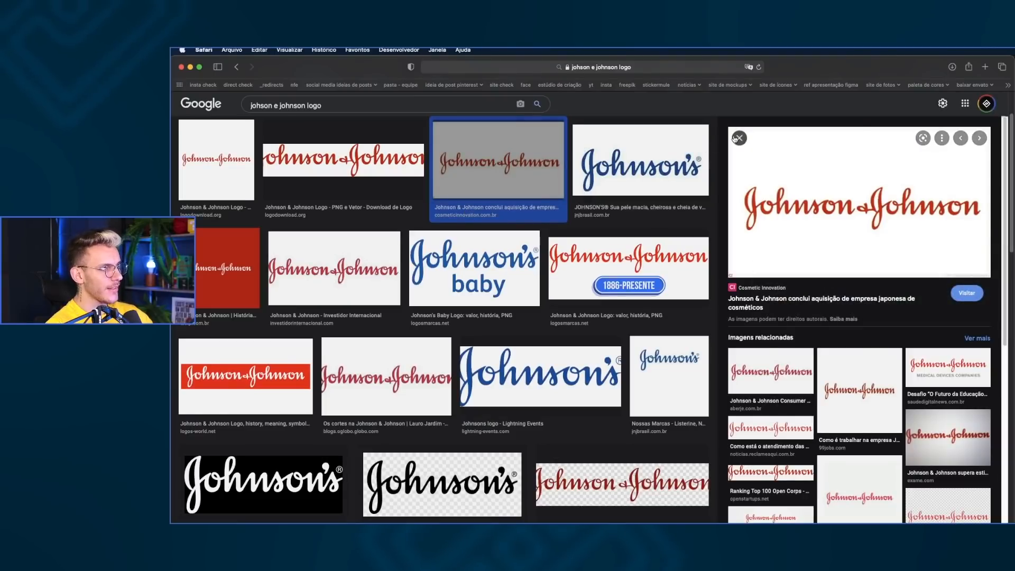
pyautogui.click(739, 138)
pyautogui.scroll(-2, 615, 177)
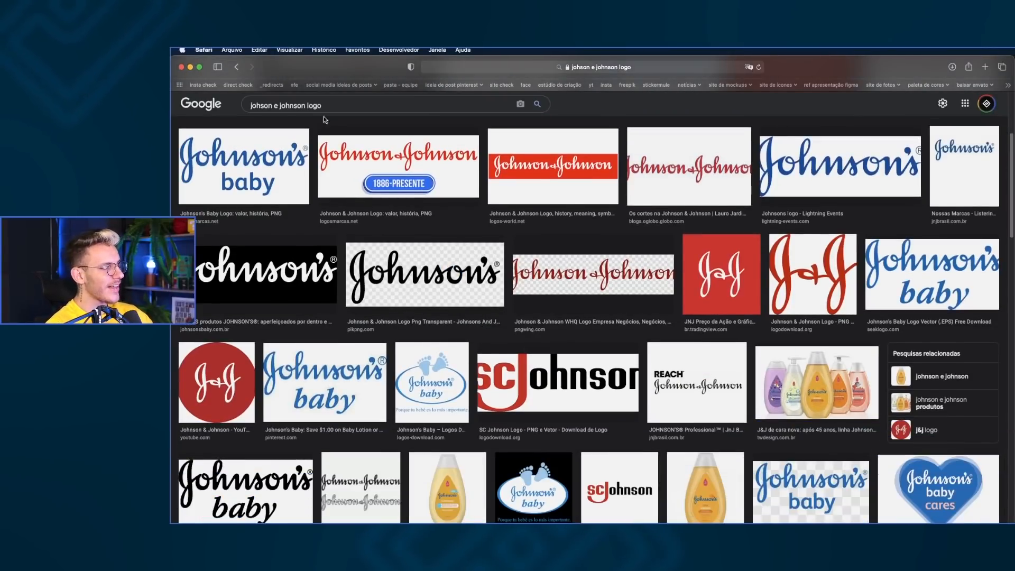
pyautogui.press('BackSpace')
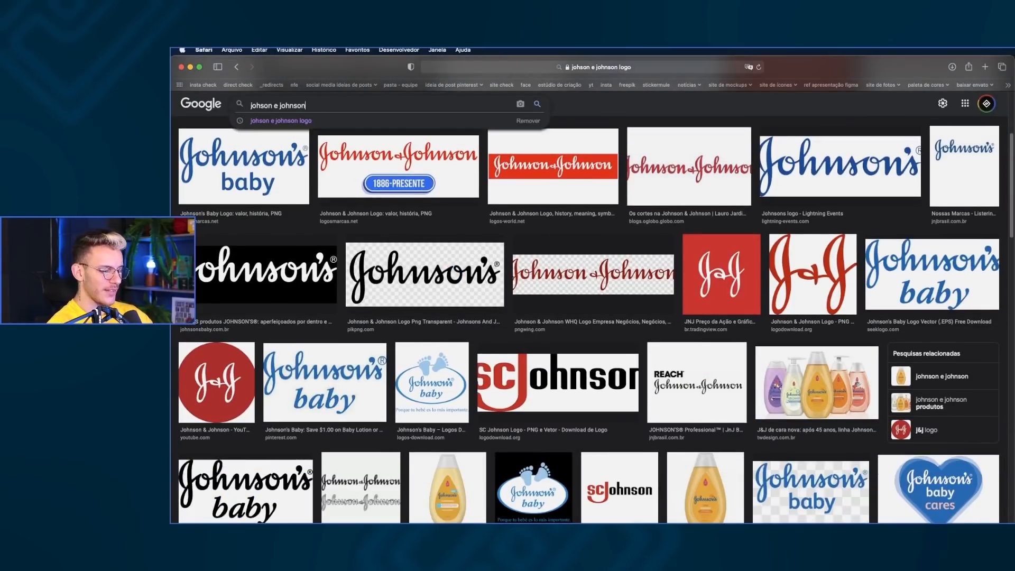
pyautogui.press('Return')
# Open the yellow Johnson's Baby Regular 750 ml shampoo result and copy its image.
pyautogui.scroll(-4, 395, 209)
pyautogui.click(382, 450)
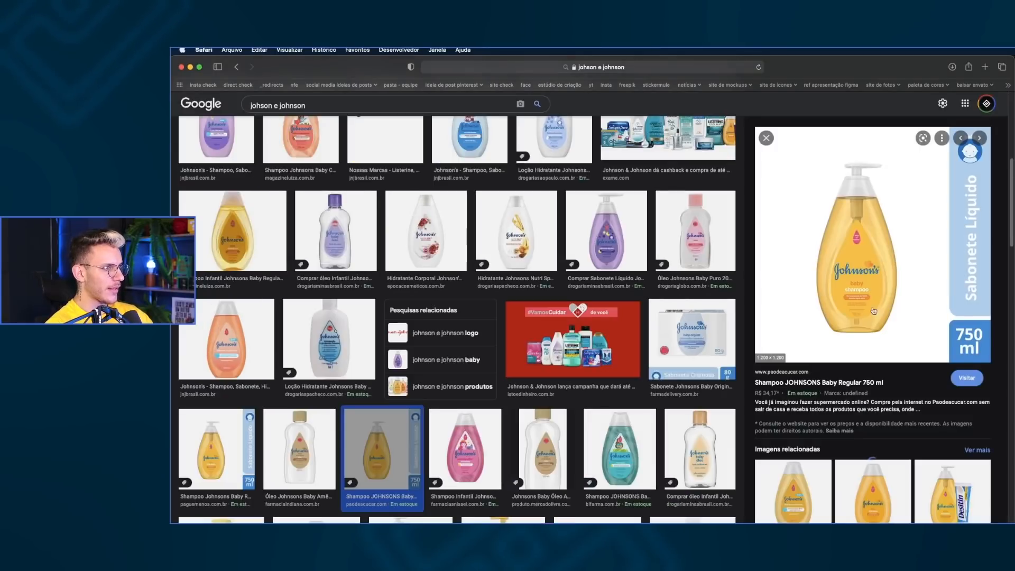
pyautogui.rightClick(852, 290)
pyautogui.click(869, 456)
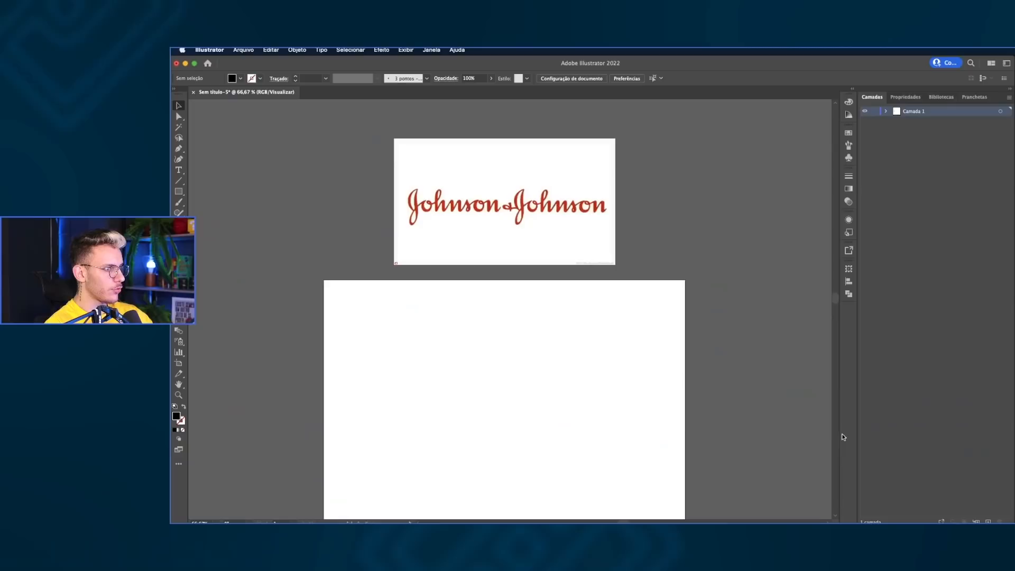
# Switch to Illustrator and paste the shampoo bottle image into the document.
pyautogui.press('super+v')
pyautogui.press('super+plus')
pyautogui.press('super+plus')
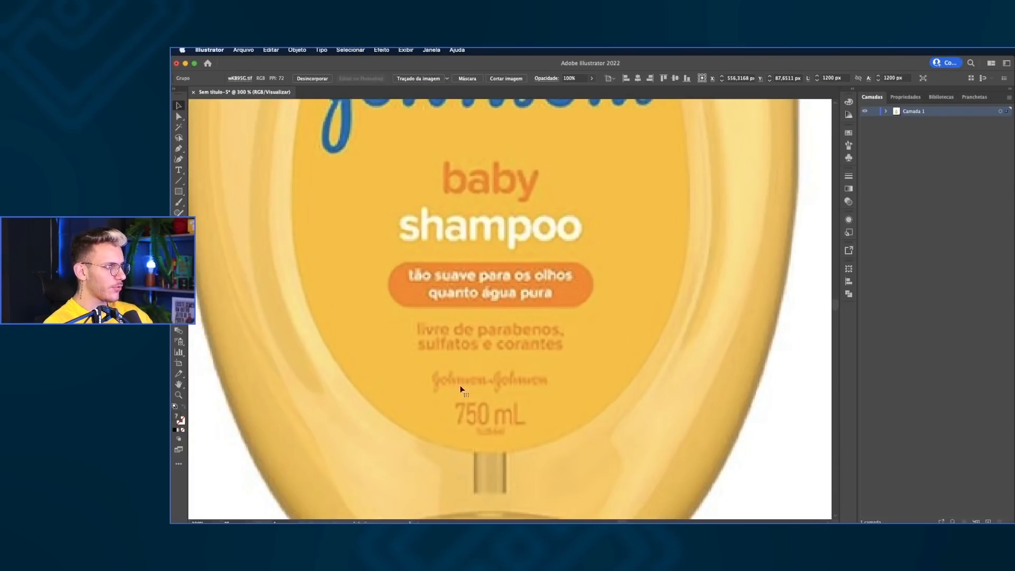
# Examine the blue Johnson's wordmark and the small Johnson & Johnson signature on the shampoo bottle's label.
pyautogui.scroll(-1, 460, 402)
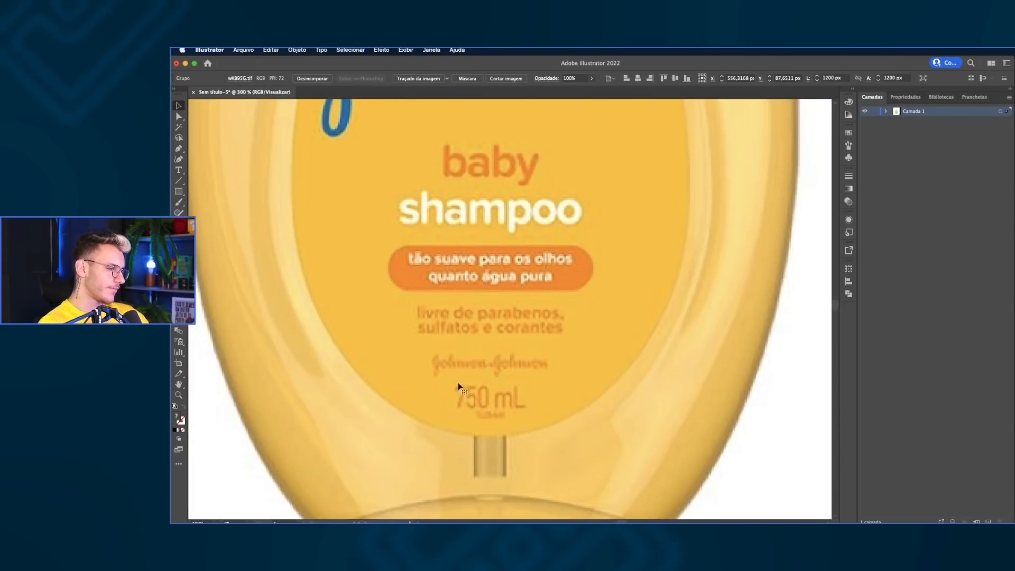
pyautogui.moveTo(417, 349); pyautogui.dragTo(554, 379)
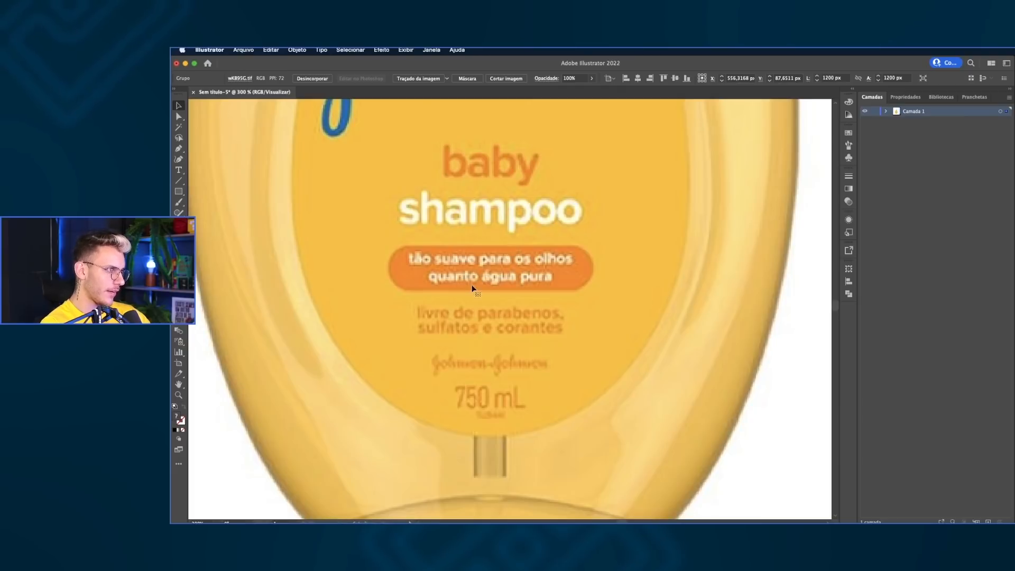
pyautogui.scroll(-5, 476, 290)
pyautogui.scroll(4, 474, 296)
pyautogui.scroll(-3, 447, 349)
pyautogui.moveTo(465, 341); pyautogui.dragTo(568, 333)
pyautogui.scroll(-1, 568, 335)
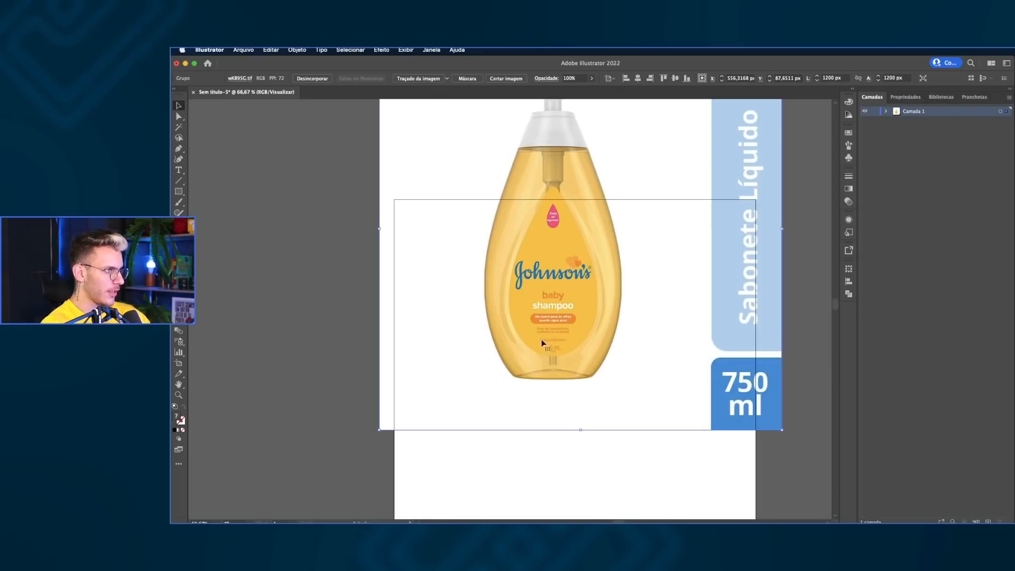
pyautogui.scroll(3, 555, 343)
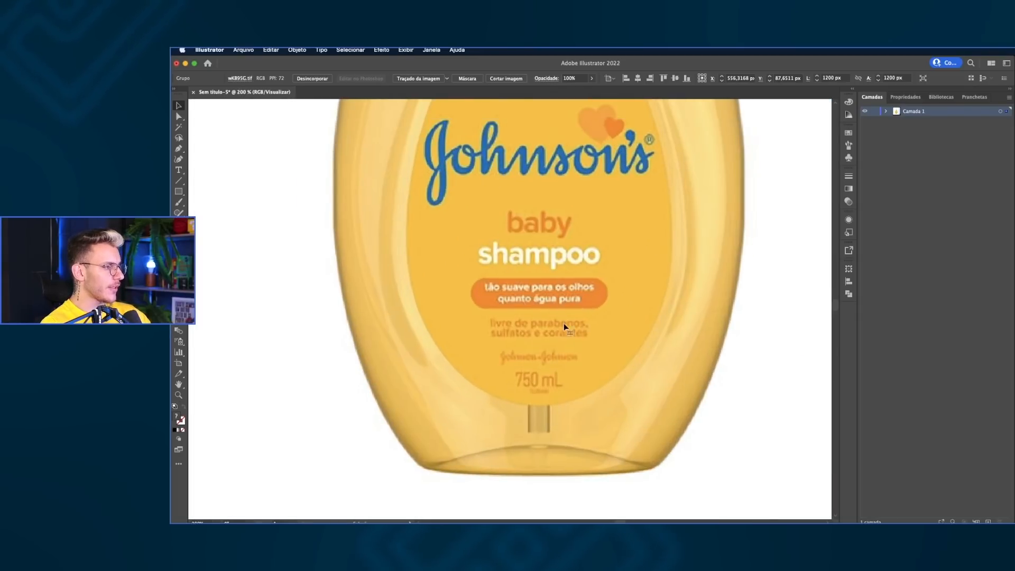
# Scale the shampoo bottle image down to the logo image's height and line both up side by side above the artboard.
pyautogui.scroll(-5, 502, 355)
pyautogui.moveTo(508, 298); pyautogui.dragTo(603, 287)
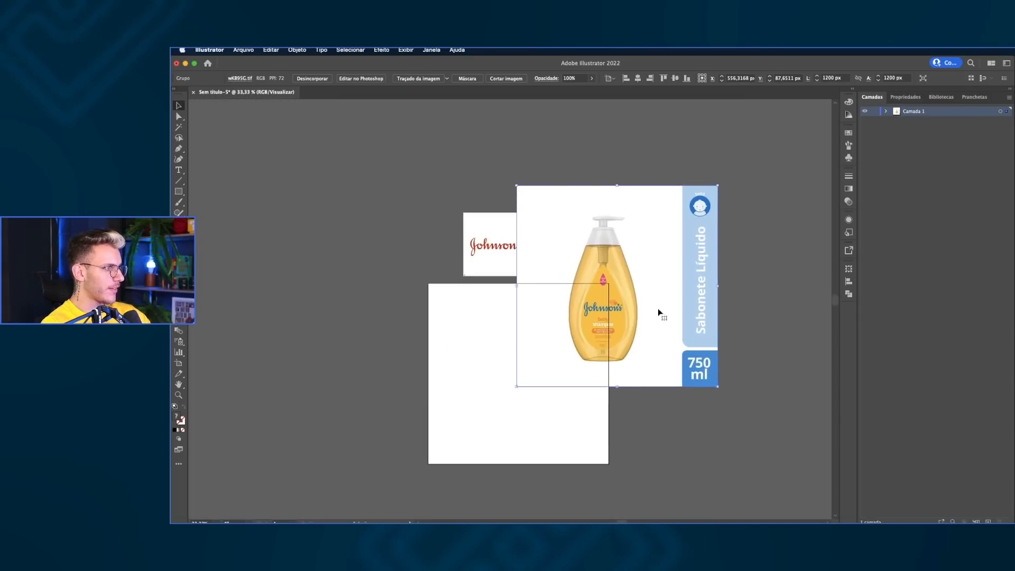
pyautogui.moveTo(719, 287); pyautogui.dragTo(637, 287)
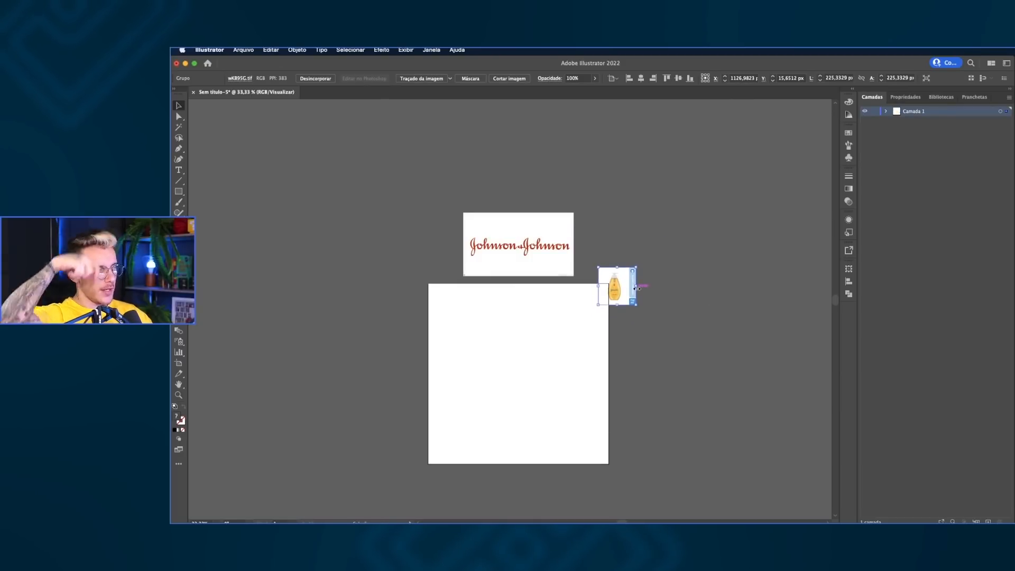
pyautogui.moveTo(637, 289); pyautogui.dragTo(607, 268)
pyautogui.scroll(2, 595, 262)
pyautogui.scroll(7, 601, 258)
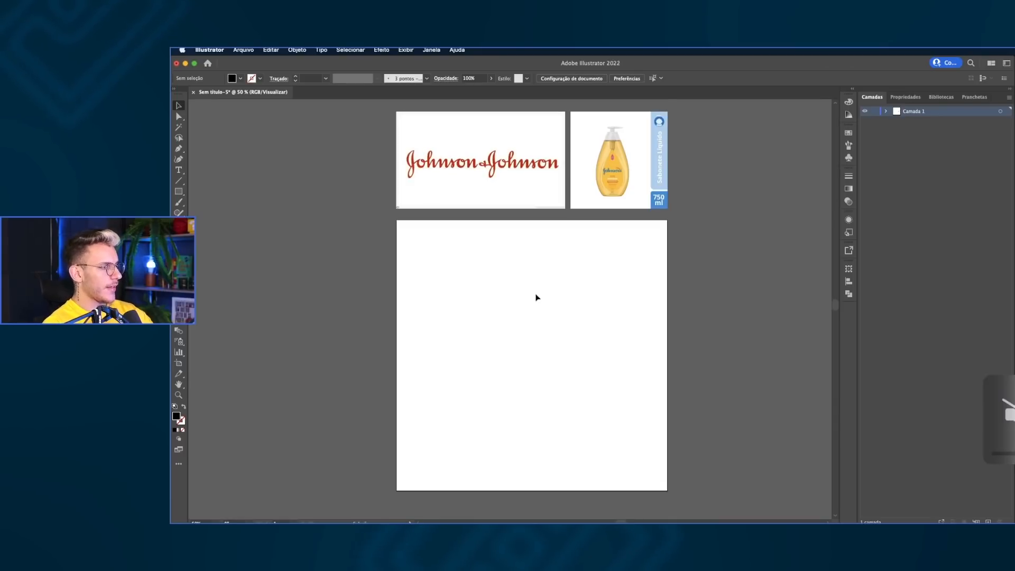
# Add the text "johsons & johsons" in Myriad Pro on the artboard and enlarge it to about 105 pt.
pyautogui.press('t')
pyautogui.click(499, 316)
pyautogui.press('BackSpace')
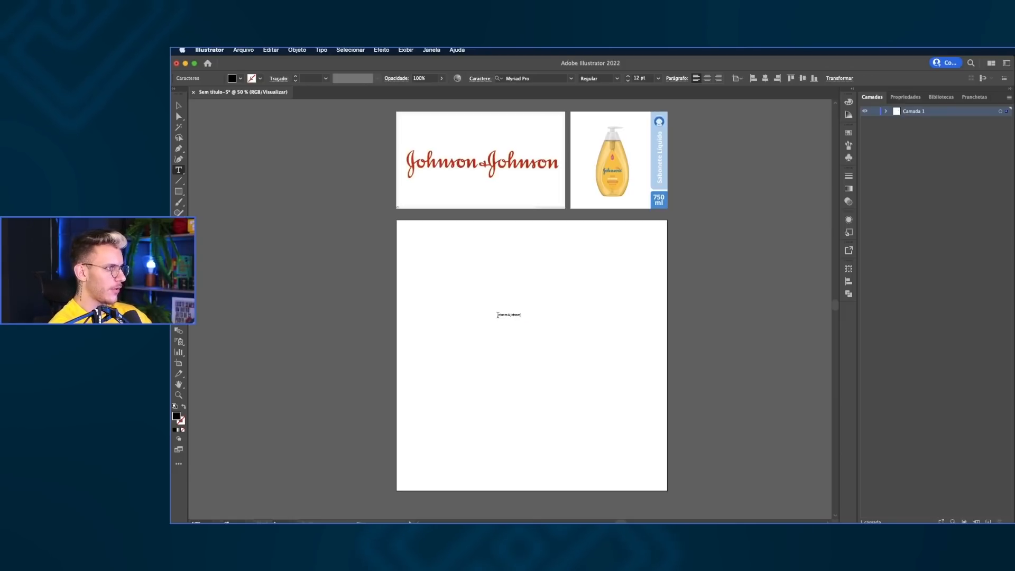
pyautogui.press('Escape')
pyautogui.moveTo(521, 319); pyautogui.dragTo(610, 350)
# Correct the text on the artboard to read "johnson & johnson".
pyautogui.press('t')
pyautogui.moveTo(598, 317); pyautogui.dragTo(615, 319)
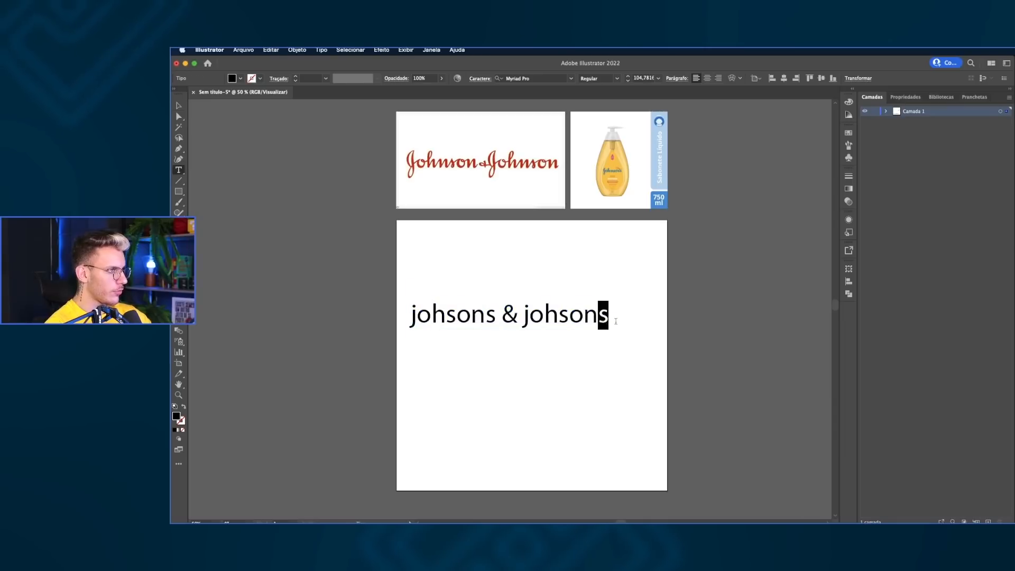
pyautogui.press('BackSpace')
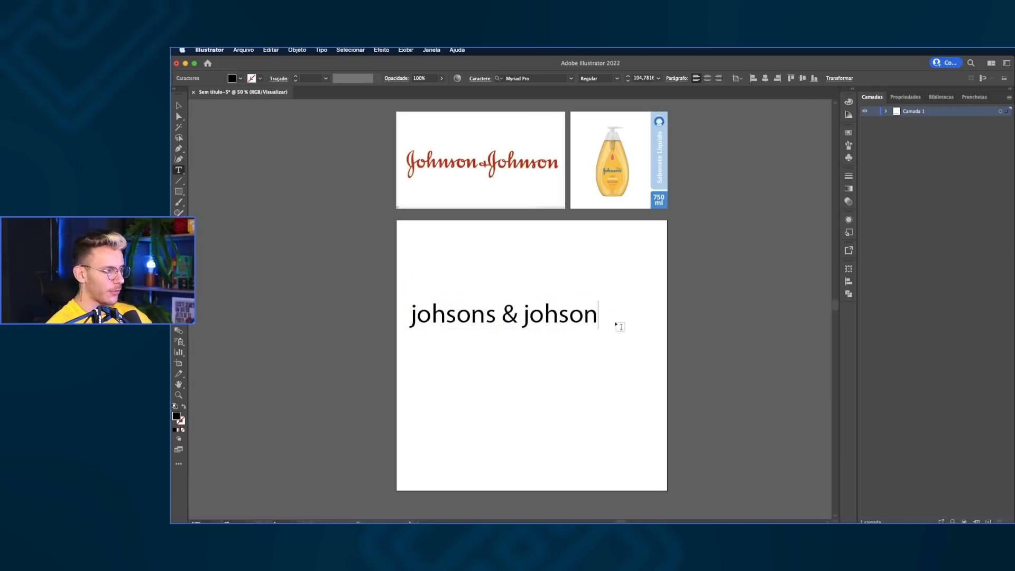
pyautogui.moveTo(486, 317); pyautogui.dragTo(497, 318)
pyautogui.press('BackSpace')
pyautogui.press('Escape')
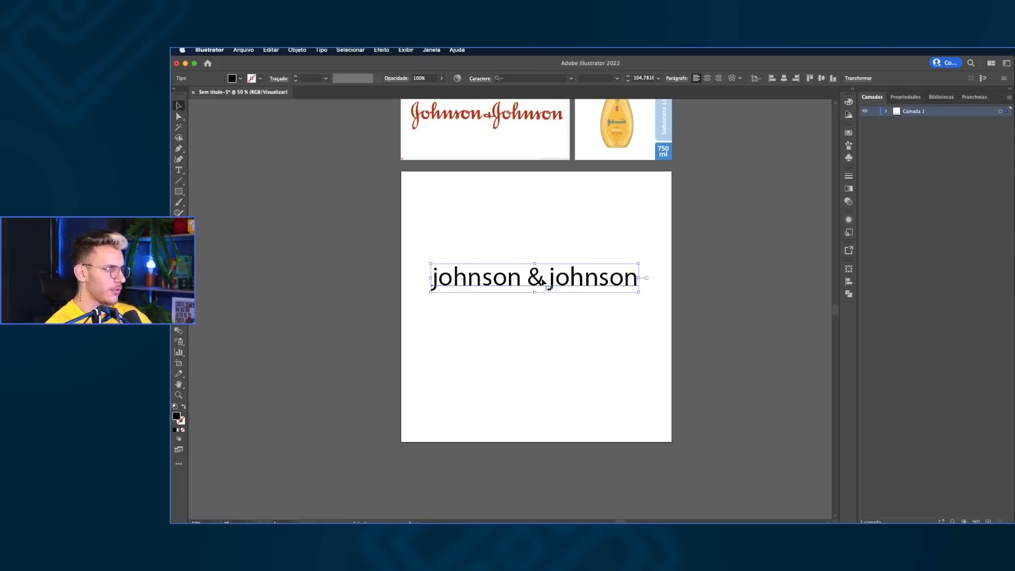
# Move the logo and shampoo bottle images down over the artboard's upper edge and shift the "johnson & johnson" text below them.
pyautogui.scroll(1, 545, 281)
pyautogui.moveTo(550, 274); pyautogui.dragTo(547, 276)
pyautogui.scroll(3, 547, 276)
pyautogui.moveTo(506, 152); pyautogui.dragTo(509, 262)
pyautogui.scroll(-2, 508, 268)
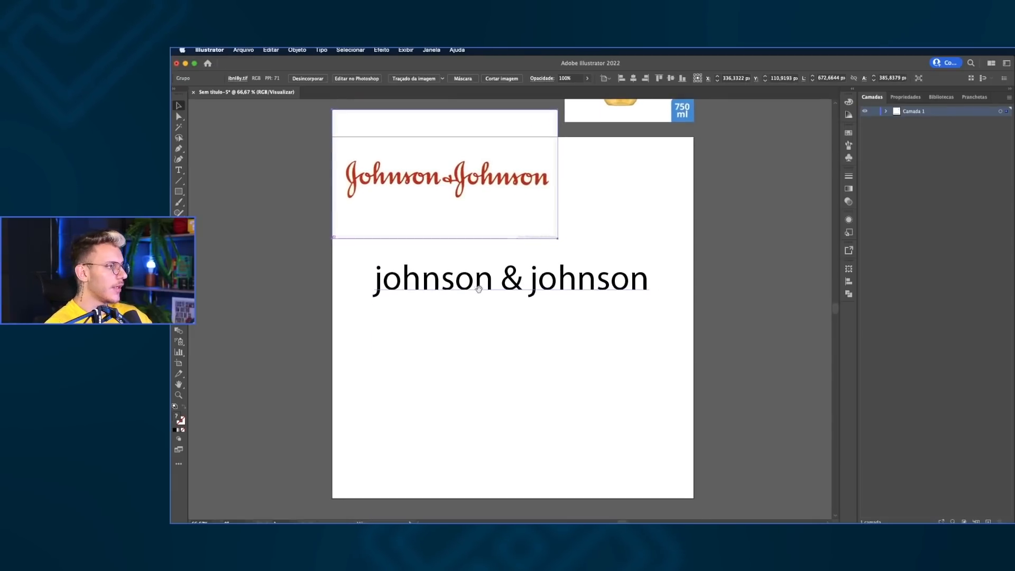
pyautogui.scroll(-1, 472, 271)
pyautogui.moveTo(478, 285); pyautogui.dragTo(487, 319)
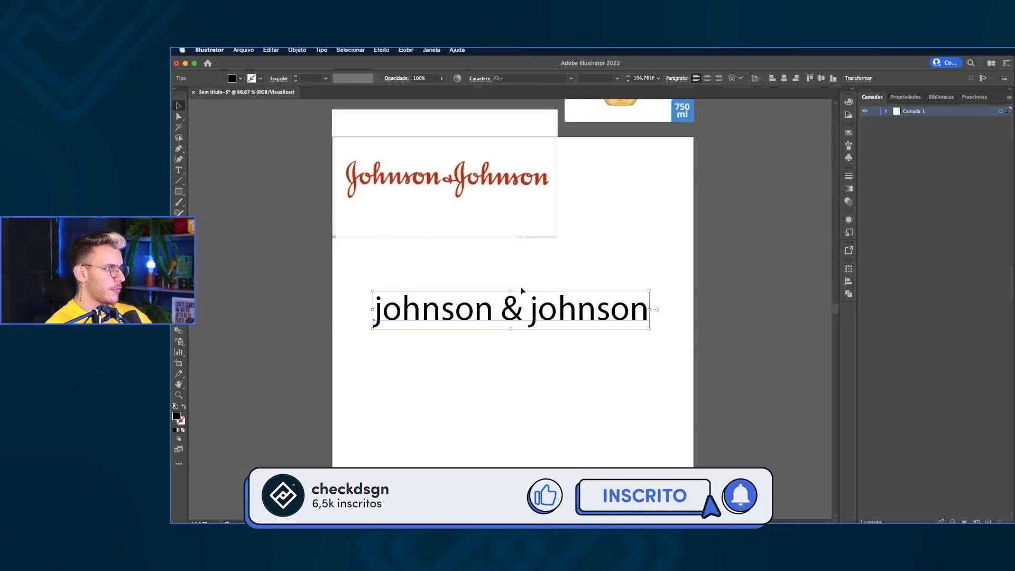
pyautogui.moveTo(607, 116); pyautogui.dragTo(606, 233)
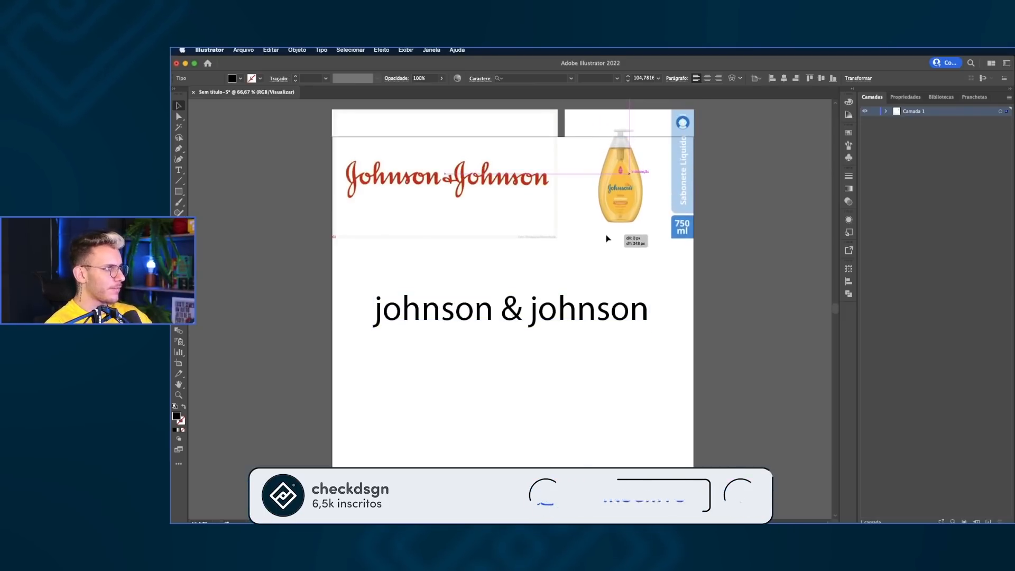
pyautogui.moveTo(468, 286); pyautogui.dragTo(474, 282)
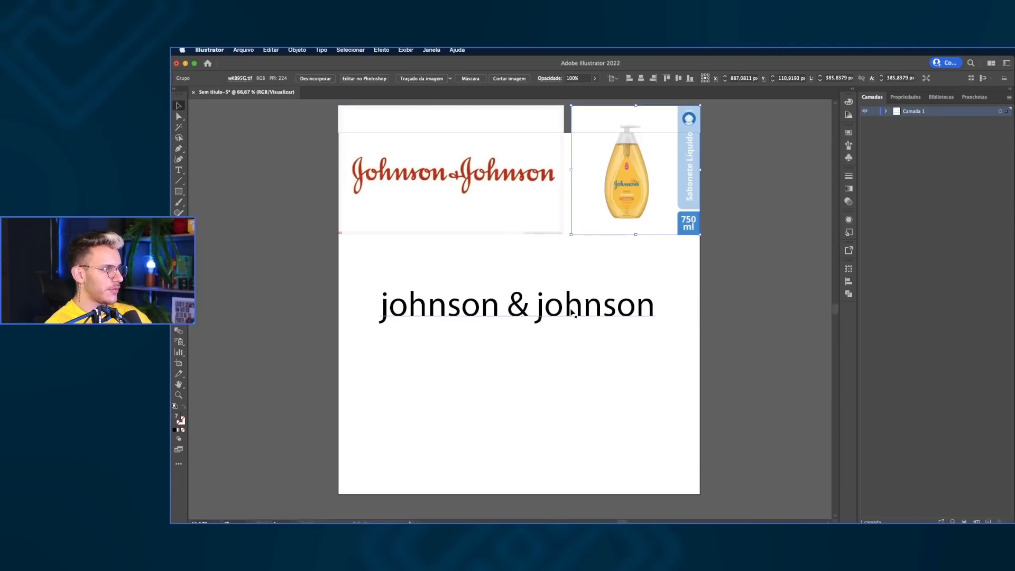
# Change the font of the "johnson & johnson" text to Carbona Variable Regular.
pyautogui.click(462, 304)
pyautogui.doubleClick(475, 305)
pyautogui.moveTo(479, 305); pyautogui.dragTo(422, 300)
pyautogui.press('Escape')
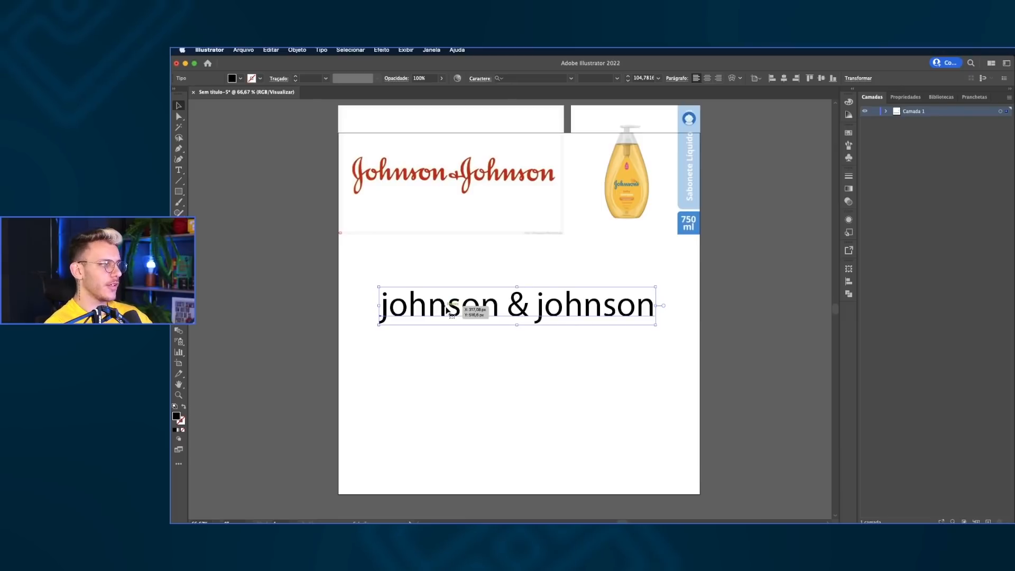
pyautogui.click(524, 78)
pyautogui.write('carbon')
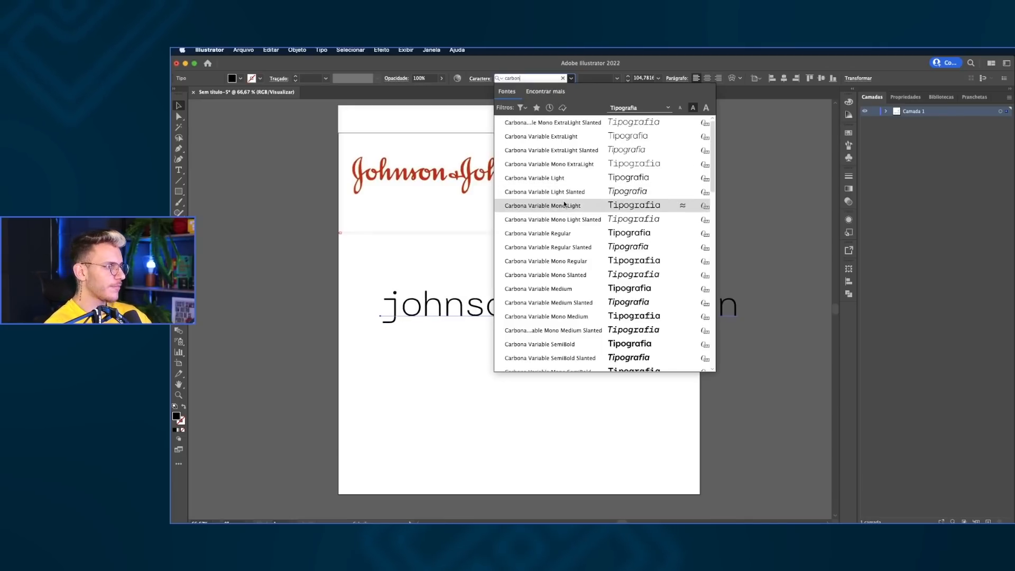
pyautogui.click(559, 233)
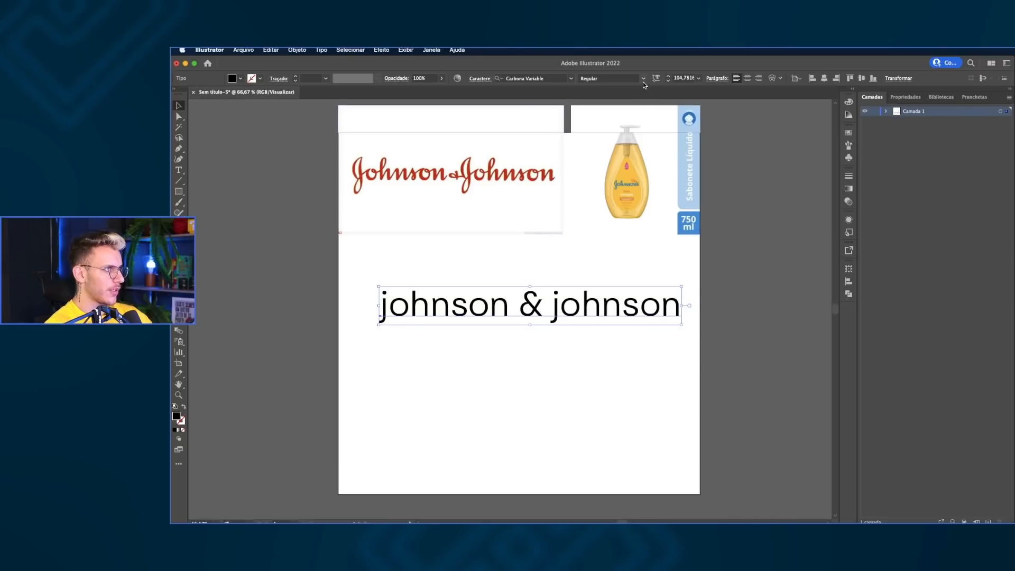
# Try out different weight, mono and slant values of the variable font on the "johnson & johnson" text.
pyautogui.click(657, 78)
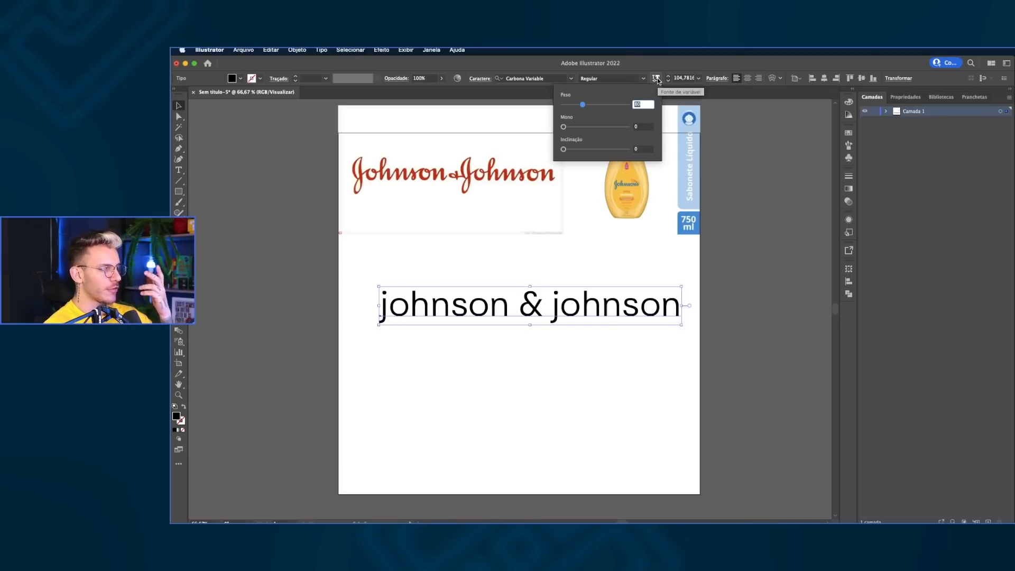
pyautogui.moveTo(582, 104)
pyautogui.mouseDown()
pyautogui.moveTo(632, 106)
pyautogui.moveTo(539, 103)
pyautogui.moveTo(653, 106)
pyautogui.moveTo(588, 105)
pyautogui.mouseUp()
pyautogui.moveTo(564, 127)
pyautogui.mouseDown()
pyautogui.moveTo(641, 130)
pyautogui.moveTo(513, 130)
pyautogui.moveTo(643, 130)
pyautogui.moveTo(550, 130)
pyautogui.mouseUp()
pyautogui.moveTo(564, 149); pyautogui.dragTo(726, 141)
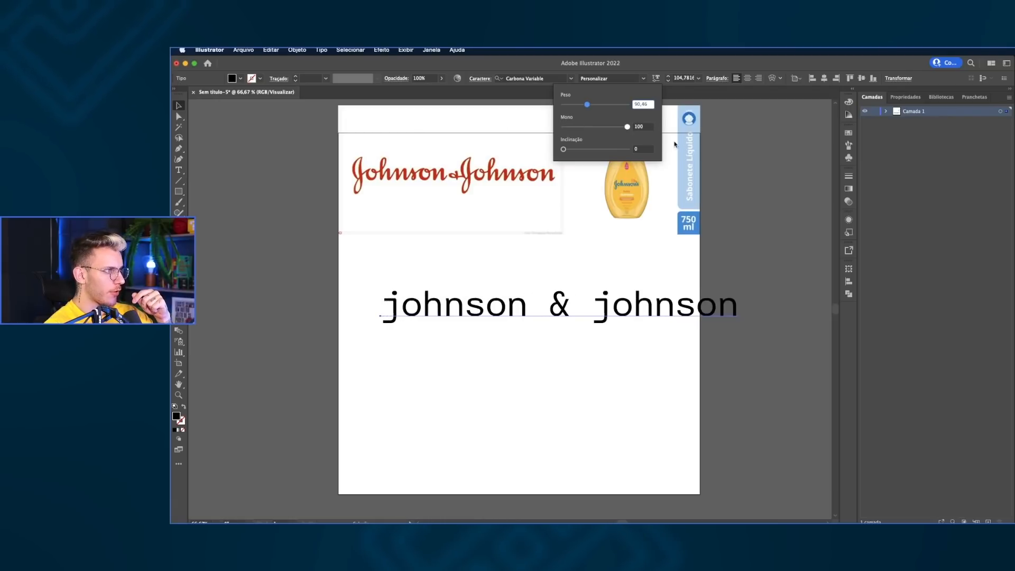
pyautogui.moveTo(638, 144); pyautogui.dragTo(505, 139)
# Set the variable font weight of the "johnson & johnson" text to 150.
pyautogui.moveTo(588, 103); pyautogui.dragTo(615, 104)
pyautogui.click(646, 104)
pyautogui.write('15')
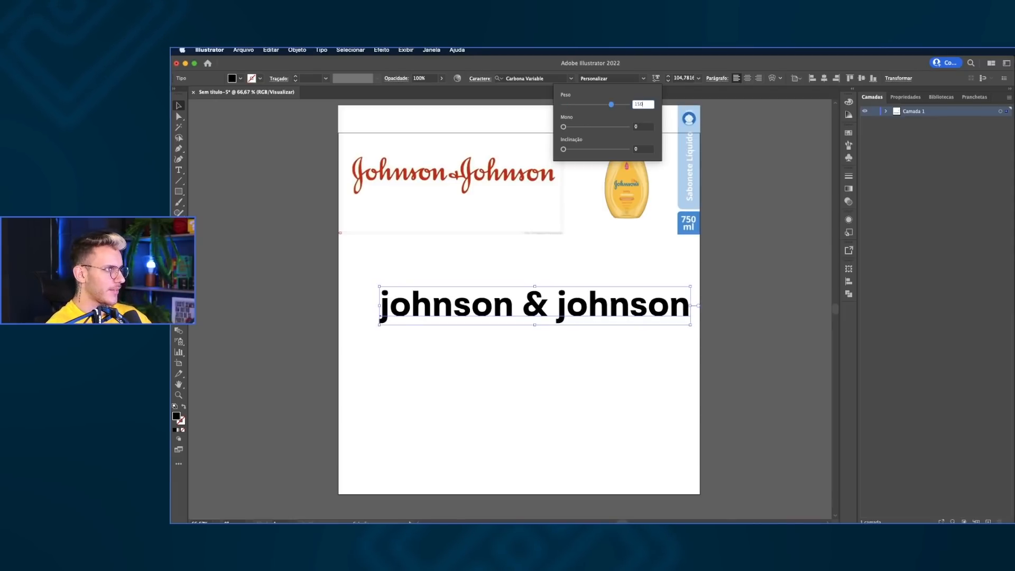
pyautogui.write('0')
pyautogui.press('Return')
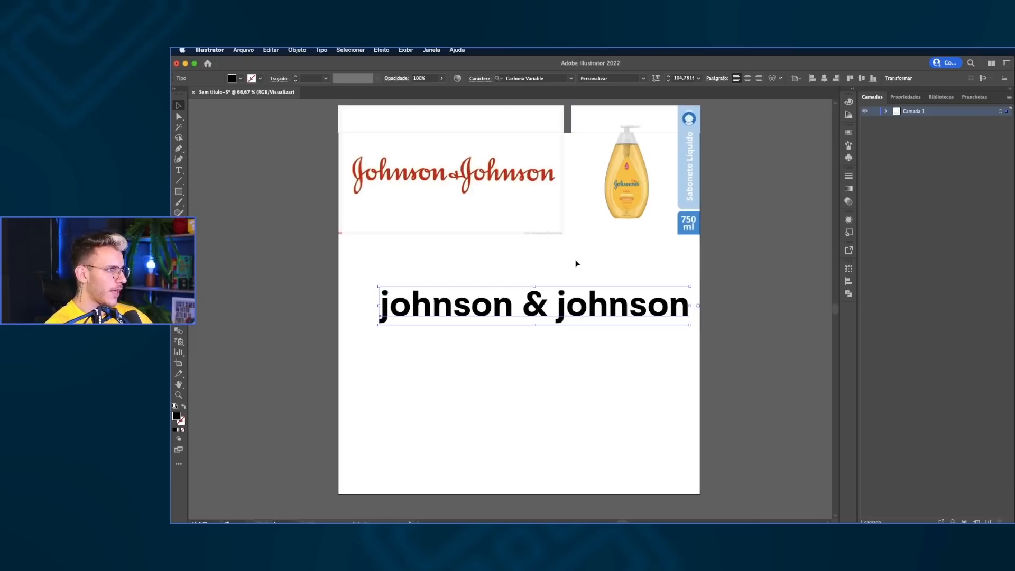
# Fill the "johnson & johnson" text with the red sampled from the original logo using the Eyedropper.
pyautogui.scroll(1, 551, 265)
pyautogui.press('i')
pyautogui.scroll(7, 469, 171)
pyautogui.click(525, 258)
pyautogui.scroll(-7, 525, 258)
pyautogui.press('v')
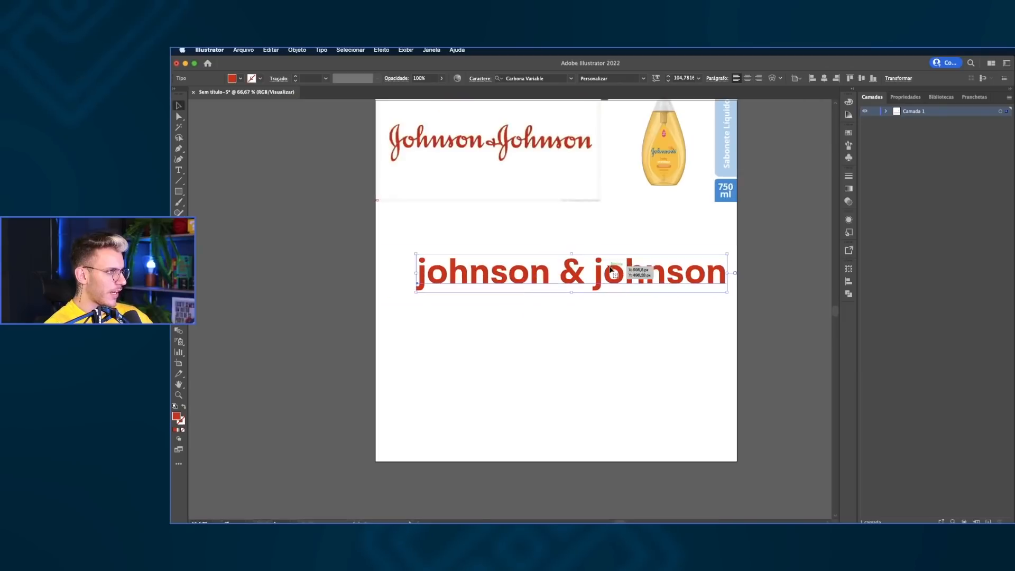
pyautogui.moveTo(609, 269); pyautogui.dragTo(566, 296)
pyautogui.scroll(3, 479, 150)
pyautogui.scroll(-2, 488, 196)
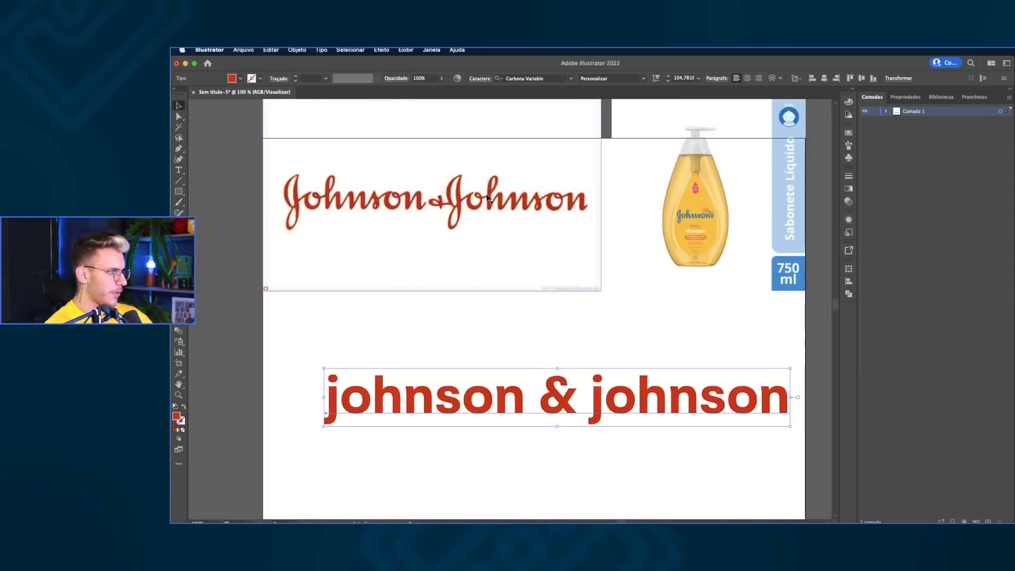
# Centre the paragraph alignment of the "johnson & johnson" text and centre it horizontally and vertically on the artboard.
pyautogui.scroll(-2, 488, 197)
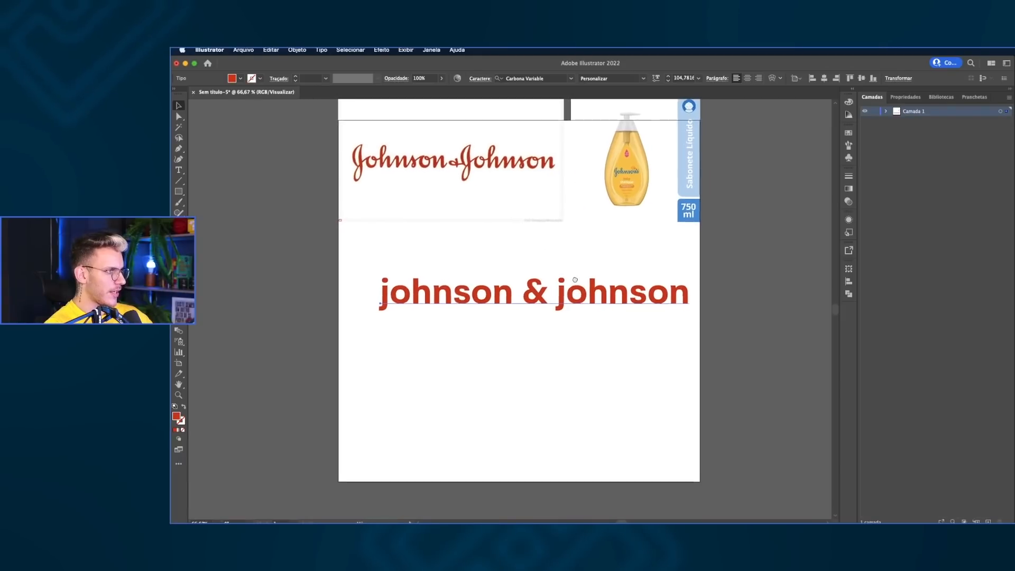
pyautogui.scroll(2, 598, 275)
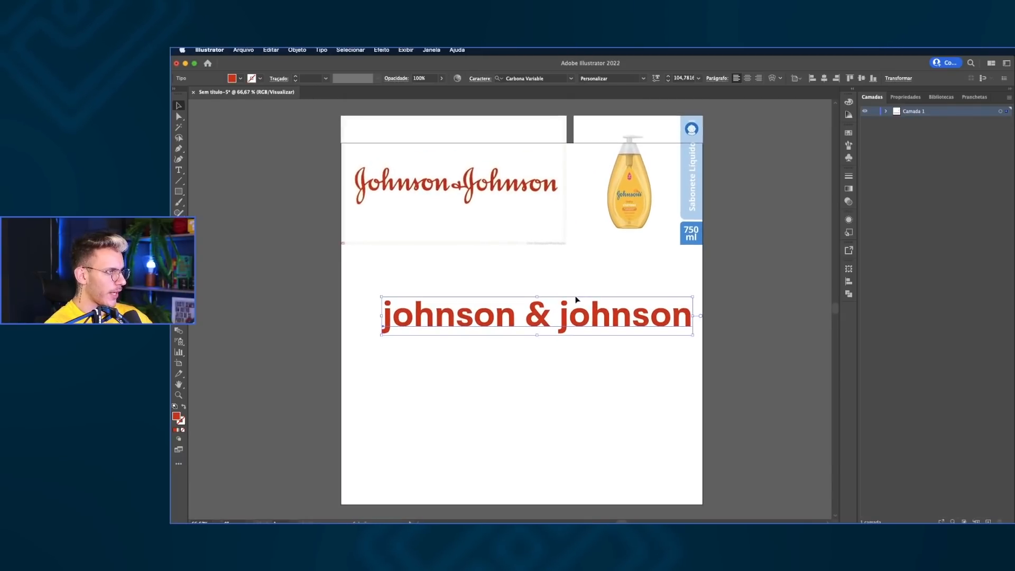
pyautogui.click(748, 78)
pyautogui.click(824, 78)
pyautogui.click(862, 78)
pyautogui.scroll(-1, 617, 284)
# Try overlaying the text on the original logo and scaling it to the logo's width, and undo it.
pyautogui.moveTo(687, 305); pyautogui.dragTo(644, 307)
pyautogui.click(650, 316)
pyautogui.moveTo(538, 320); pyautogui.dragTo(600, 294)
pyautogui.press('super+z')
pyautogui.press('super+z')
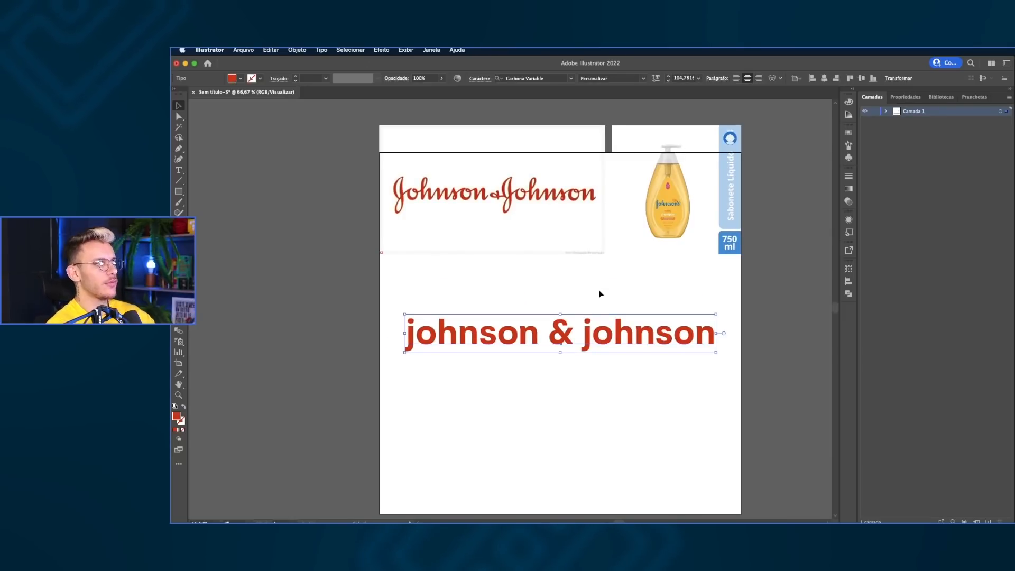
pyautogui.moveTo(581, 343); pyautogui.dragTo(572, 206)
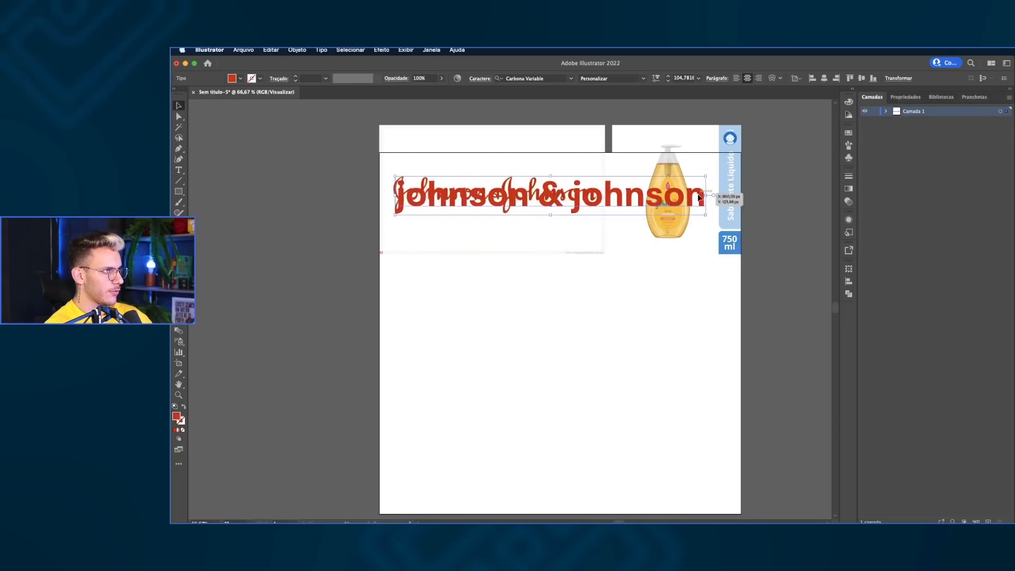
pyautogui.moveTo(706, 195); pyautogui.dragTo(598, 201)
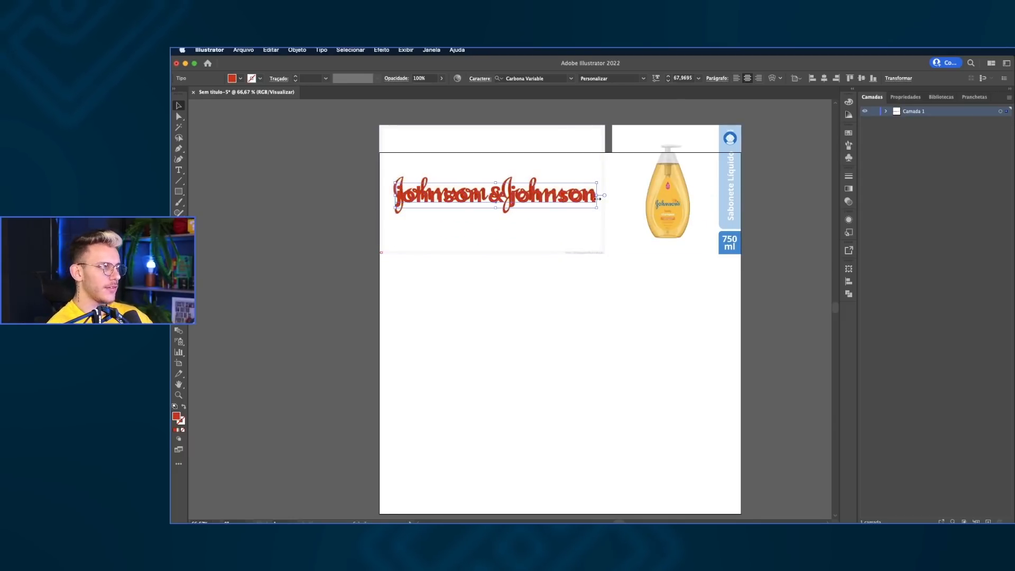
pyautogui.press('super+z')
pyautogui.press('super+z')
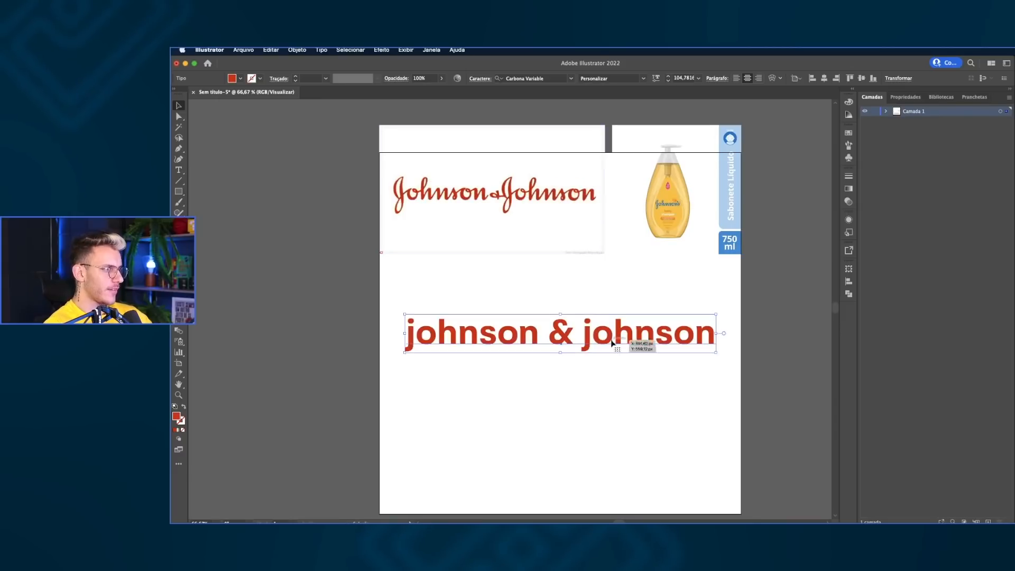
# Duplicate the "johnson & johnson" text directly below the original.
pyautogui.scroll(-1, 617, 367)
pyautogui.scroll(-1, 616, 367)
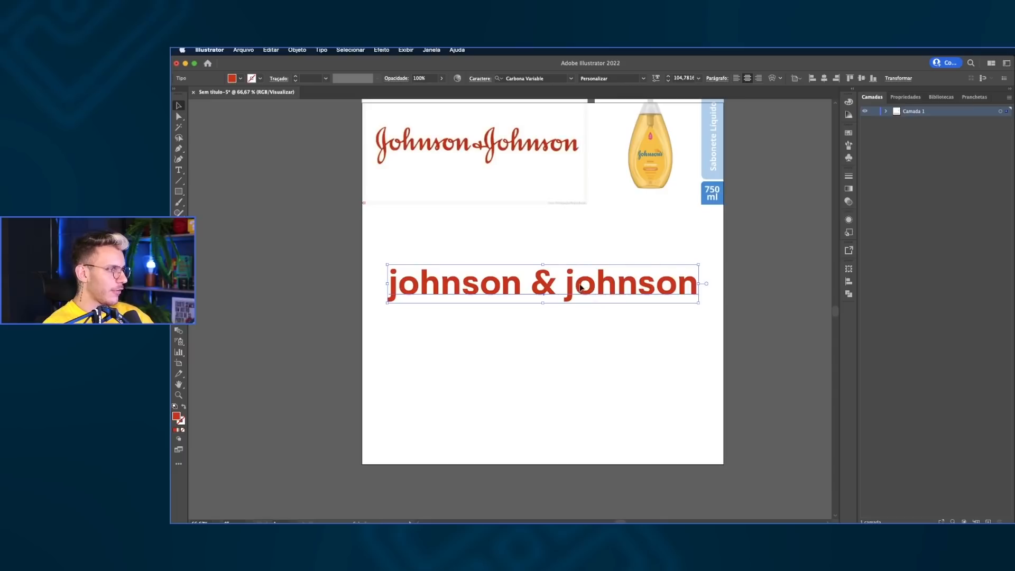
pyautogui.moveTo(594, 287); pyautogui.dragTo(591, 314)
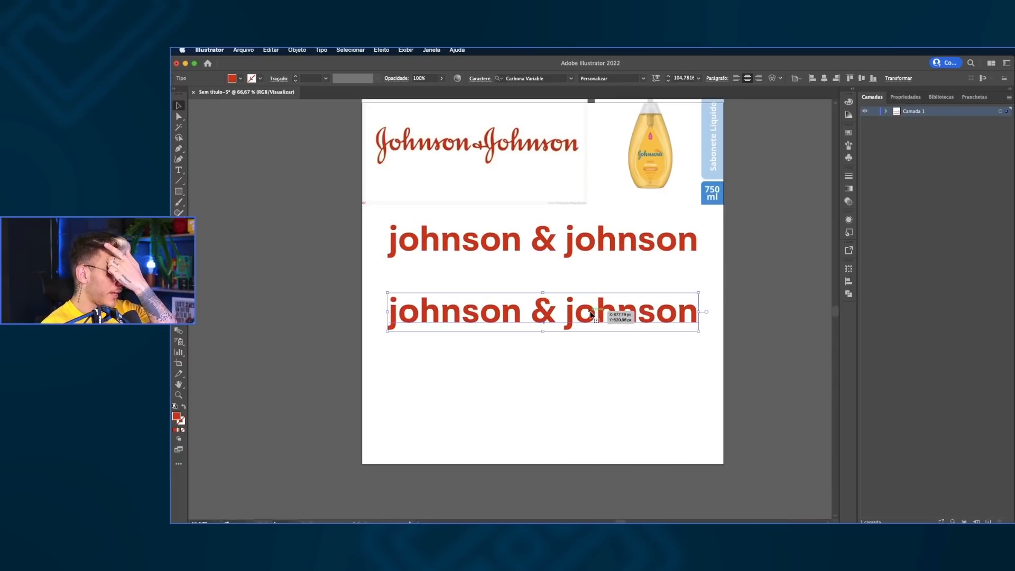
pyautogui.scroll(1, 548, 320)
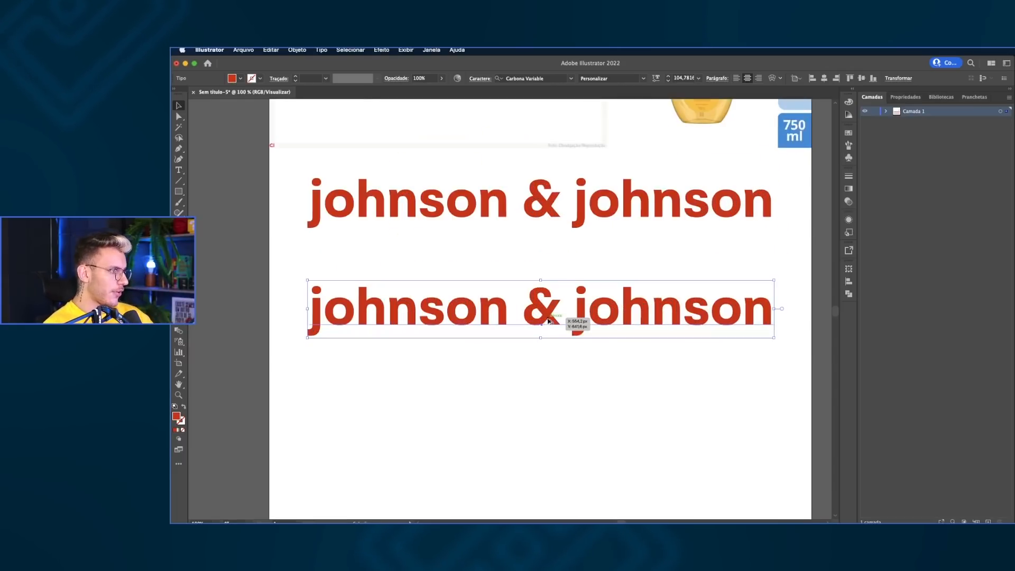
# Convert the lower copy of the text to outlines and ungroup its letters.
pyautogui.scroll(-1, 550, 321)
pyautogui.press('super+shift+o')
pyautogui.click(639, 289)
pyautogui.click(322, 302)
pyautogui.press('super+shift+g')
# Test moving single letters of the outlined copy out of the word, undoing each move.
pyautogui.moveTo(390, 308); pyautogui.dragTo(396, 375)
pyautogui.press('super+z')
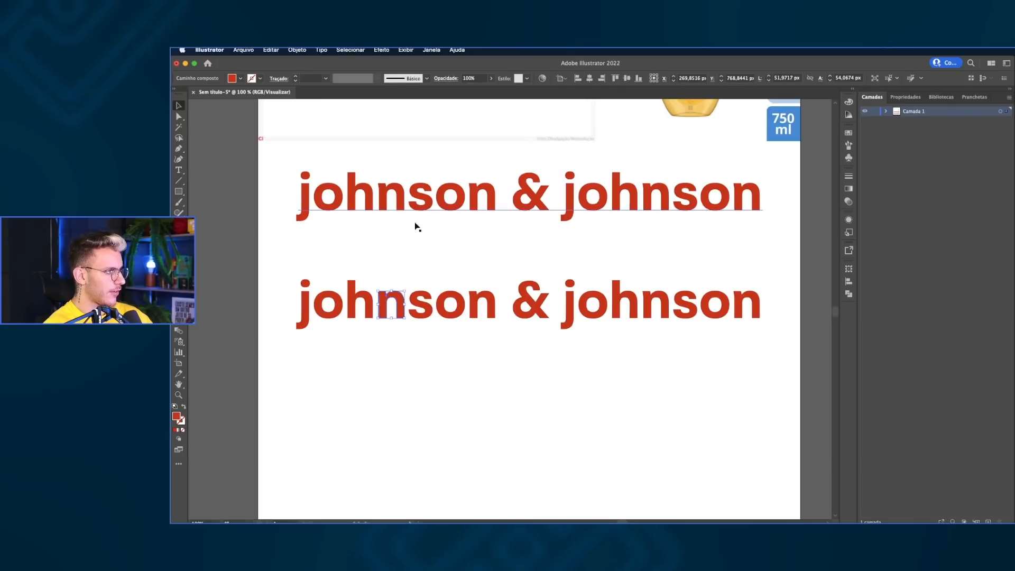
pyautogui.moveTo(426, 304); pyautogui.dragTo(430, 359)
pyautogui.press('super+z')
pyautogui.moveTo(462, 305); pyautogui.dragTo(458, 369)
pyautogui.press('super+z')
pyautogui.moveTo(482, 304); pyautogui.dragTo(481, 376)
pyautogui.press('super+z')
pyautogui.moveTo(345, 353); pyautogui.dragTo(386, 354)
pyautogui.click(557, 266)
pyautogui.moveTo(453, 275); pyautogui.dragTo(368, 258)
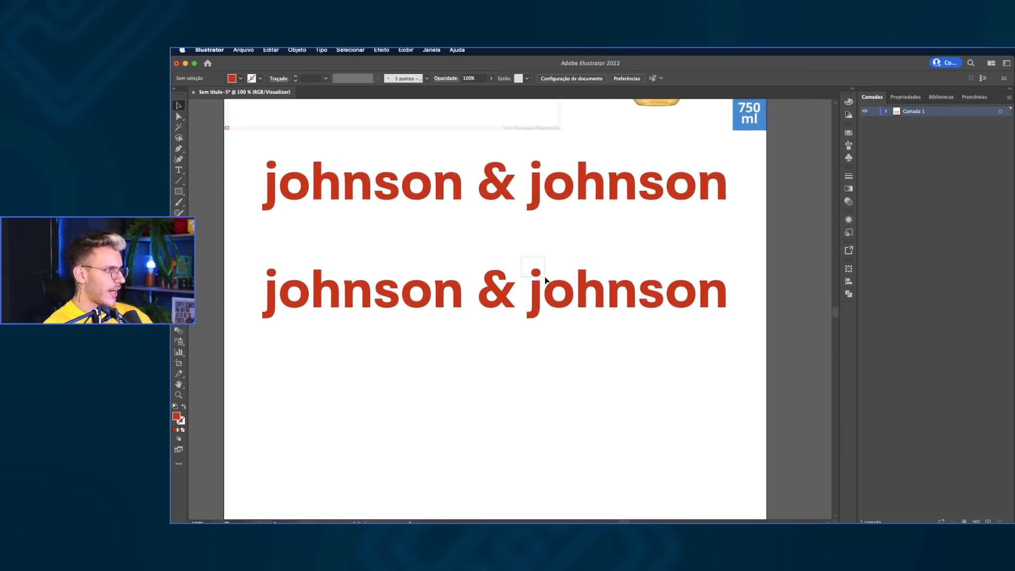
# Isolate the compound path of the second "j" in the outlined copy and delete its dot.
pyautogui.scroll(5, 538, 273)
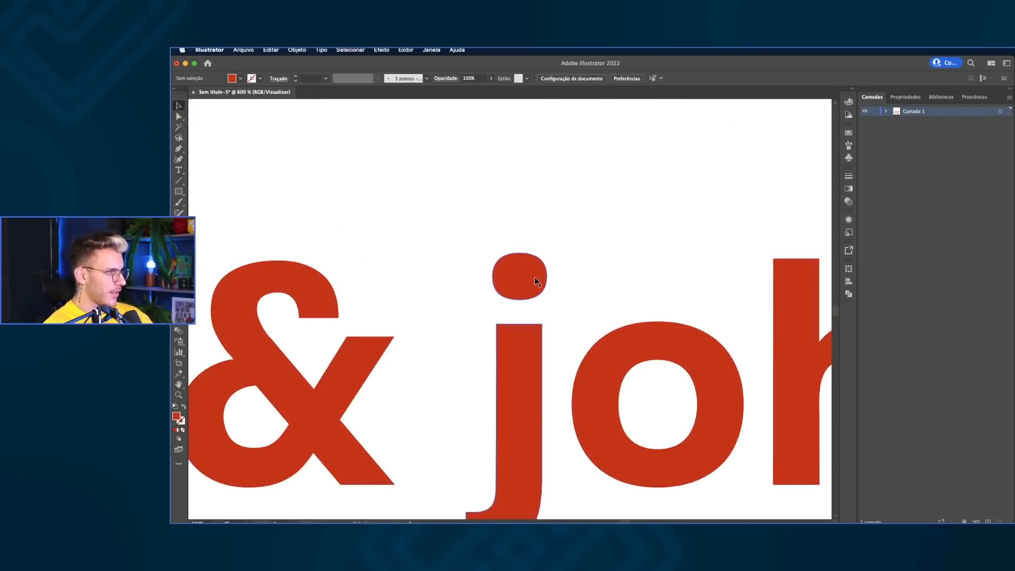
pyautogui.scroll(-4, 535, 277)
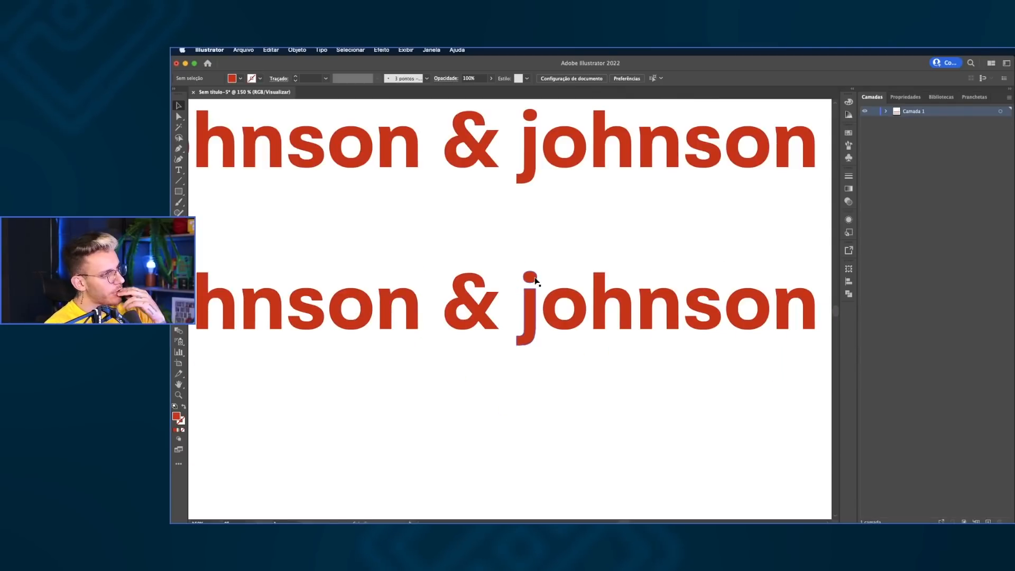
pyautogui.scroll(3, 530, 278)
pyautogui.press('a')
pyautogui.click(540, 282)
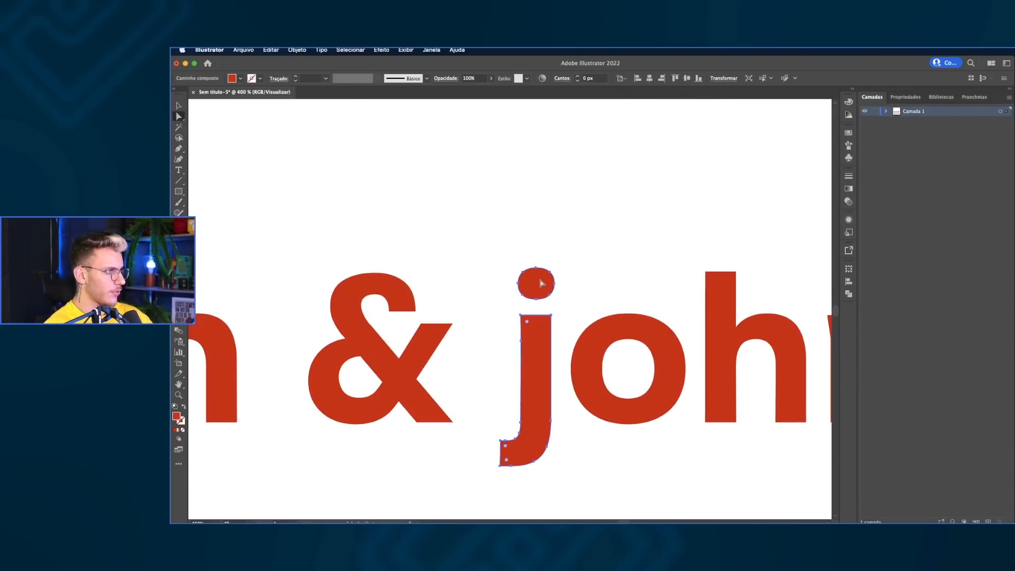
pyautogui.press('v')
pyautogui.doubleClick(533, 280)
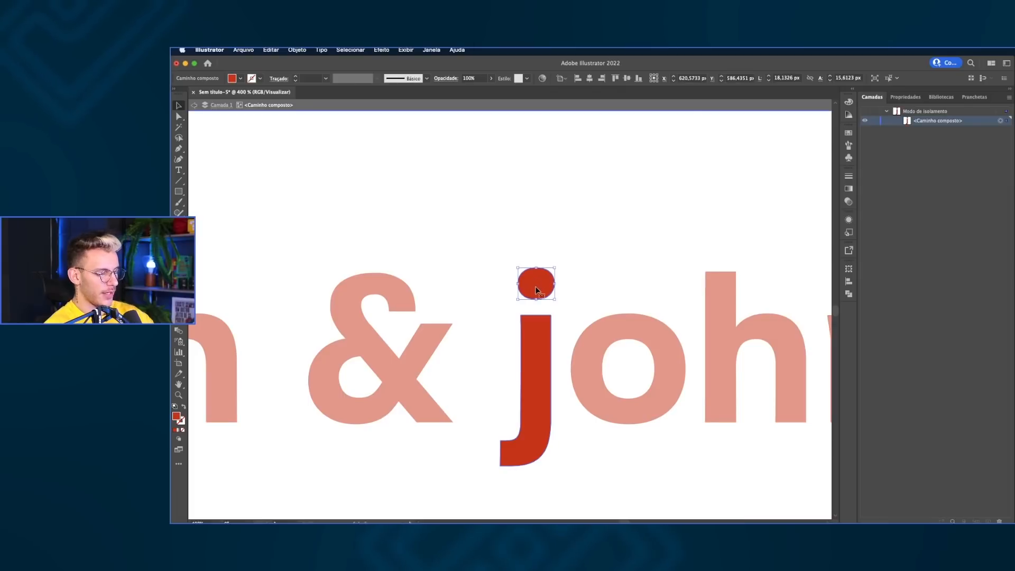
pyautogui.press('Escape')
# Isolate the first "j" of the outlined copy, delete its dot and leave isolation mode.
pyautogui.hscroll(10, 403, 277)
pyautogui.hscroll(-10, 751, 263)
pyautogui.press('a')
pyautogui.press('v')
pyautogui.doubleClick(418, 261)
pyautogui.click(420, 261)
pyautogui.press('Delete')
pyautogui.press('Escape')
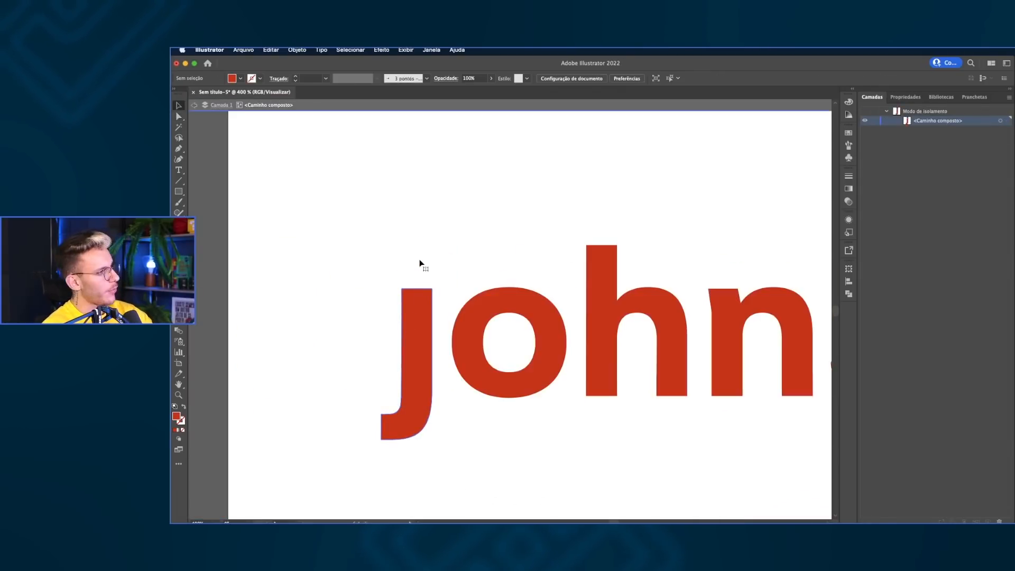
# Extend the second "j" stem upward to capital height by raising its upper anchor points.
pyautogui.press('super+minus')
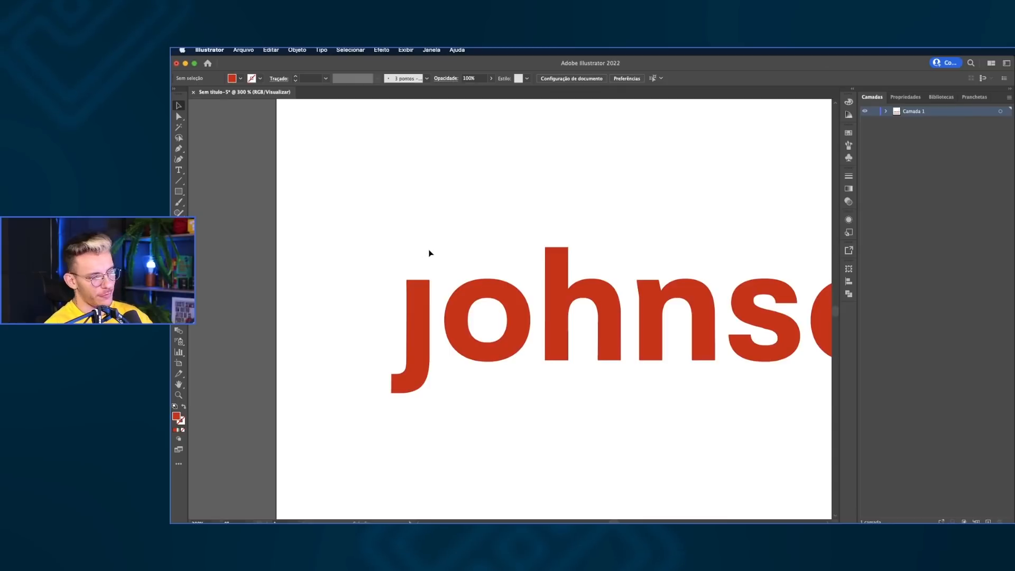
pyautogui.hscroll(5, 426, 248)
pyautogui.press('super+minus')
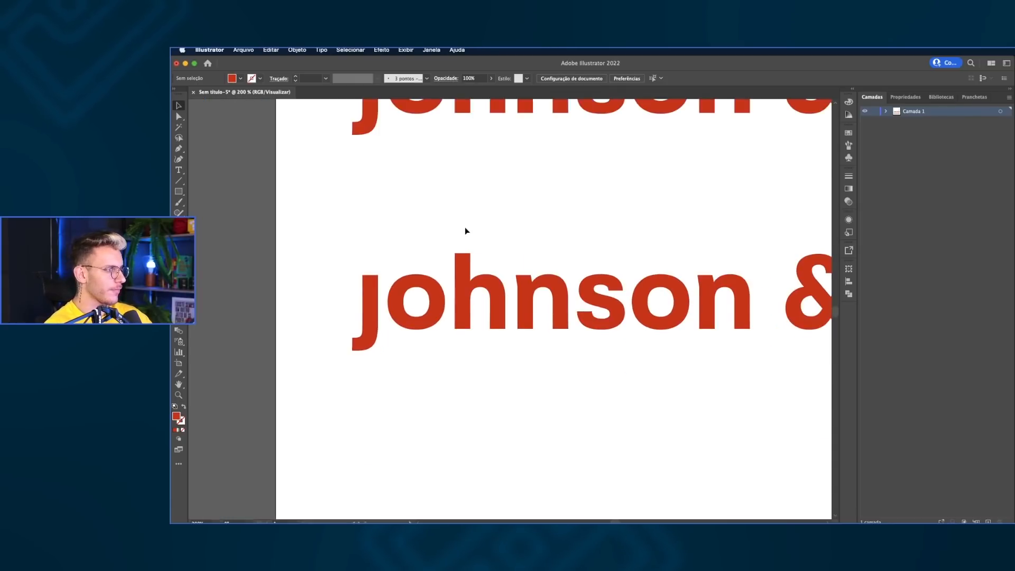
pyautogui.press('super+minus')
pyautogui.press('super+minus')
pyautogui.hscroll(3, 477, 228)
pyautogui.moveTo(379, 227); pyautogui.dragTo(366, 262)
pyautogui.press('a')
pyautogui.click(560, 294)
pyautogui.press('super+plus')
pyautogui.press('super+plus')
pyautogui.press('super+plus')
pyautogui.press('super+plus')
pyautogui.press('super+plus')
pyautogui.click(508, 277)
pyautogui.click(546, 298)
pyautogui.moveTo(545, 286); pyautogui.dragTo(547, 219)
# Raise the upper anchor points of the first "j" stem to form a matching capital J.
pyautogui.press('super+minus')
pyautogui.moveTo(587, 245); pyautogui.dragTo(669, 263)
pyautogui.moveTo(317, 254); pyautogui.dragTo(677, 246)
pyautogui.click(386, 258)
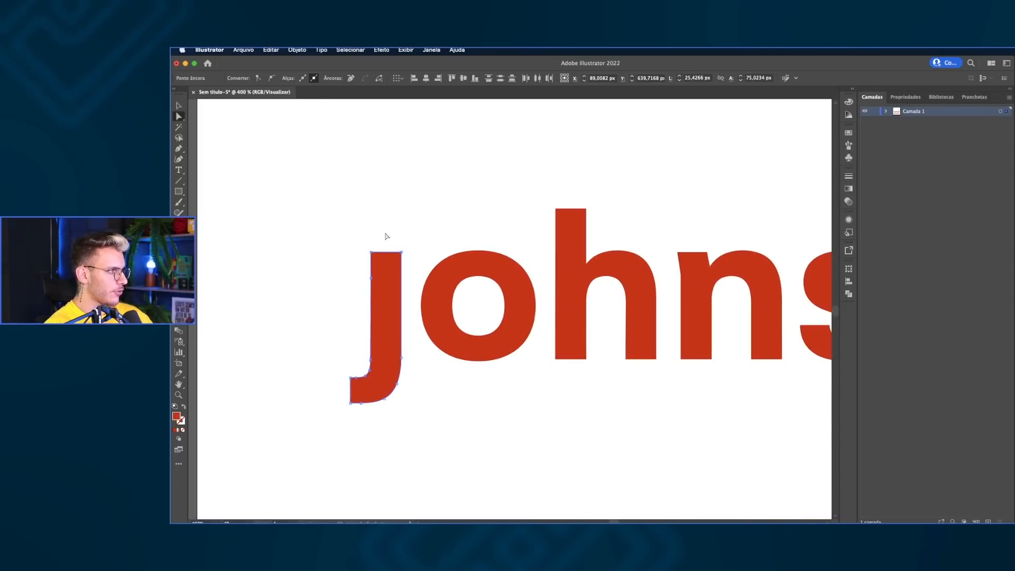
pyautogui.moveTo(342, 239); pyautogui.dragTo(390, 211)
pyautogui.click(363, 206)
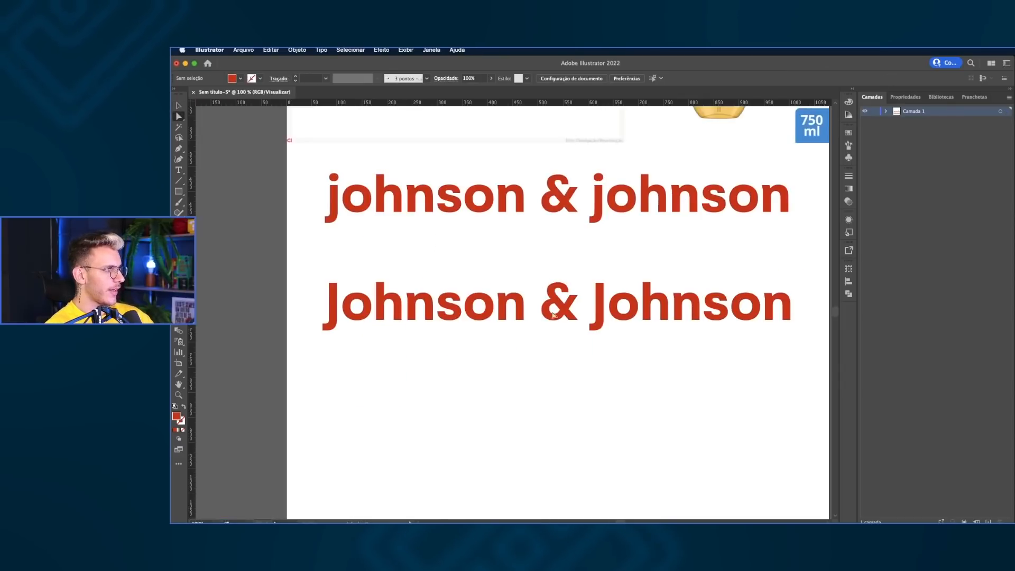
# Try moving the outlined wordmark further down, undo the move and deselect it.
pyautogui.press('v')
pyautogui.moveTo(573, 311); pyautogui.dragTo(574, 346)
pyautogui.press('super+z')
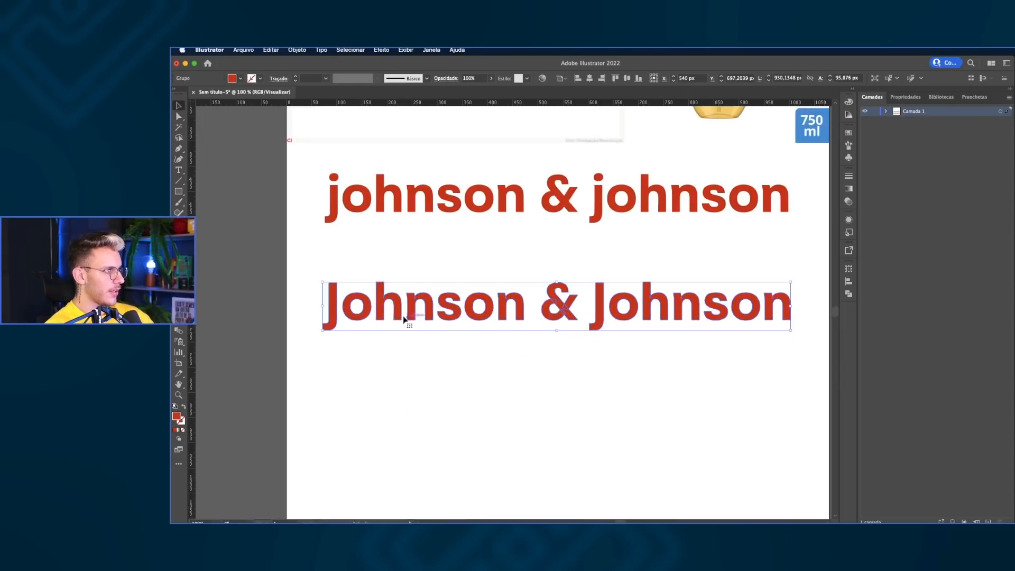
pyautogui.click(559, 275)
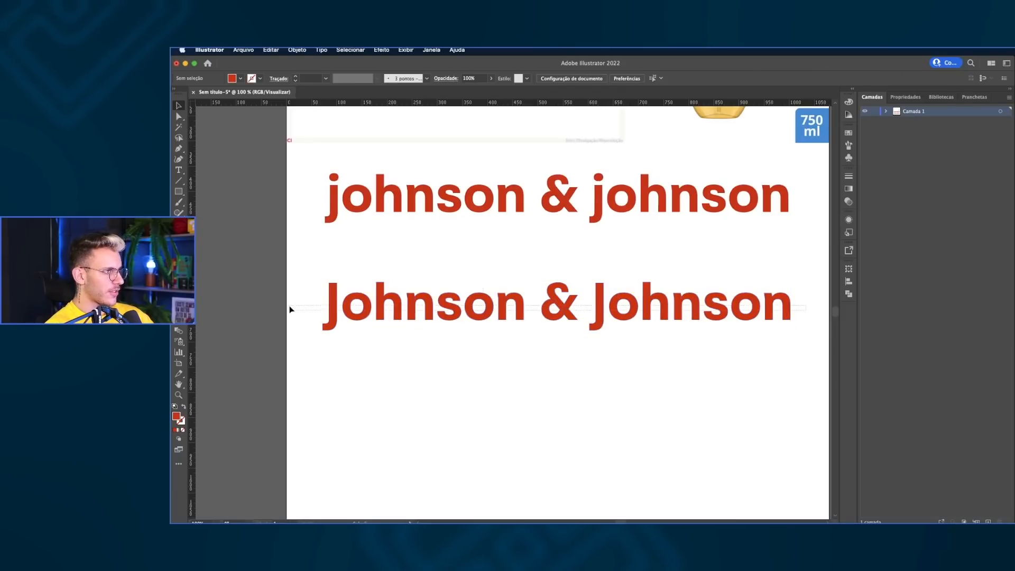
# Examine the stem ends and corners of the outlined letters up close and compare them with the original logo's strokes.
pyautogui.scroll(5, 620, 307)
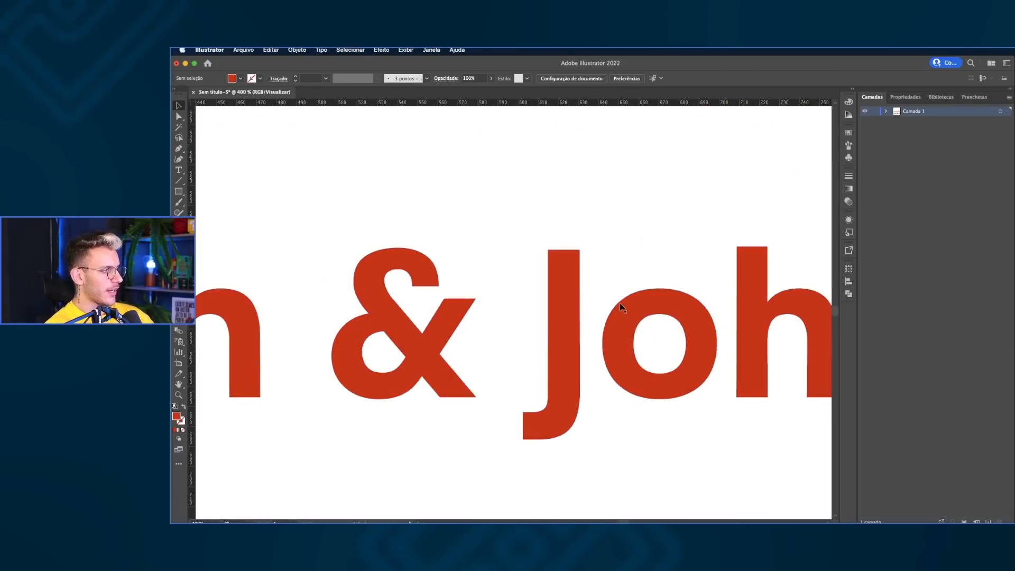
pyautogui.scroll(2, 620, 304)
pyautogui.moveTo(784, 294); pyautogui.dragTo(454, 283)
pyautogui.scroll(-4, 572, 235)
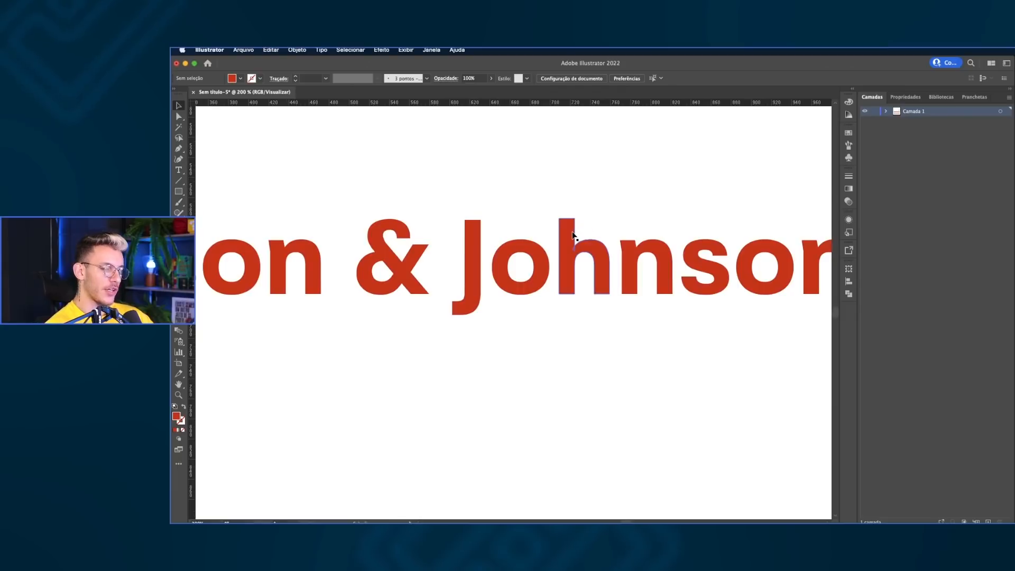
pyautogui.scroll(5, 573, 233)
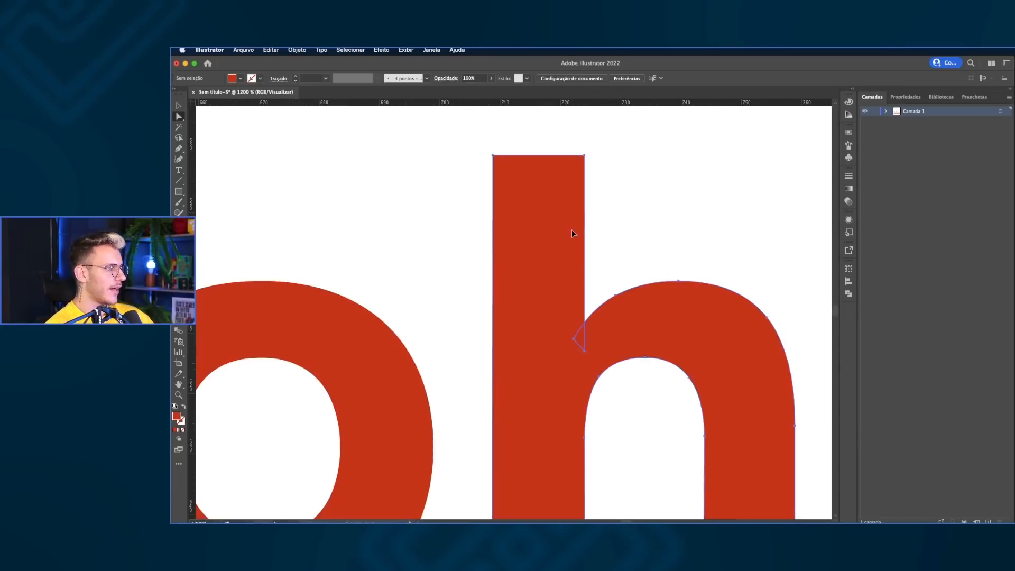
pyautogui.click(572, 229)
pyautogui.scroll(-2, 574, 227)
pyautogui.click(505, 182)
pyautogui.scroll(-5, 502, 184)
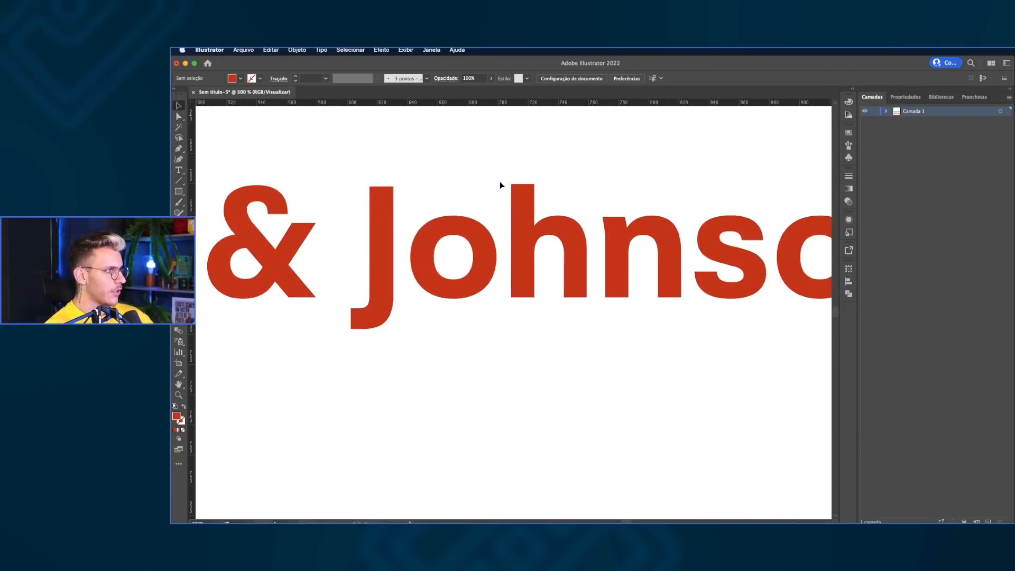
pyautogui.hscroll(-4, 624, 209)
pyautogui.scroll(6, 492, 264)
pyautogui.scroll(3, 535, 313)
pyautogui.hscroll(-1, 535, 313)
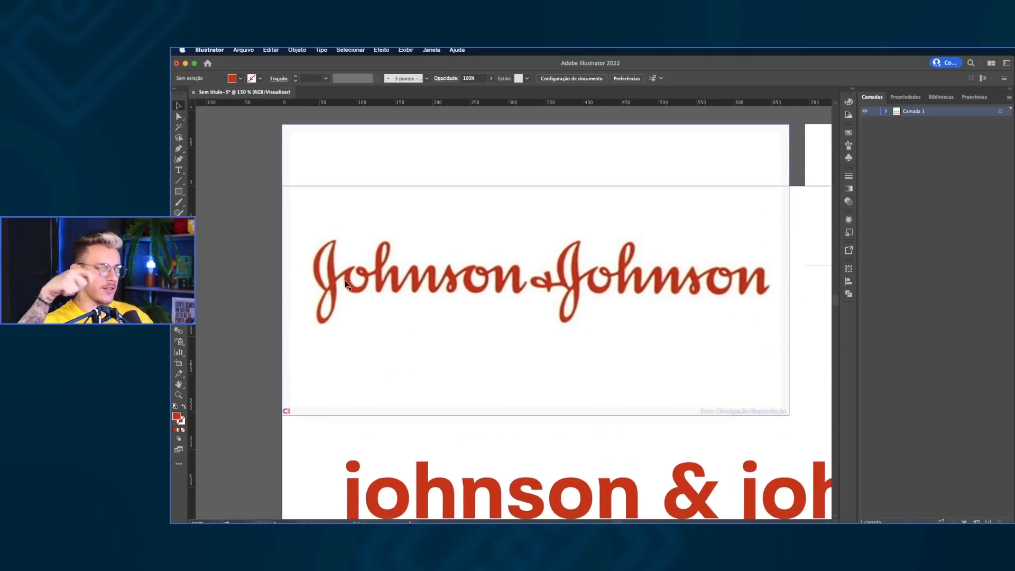
pyautogui.scroll(-8, 344, 286)
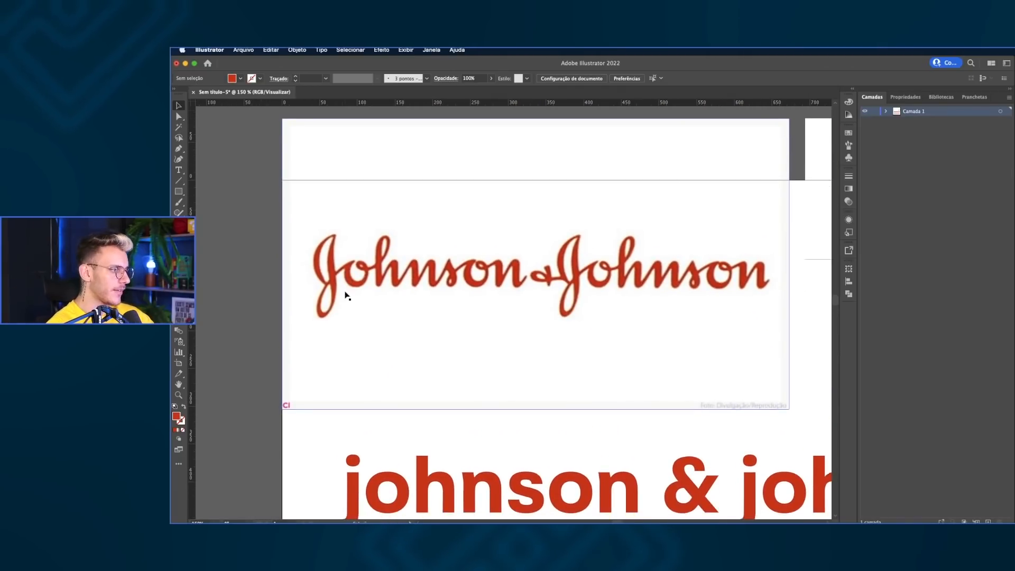
pyautogui.scroll(2, 407, 370)
pyautogui.scroll(2, 405, 360)
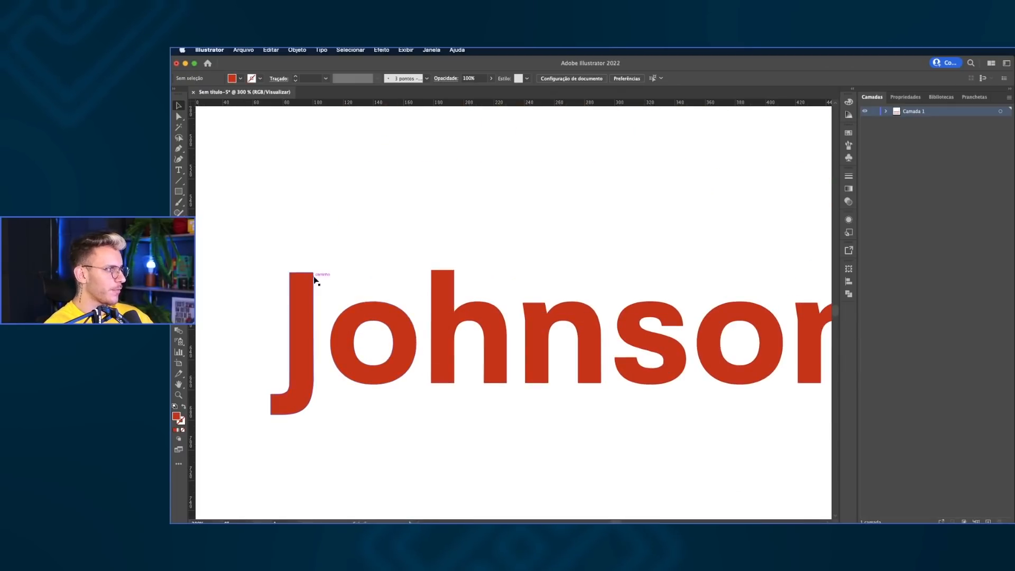
# Round the corners of the first capital J with a radius of 1,3 px.
pyautogui.scroll(-4, 269, 251)
pyautogui.moveTo(320, 260); pyautogui.dragTo(609, 297)
pyautogui.press('a')
pyautogui.scroll(7, 491, 268)
pyautogui.click(524, 208)
pyautogui.scroll(-3, 530, 196)
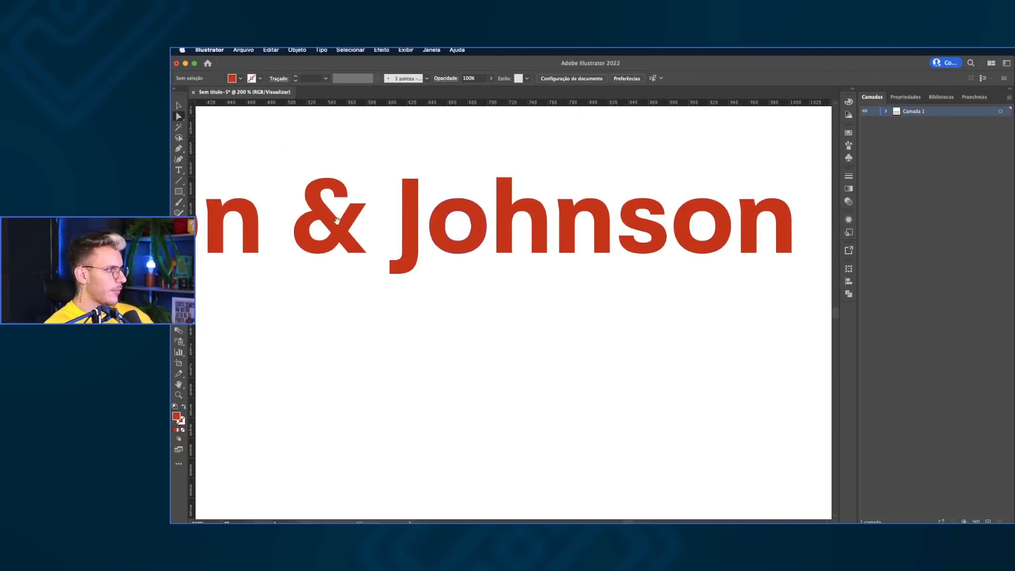
pyautogui.hscroll(-10, 453, 231)
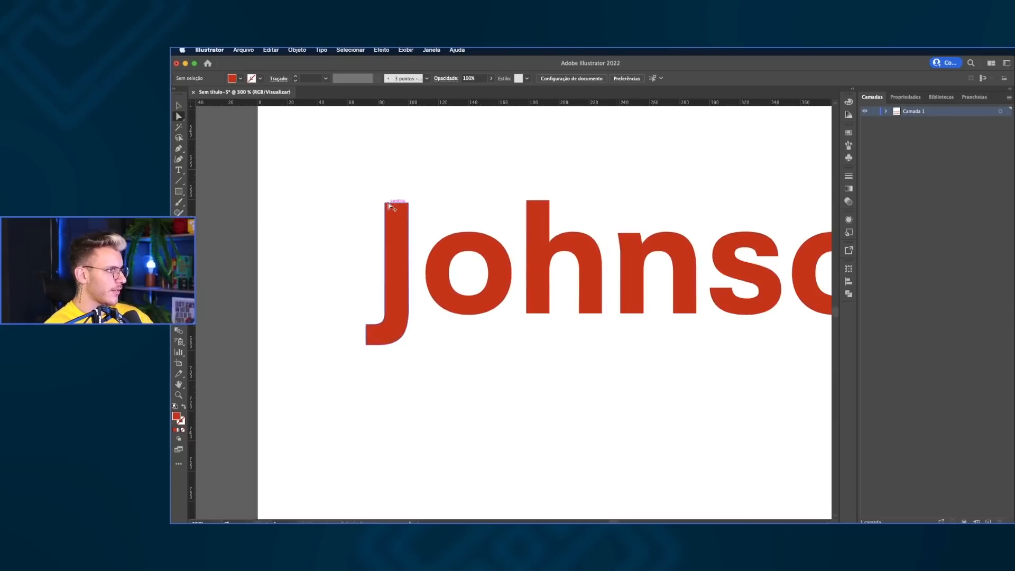
pyautogui.scroll(2, 391, 203)
pyautogui.moveTo(346, 178); pyautogui.dragTo(392, 327)
pyautogui.moveTo(426, 492); pyautogui.dragTo(425, 491)
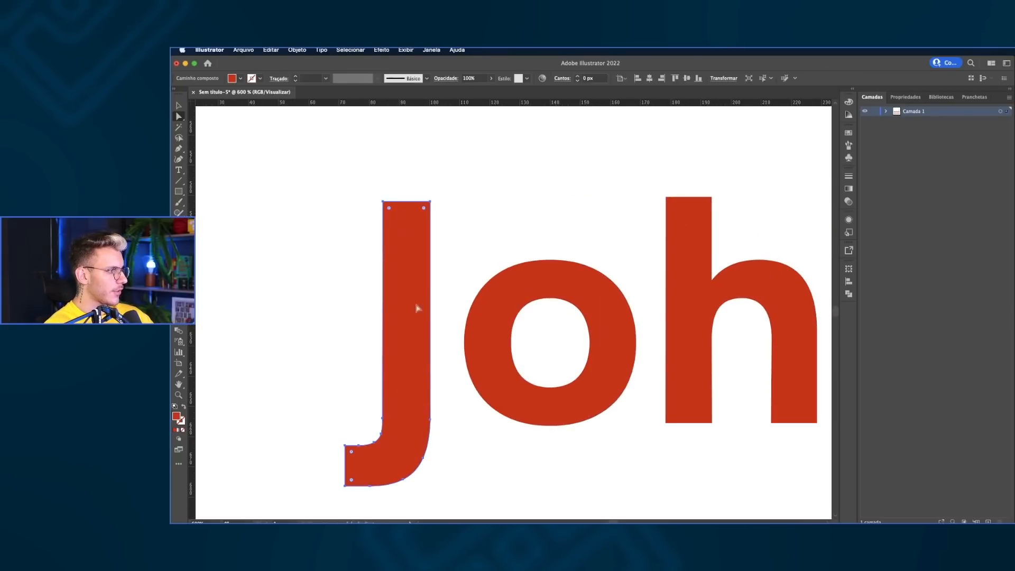
pyautogui.click(599, 78)
pyautogui.write('1,5')
pyautogui.press('Return')
pyautogui.click(595, 78)
pyautogui.write('1,2')
pyautogui.press('Return')
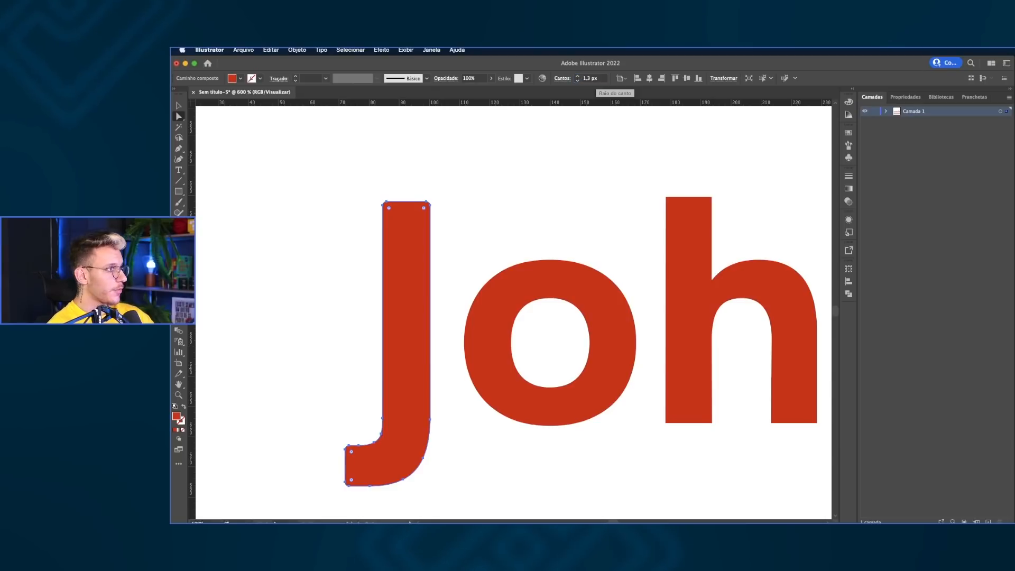
# Round the corners of the "h" in the first word to match the first capital J.
pyautogui.hscroll(3, 549, 213)
pyautogui.click(639, 229)
pyautogui.click(616, 238)
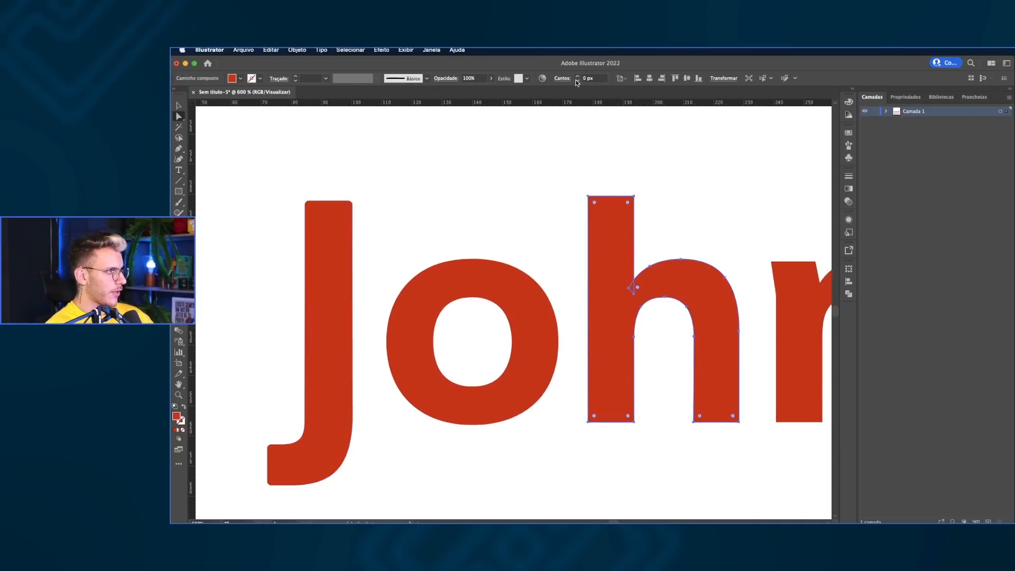
pyautogui.click(596, 78)
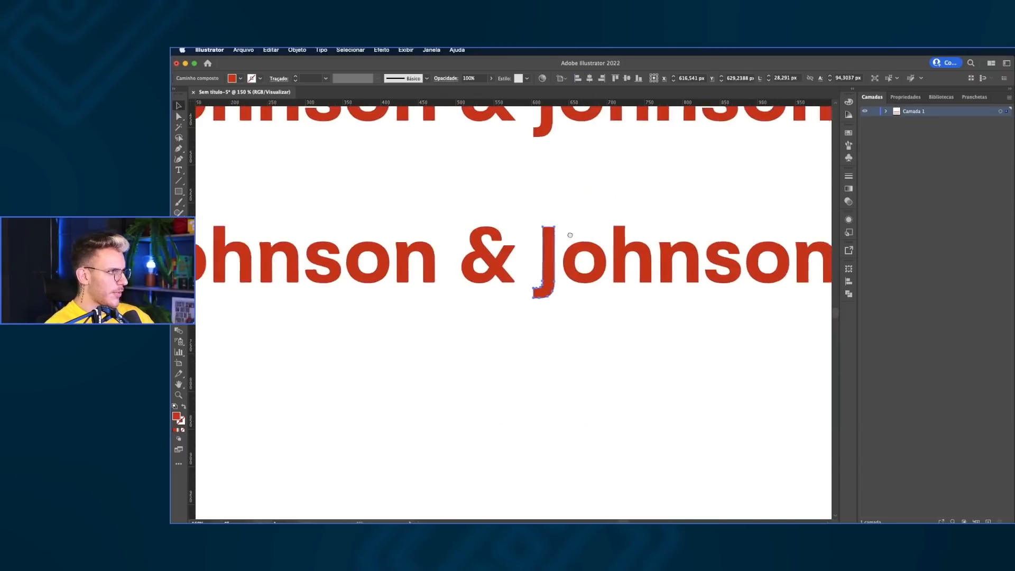
# Ungroup the outlined "Johnson & Johnson" wordmark.
pyautogui.hscroll(2, 568, 236)
pyautogui.click(511, 206)
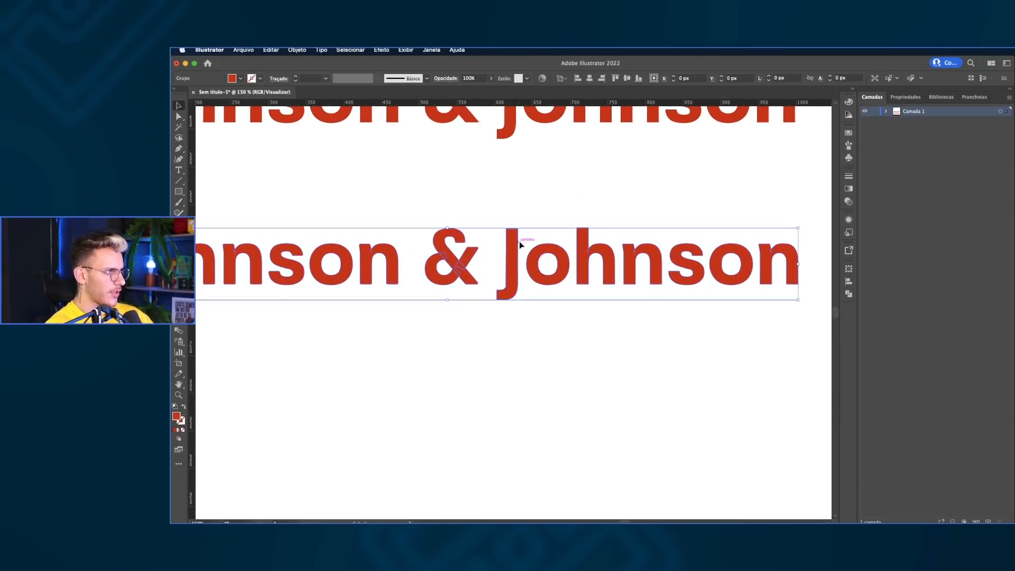
pyautogui.press('super+minus')
pyautogui.click(640, 244)
pyautogui.press('super+shift+g')
# Place a grey duplicate of the rounded first "Johnson" over the second "Johnson" on the same baseline.
pyautogui.click(646, 202)
pyautogui.moveTo(646, 202); pyautogui.dragTo(564, 289)
pyautogui.moveTo(248, 292); pyautogui.dragTo(377, 376)
pyautogui.moveTo(480, 377); pyautogui.dragTo(481, 378)
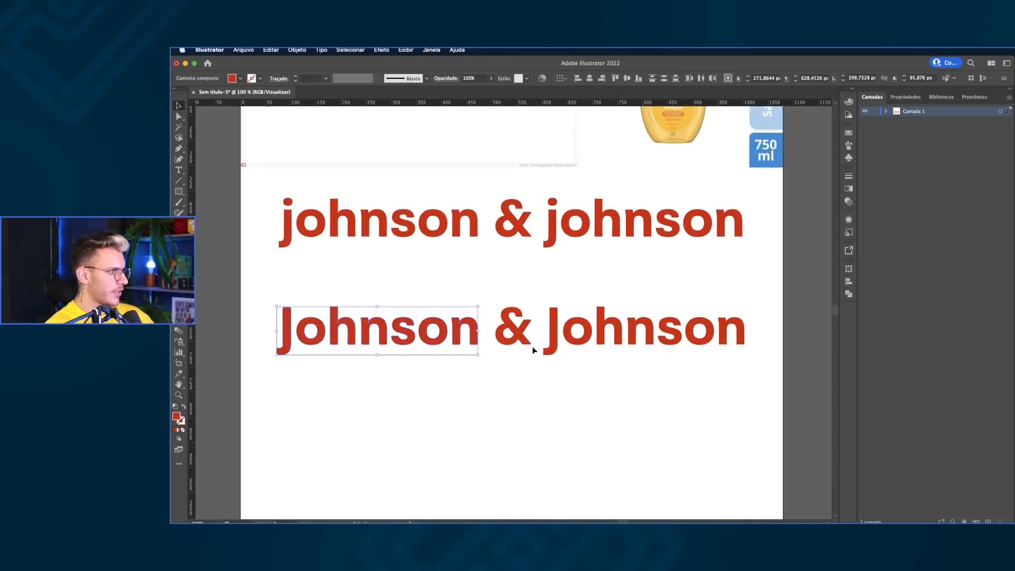
pyautogui.press('i')
pyautogui.click(720, 287)
pyautogui.press('v')
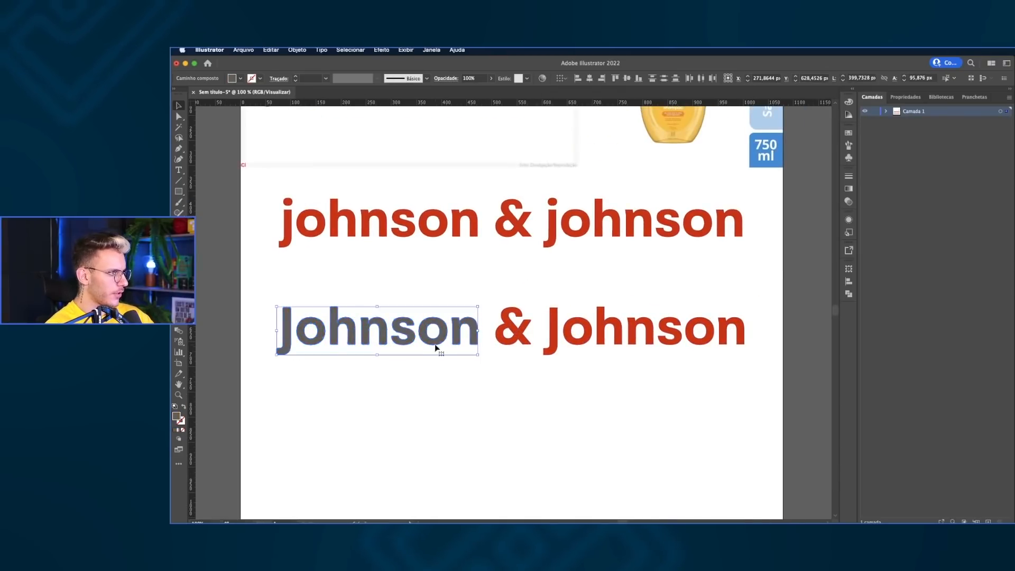
pyautogui.moveTo(435, 348); pyautogui.dragTo(700, 342)
# Delete the original red letters beneath the grey copy of the second "Johnson".
pyautogui.scroll(2, 549, 329)
pyautogui.click(557, 331)
pyautogui.moveTo(573, 338); pyautogui.dragTo(423, 320)
pyautogui.keyDown('shift'); pyautogui.click(475, 337); pyautogui.keyUp('shift')
pyautogui.keyDown('shift'); pyautogui.click(502, 343); pyautogui.keyUp('shift')
pyautogui.keyDown('shift'); pyautogui.click(570, 337); pyautogui.keyUp('shift')
pyautogui.keyDown('shift'); pyautogui.click(640, 333); pyautogui.keyUp('shift')
pyautogui.keyDown('shift'); pyautogui.click(696, 334); pyautogui.keyUp('shift')
pyautogui.keyDown('shift'); pyautogui.click(750, 338); pyautogui.keyUp('shift')
pyautogui.press('Delete')
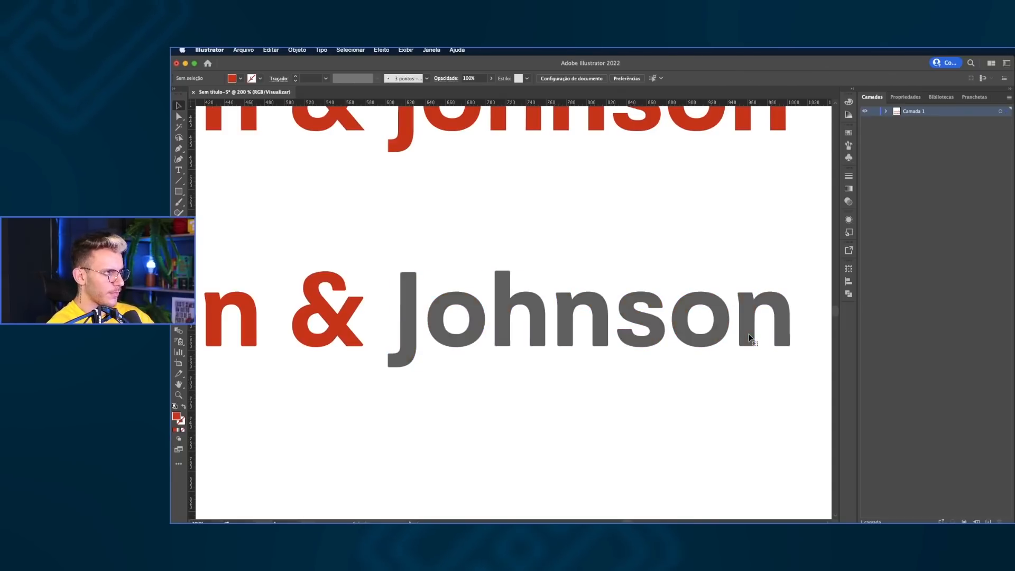
# Recolor the grey second "Johnson" with the wordmark's red and deselect it.
pyautogui.scroll(-3, 560, 315)
pyautogui.moveTo(532, 302); pyautogui.dragTo(639, 353)
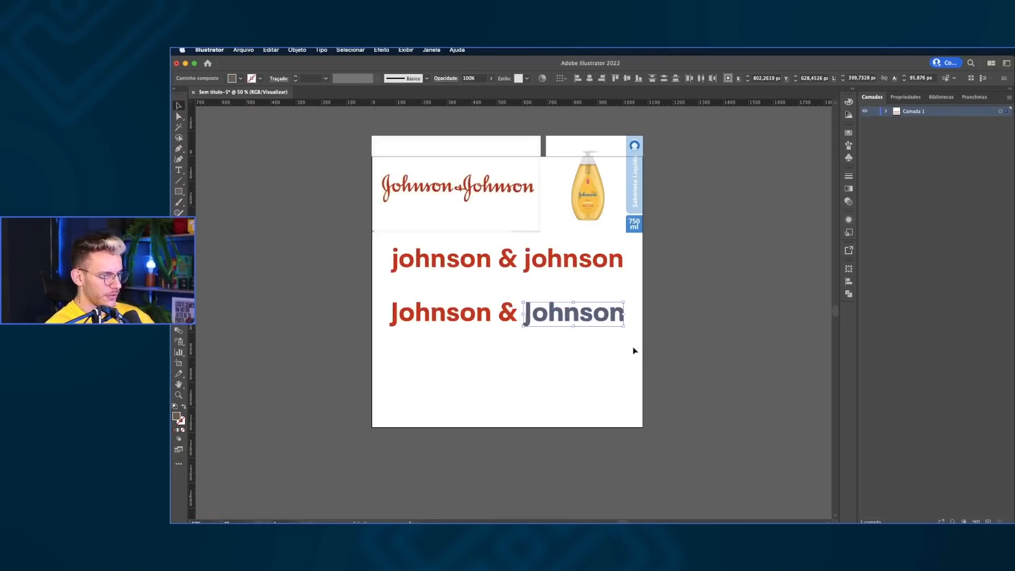
pyautogui.press('v')
pyautogui.click(589, 296)
pyautogui.scroll(7, 550, 308)
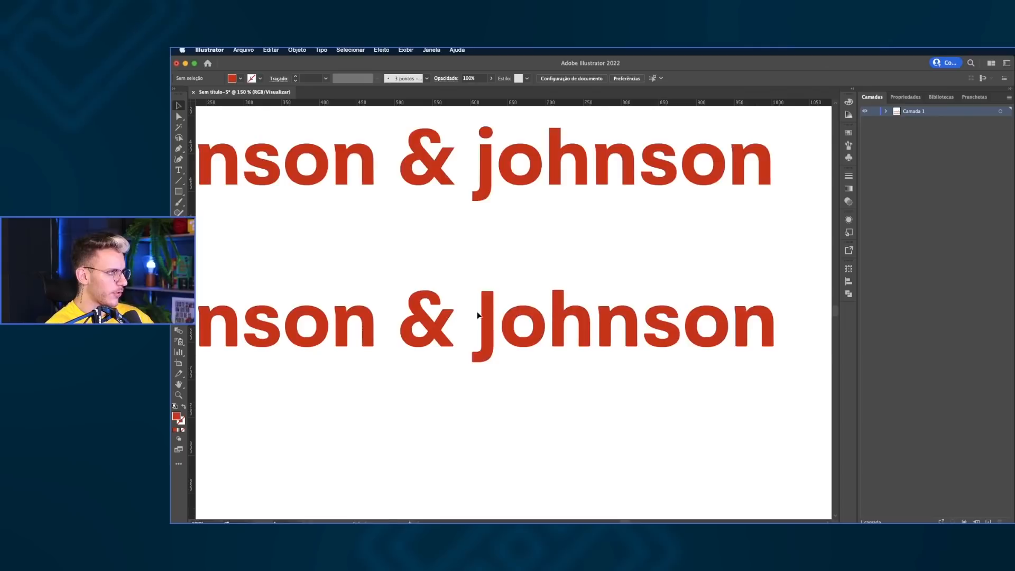
pyautogui.scroll(-6, 507, 318)
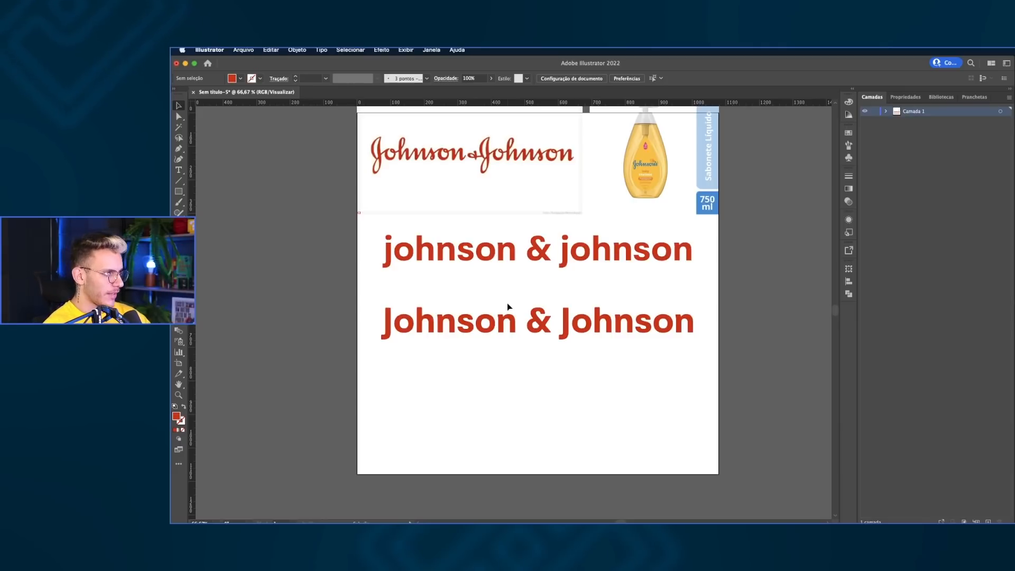
# Scale the ampersand down to about half its size and place it just after the first "Johnson".
pyautogui.click(543, 325)
pyautogui.press('super+equal')
pyautogui.press('super+equal')
pyautogui.press('super+equal')
pyautogui.press('super+equal')
pyautogui.press('super+equal')
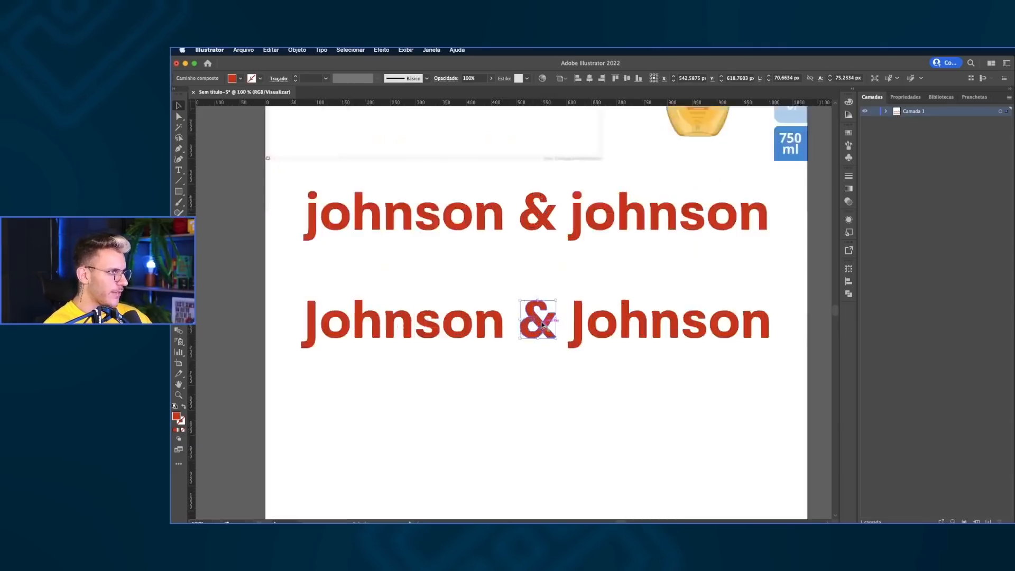
pyautogui.moveTo(593, 309); pyautogui.dragTo(452, 330)
pyautogui.click(482, 303)
pyautogui.press('super+minus')
pyautogui.press('super+minus')
pyautogui.press('super+minus')
pyautogui.press('super+minus')
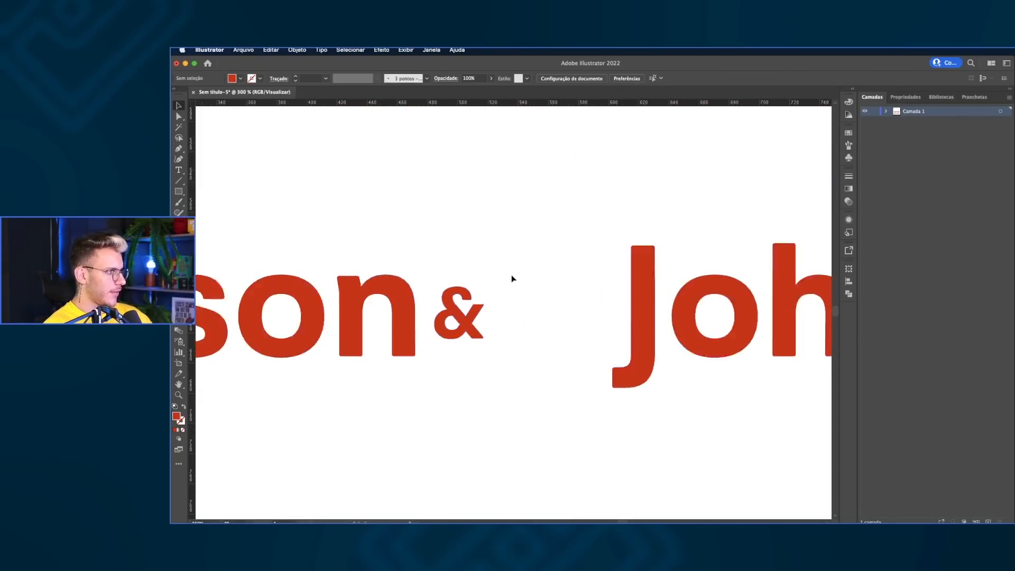
# Examine the size and position of the ampersand in the original logo and compare it with the new wordmark.
pyautogui.moveTo(505, 222); pyautogui.dragTo(561, 334)
pyautogui.moveTo(463, 167); pyautogui.dragTo(484, 211)
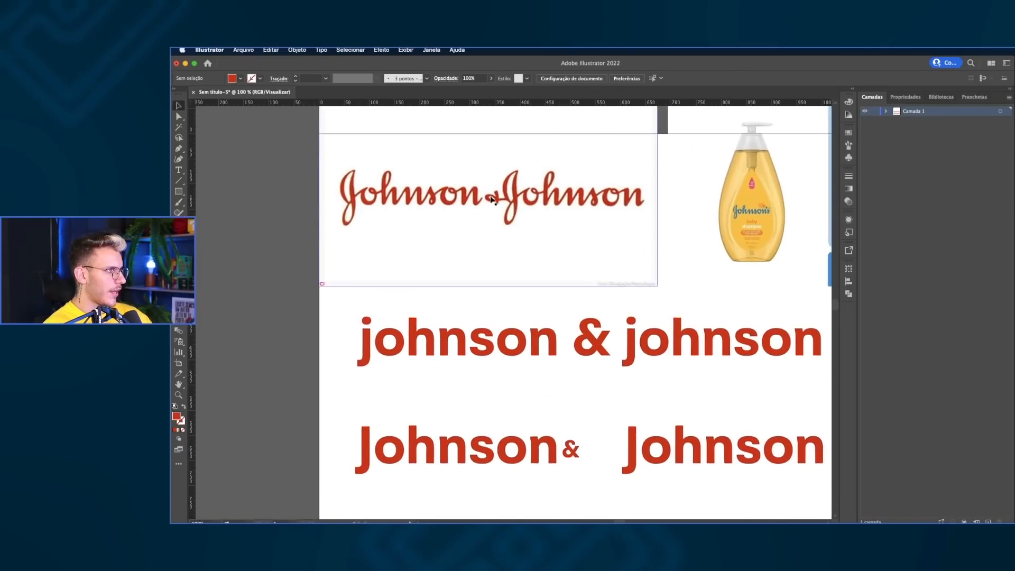
pyautogui.scroll(2, 488, 202)
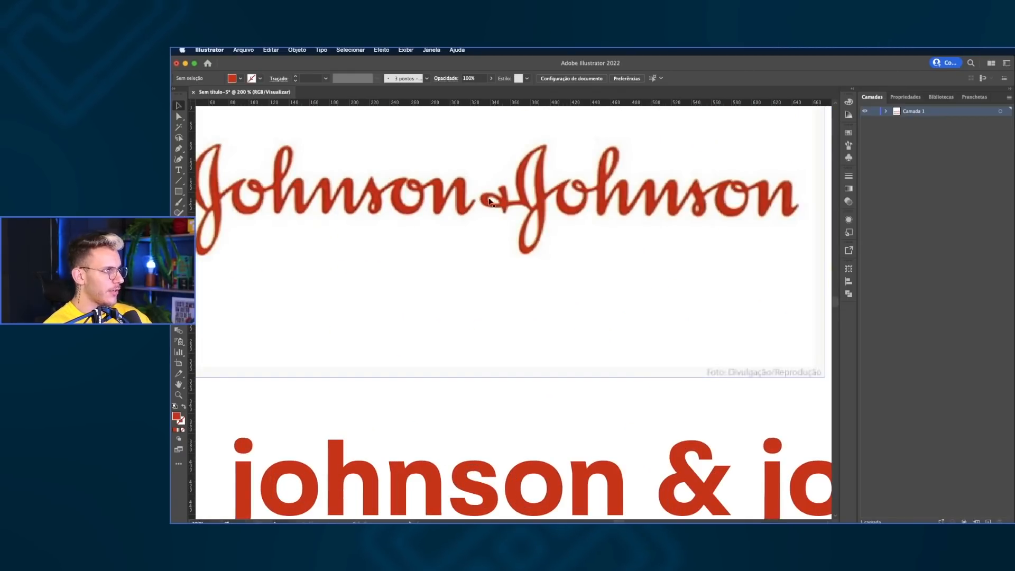
pyautogui.scroll(-2, 487, 297)
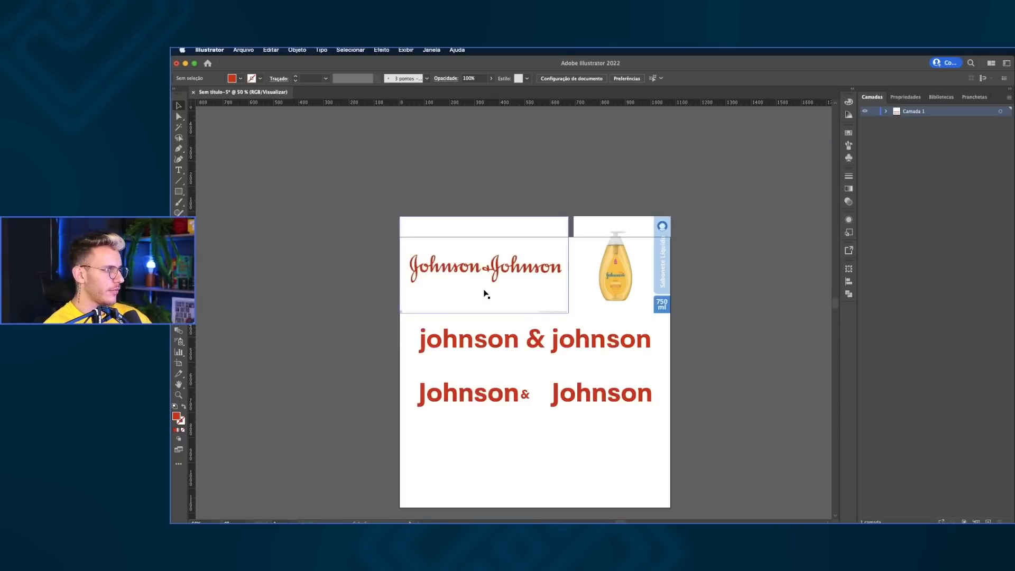
pyautogui.press('super+plus')
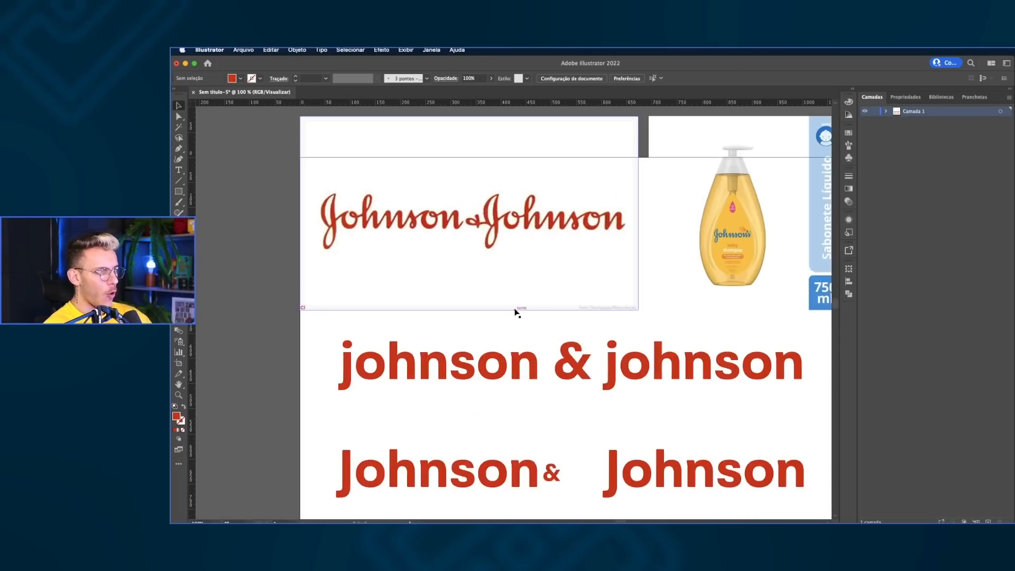
pyautogui.scroll(-1, 517, 313)
pyautogui.scroll(-2, 529, 317)
pyautogui.scroll(3, 530, 320)
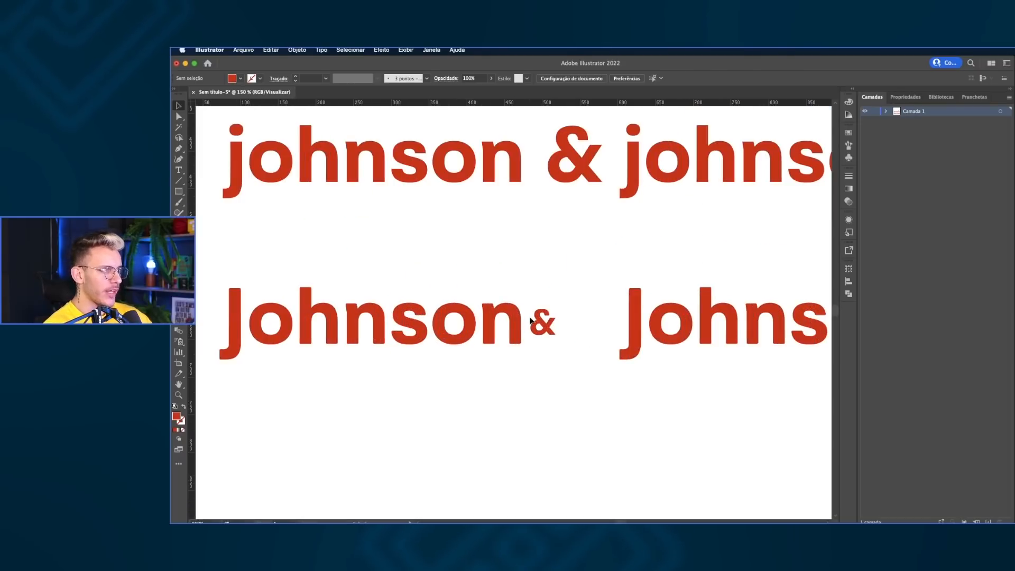
# Move the second "Johnson" horizontally until it sits close to the small ampersand.
pyautogui.moveTo(583, 323); pyautogui.dragTo(550, 277)
pyautogui.scroll(-1, 551, 276)
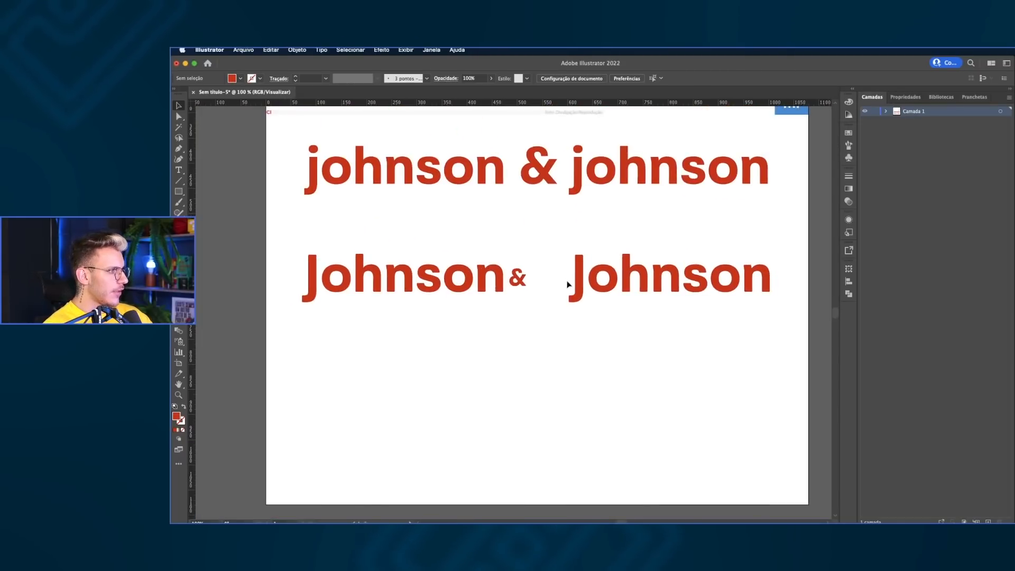
pyautogui.moveTo(806, 341); pyautogui.dragTo(806, 338)
pyautogui.moveTo(698, 281); pyautogui.dragTo(655, 278)
pyautogui.click(538, 235)
# Group the capitalised wordmark, centre it horizontally on the artboard and ungroup it again.
pyautogui.moveTo(280, 248); pyautogui.dragTo(725, 317)
pyautogui.press('super+g')
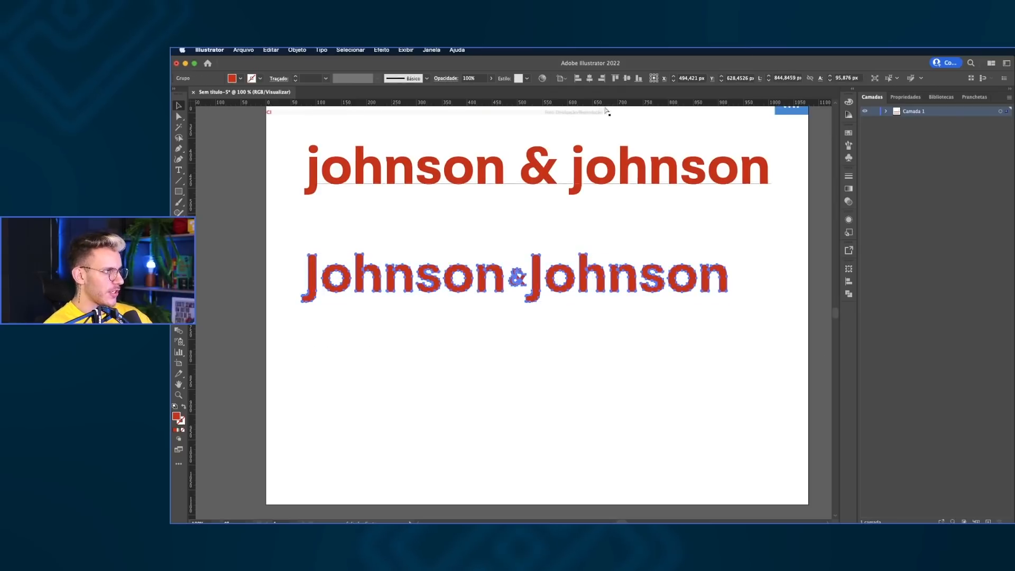
pyautogui.click(589, 78)
pyautogui.click(627, 78)
pyautogui.press('shift+super+g')
pyautogui.moveTo(617, 233); pyautogui.dragTo(646, 294)
pyautogui.click(631, 256)
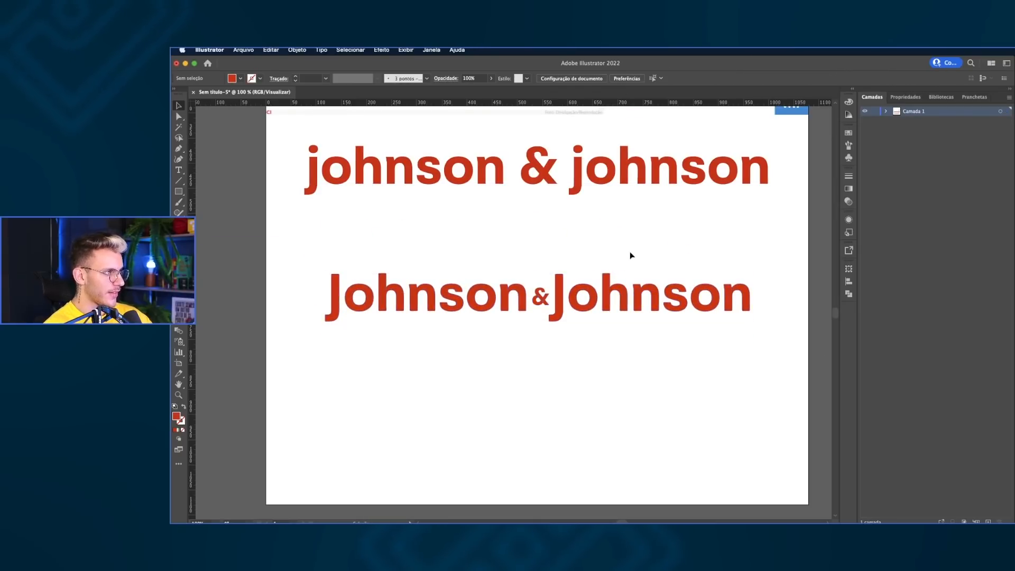
# Draw a spacing rectangle about 11 by 35 px between the first "J" and "o" and copy it between "o" and "h".
pyautogui.scroll(5, 349, 273)
pyautogui.moveTo(349, 270); pyautogui.dragTo(429, 222)
pyautogui.scroll(-1, 451, 197)
pyautogui.press('m')
pyautogui.moveTo(403, 264); pyautogui.dragTo(425, 334)
pyautogui.press('v')
pyautogui.press('shift+super+a')
pyautogui.click(414, 276)
pyautogui.hscroll(-5, 348, 244)
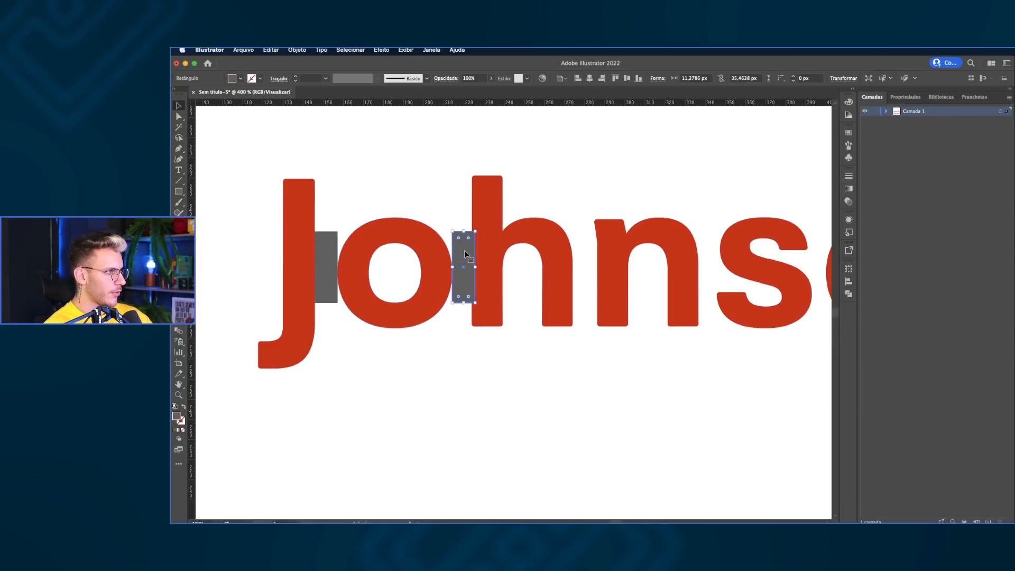
# Remove both spacing rectangles from the first "Johnson".
pyautogui.scroll(-4, 486, 215)
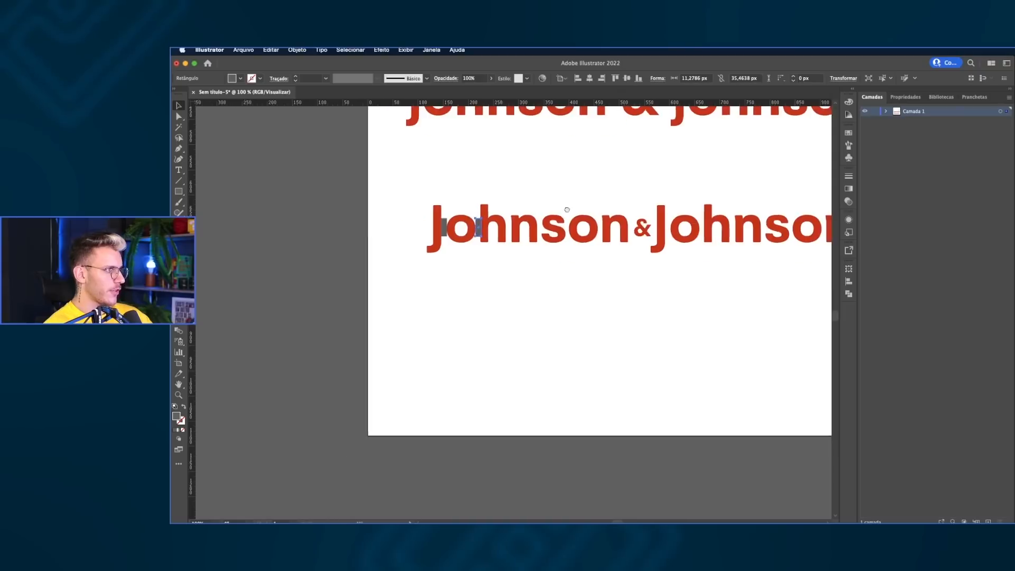
pyautogui.moveTo(568, 209); pyautogui.dragTo(491, 259)
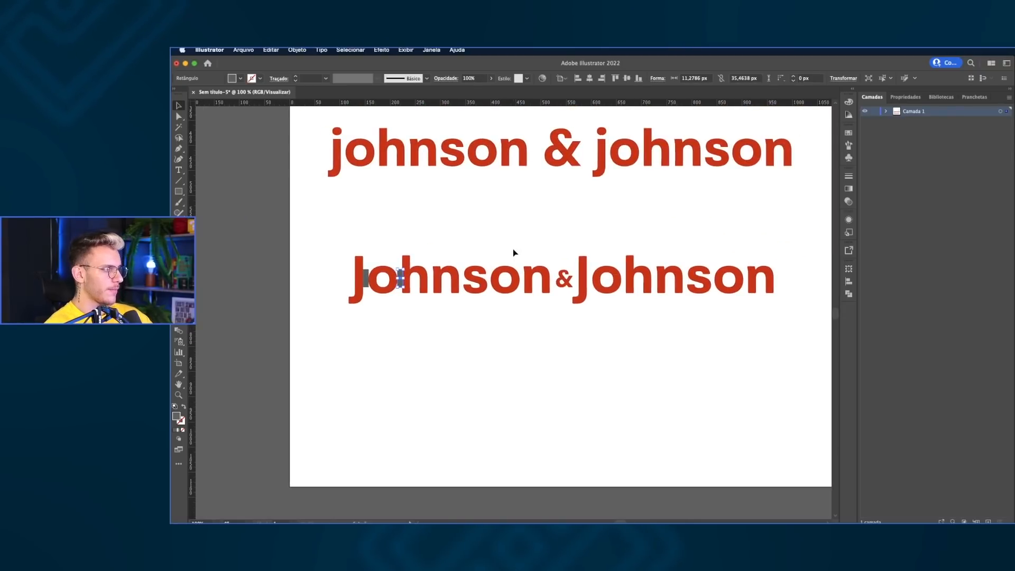
pyautogui.click(466, 241)
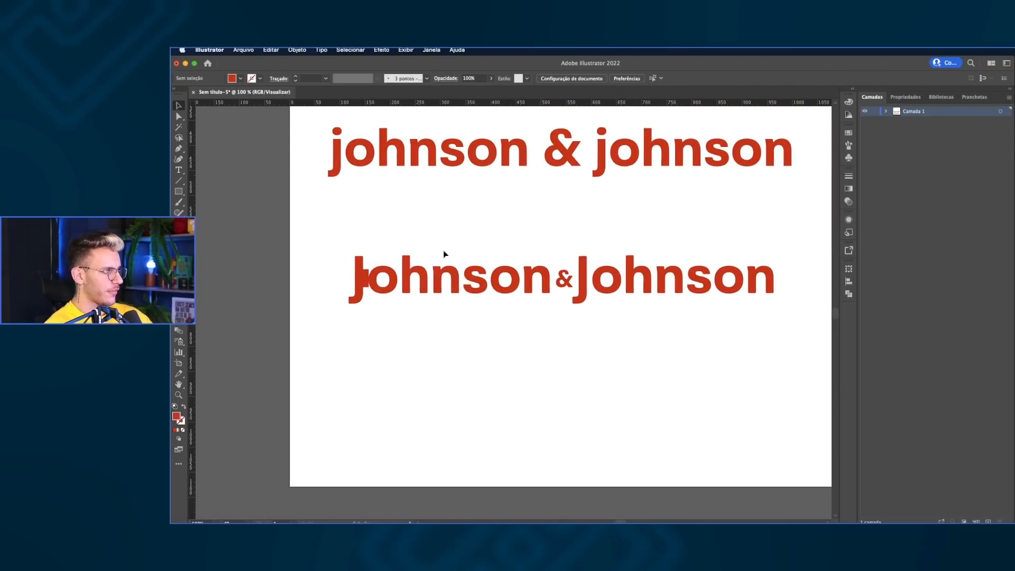
pyautogui.click(365, 279)
pyautogui.press('BackSpace')
# Nudge the first capital J slightly closer to the "o" and deselect it.
pyautogui.moveTo(424, 227); pyautogui.dragTo(407, 224)
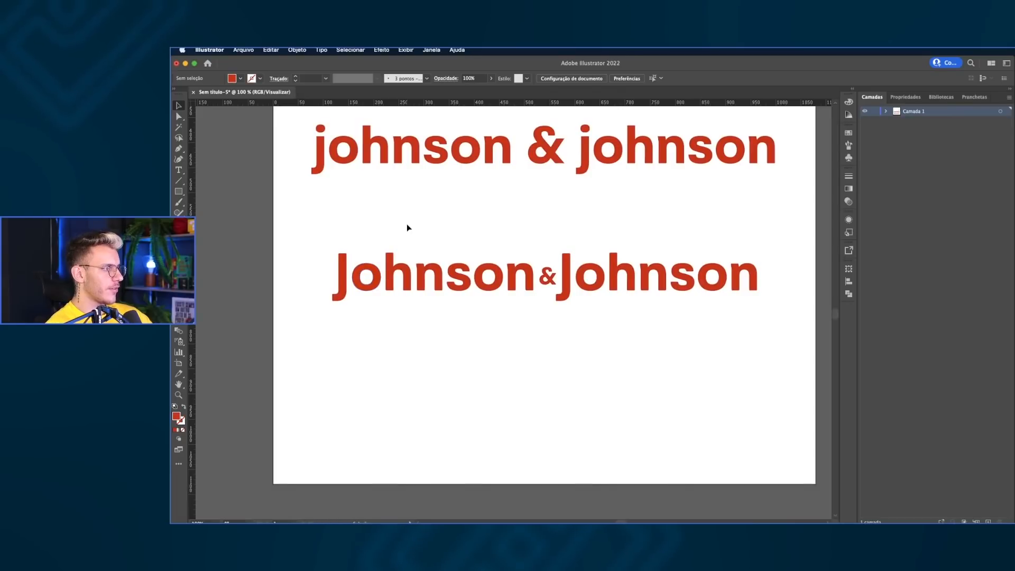
pyautogui.moveTo(516, 232); pyautogui.dragTo(449, 249)
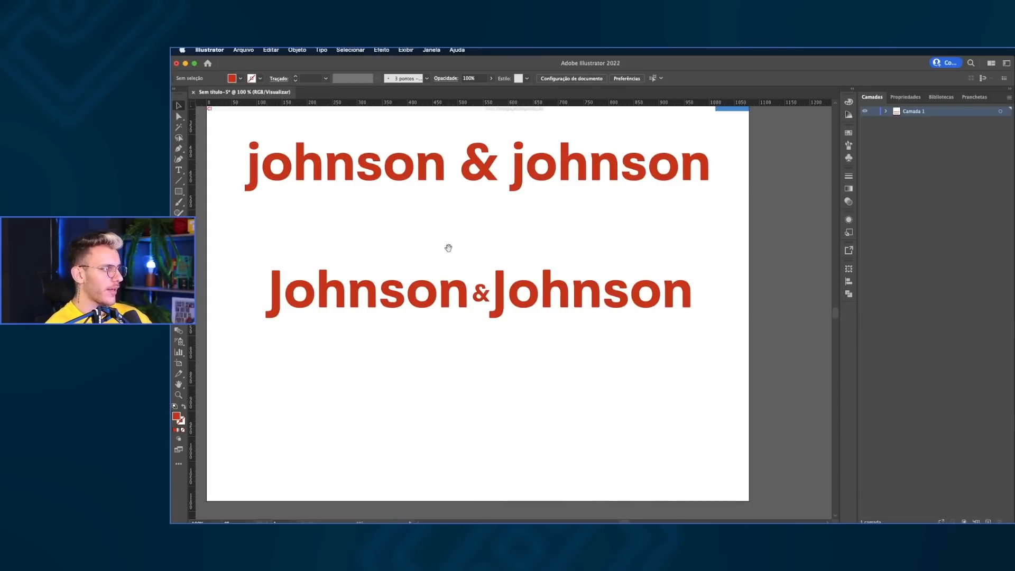
pyautogui.moveTo(449, 248); pyautogui.dragTo(519, 248)
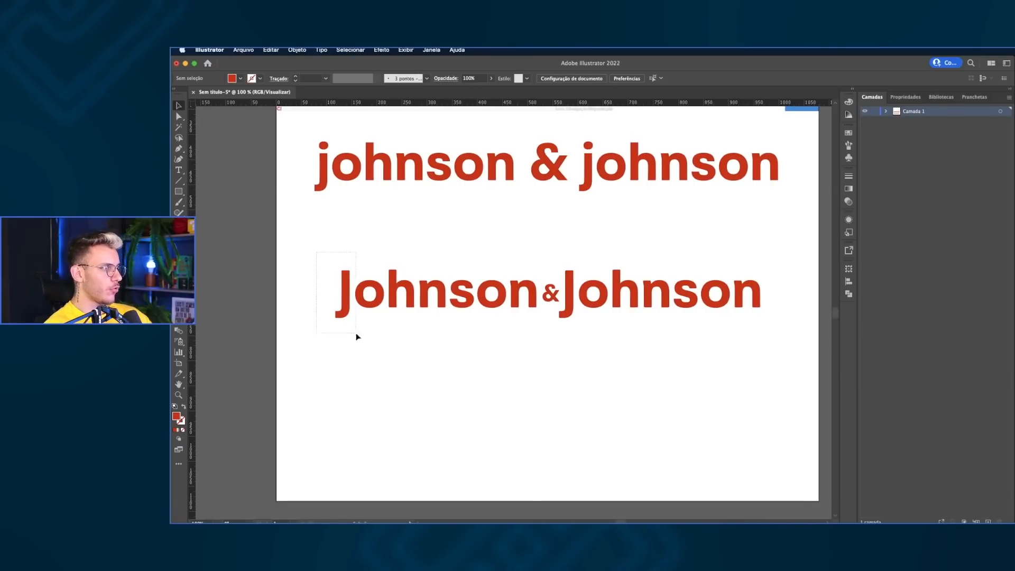
pyautogui.moveTo(415, 367); pyautogui.dragTo(486, 377)
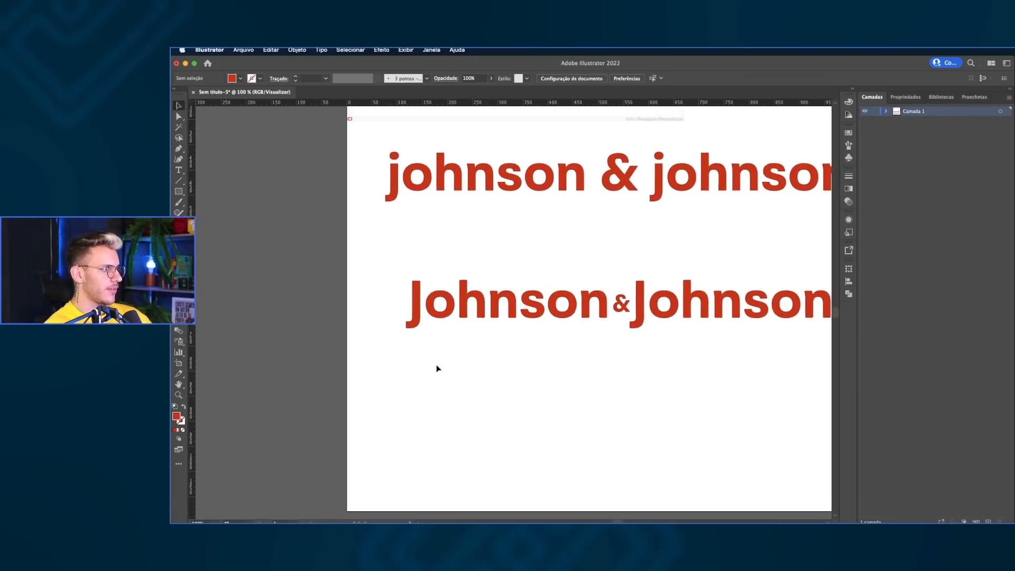
pyautogui.moveTo(622, 314); pyautogui.dragTo(561, 317)
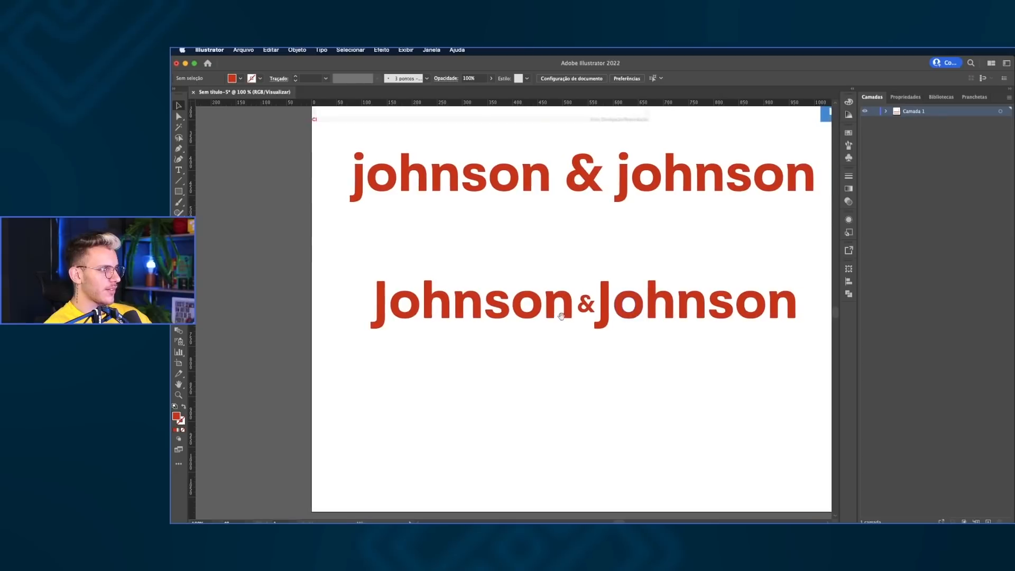
pyautogui.moveTo(396, 350); pyautogui.dragTo(400, 359)
pyautogui.press('Right')
pyautogui.press('Right')
pyautogui.click(399, 355)
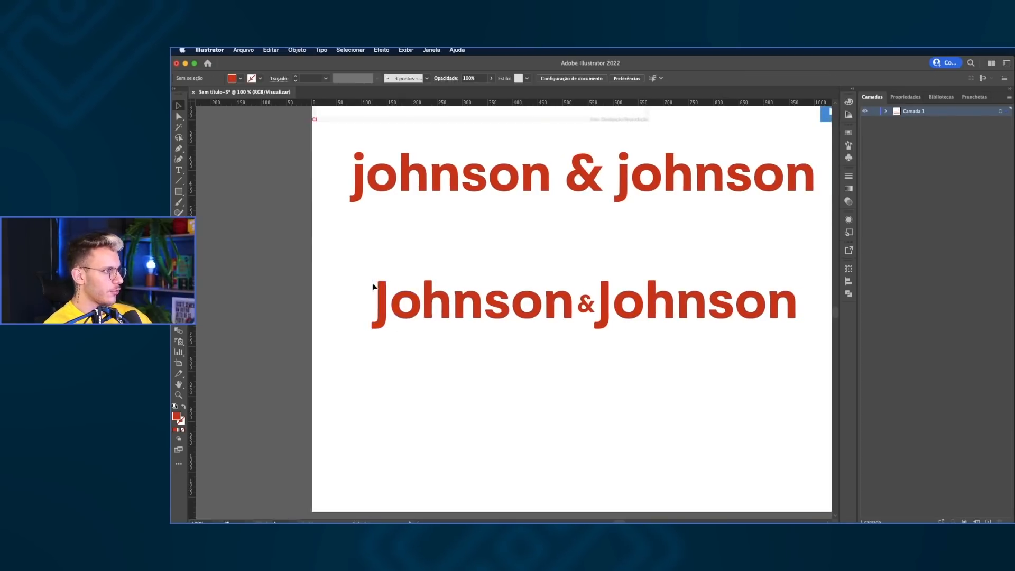
# Tighten the letter spacing of the first "Johnson" by nudging its trailing letters successively closer to the J.
pyautogui.click(385, 321)
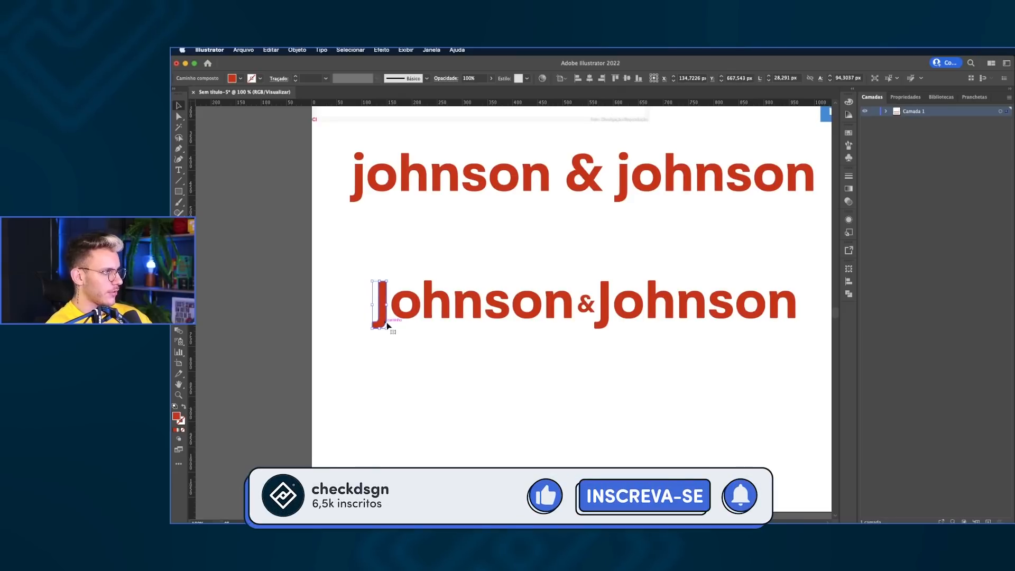
pyautogui.moveTo(454, 273); pyautogui.dragTo(550, 352)
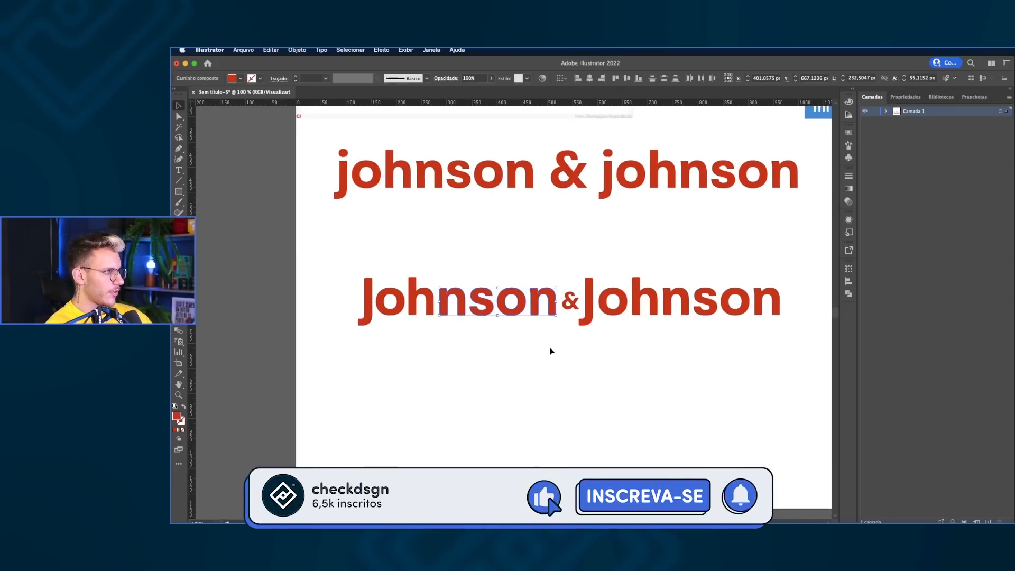
pyautogui.press('Left')
pyautogui.keyDown('shift'); pyautogui.click(459, 307); pyautogui.keyUp('shift')
pyautogui.press('Left')
pyautogui.press('Left')
pyautogui.press('Left')
pyautogui.keyDown('shift'); pyautogui.click(489, 310); pyautogui.keyUp('shift')
pyautogui.keyDown('shift'); pyautogui.click(512, 309); pyautogui.keyUp('shift')
pyautogui.press('Left')
pyautogui.press('Left')
pyautogui.press('Left')
pyautogui.click(543, 243)
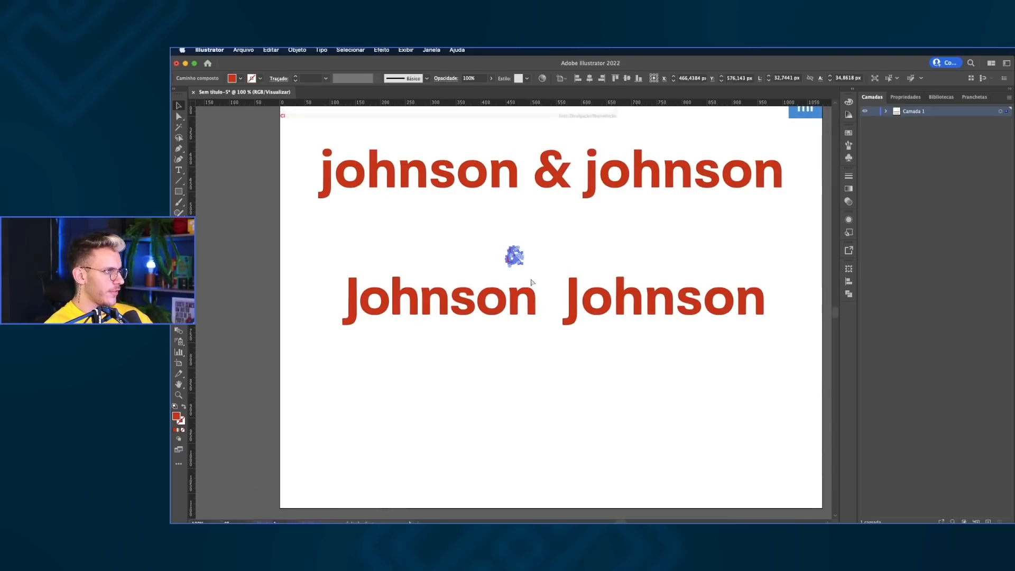
# Undo the ampersand move and place a grey duplicate of the tightened first "Johnson" over the second "Johnson".
pyautogui.press('super+z')
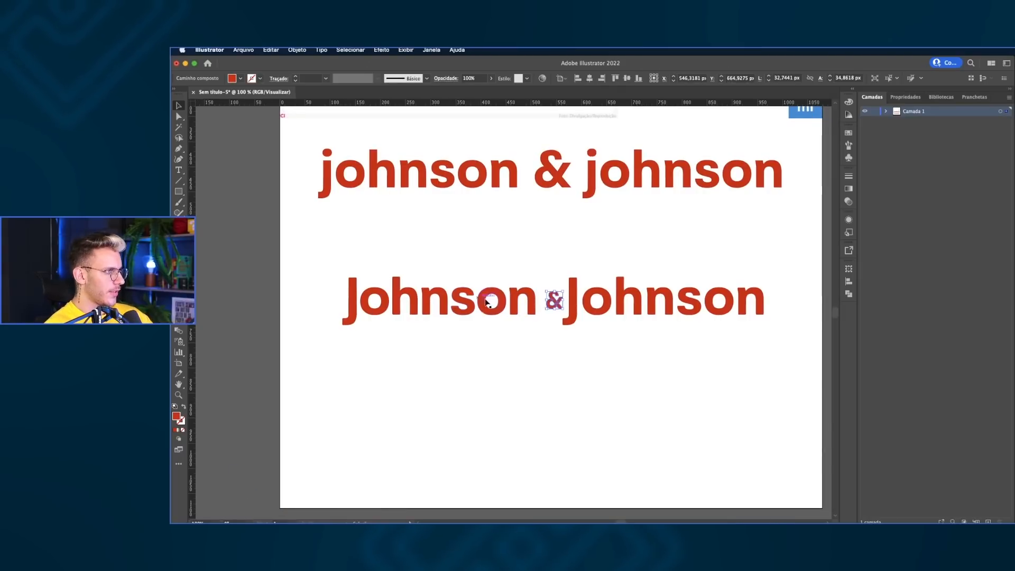
pyautogui.moveTo(524, 334); pyautogui.dragTo(534, 338)
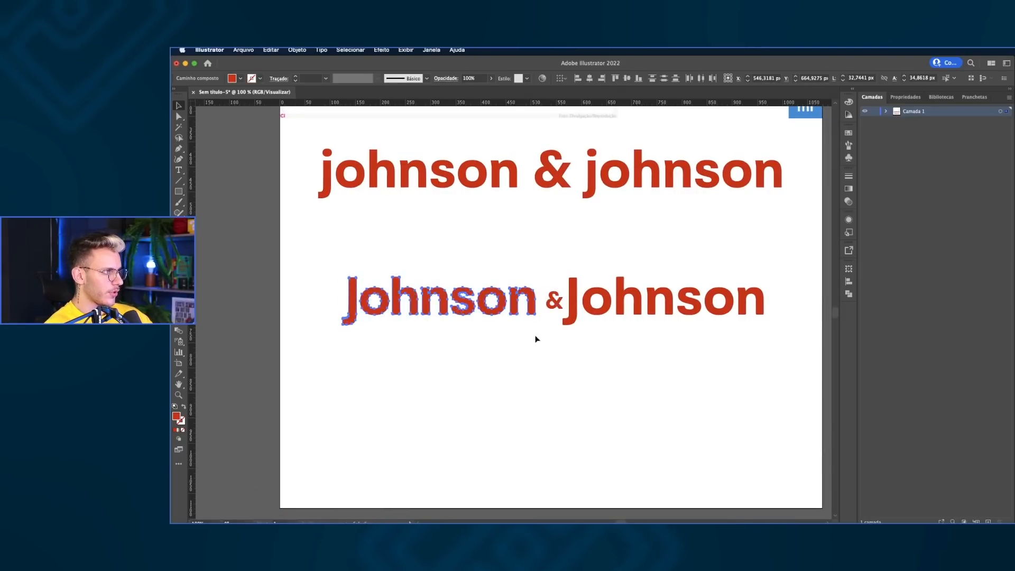
pyautogui.moveTo(414, 305); pyautogui.dragTo(633, 306)
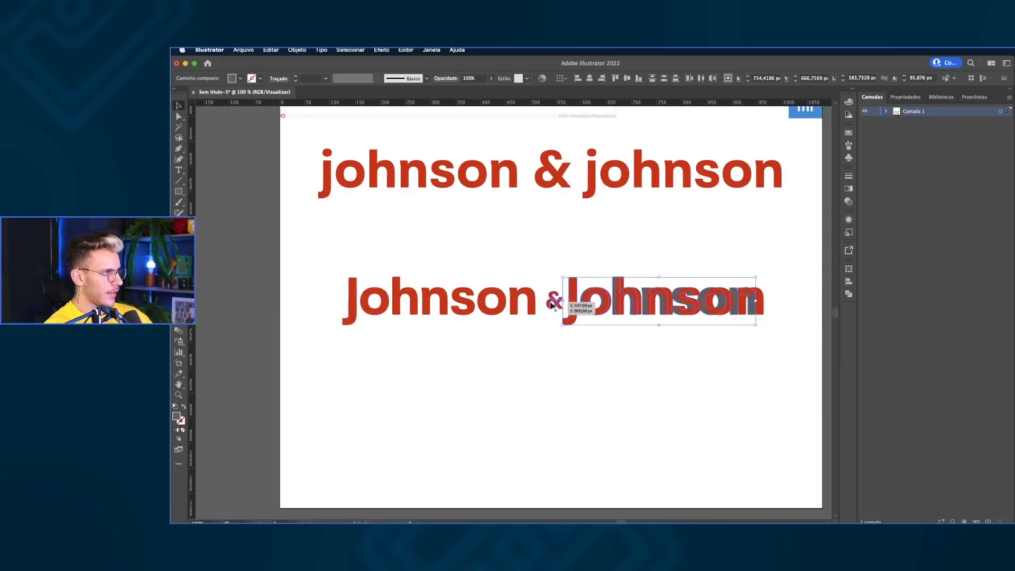
# Tighten the letter spacing of the second "Johnson" to match the grey duplicate and remove the duplicate.
pyautogui.scroll(6, 565, 299)
pyautogui.click(602, 296)
pyautogui.scroll(-3, 607, 298)
pyautogui.keyDown('shift'); pyautogui.click(712, 313); pyautogui.keyUp('shift')
pyautogui.keyDown('shift'); pyautogui.click(762, 324); pyautogui.keyUp('shift')
pyautogui.moveTo(737, 313); pyautogui.dragTo(233, 286)
pyautogui.keyDown('shift'); pyautogui.click(352, 297); pyautogui.keyUp('shift')
pyautogui.keyDown('shift'); pyautogui.click(462, 301); pyautogui.keyUp('shift')
pyautogui.keyDown('shift'); pyautogui.click(523, 302); pyautogui.keyUp('shift')
pyautogui.keyDown('shift'); pyautogui.click(621, 304); pyautogui.keyUp('shift')
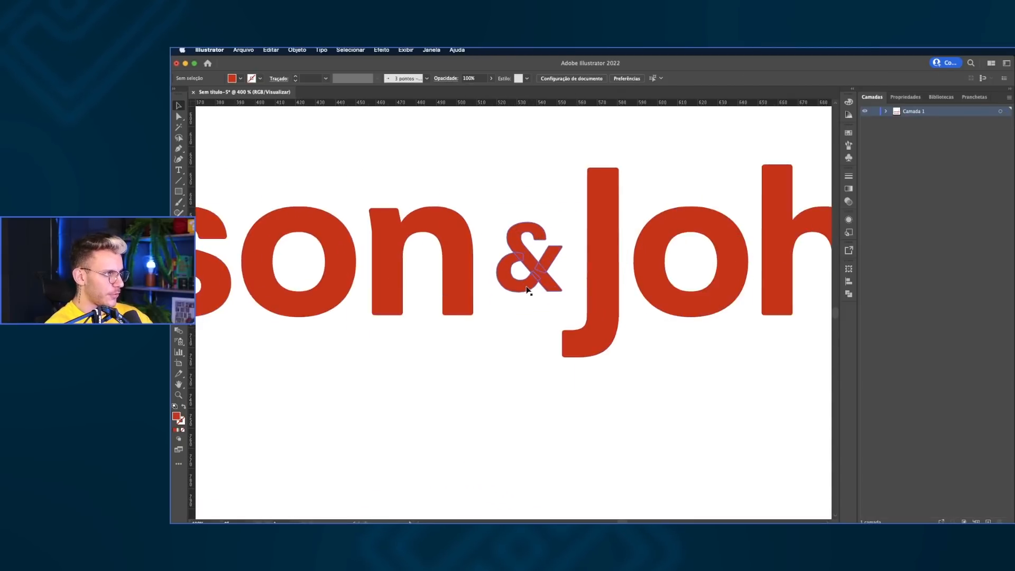
# Scale the whole wordmark down to about 172 px wide to test its legibility at small size.
pyautogui.scroll(2, 528, 290)
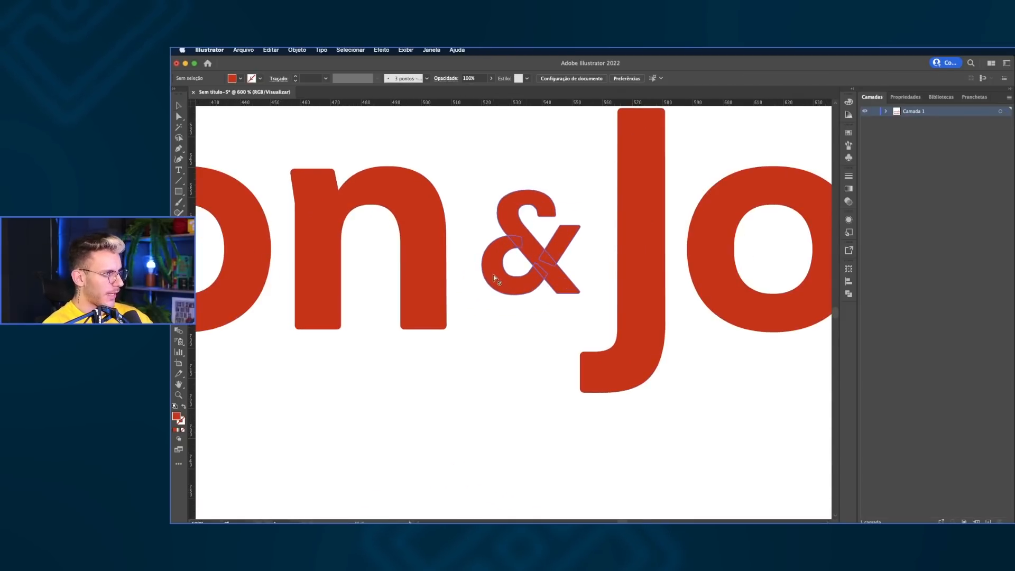
pyautogui.press('v')
pyautogui.scroll(-8, 493, 275)
pyautogui.scroll(3, 493, 275)
pyautogui.moveTo(291, 227); pyautogui.dragTo(656, 352)
pyautogui.hscroll(1, 714, 283)
pyautogui.moveTo(680, 266); pyautogui.dragTo(641, 307)
pyautogui.click(541, 275)
pyautogui.moveTo(471, 267); pyautogui.dragTo(687, 335)
pyautogui.click(694, 336)
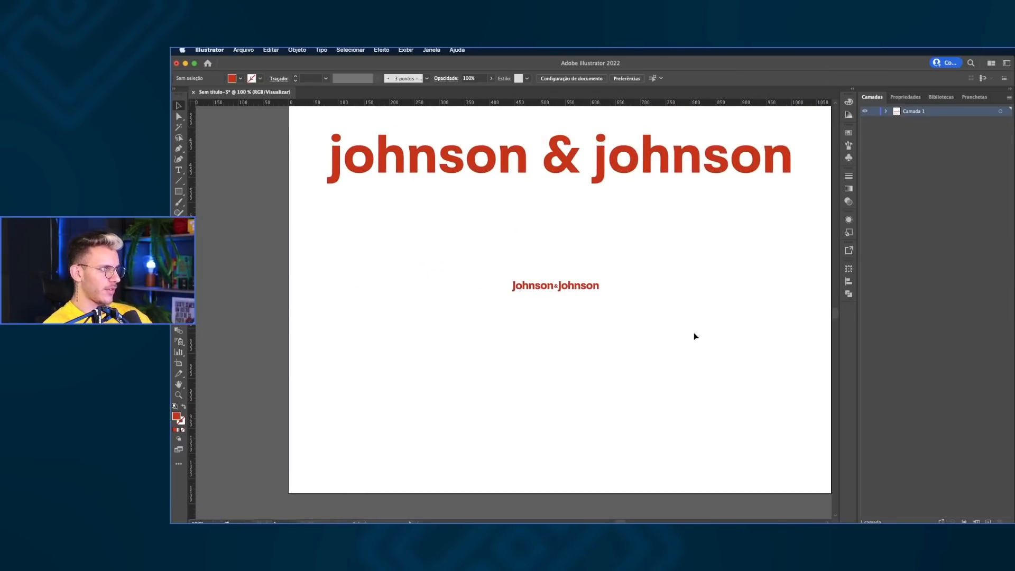
# Shrink the wordmark further, proportionally about its centre, and deselect it.
pyautogui.click(590, 287)
pyautogui.moveTo(601, 280); pyautogui.dragTo(593, 283)
pyautogui.click(615, 284)
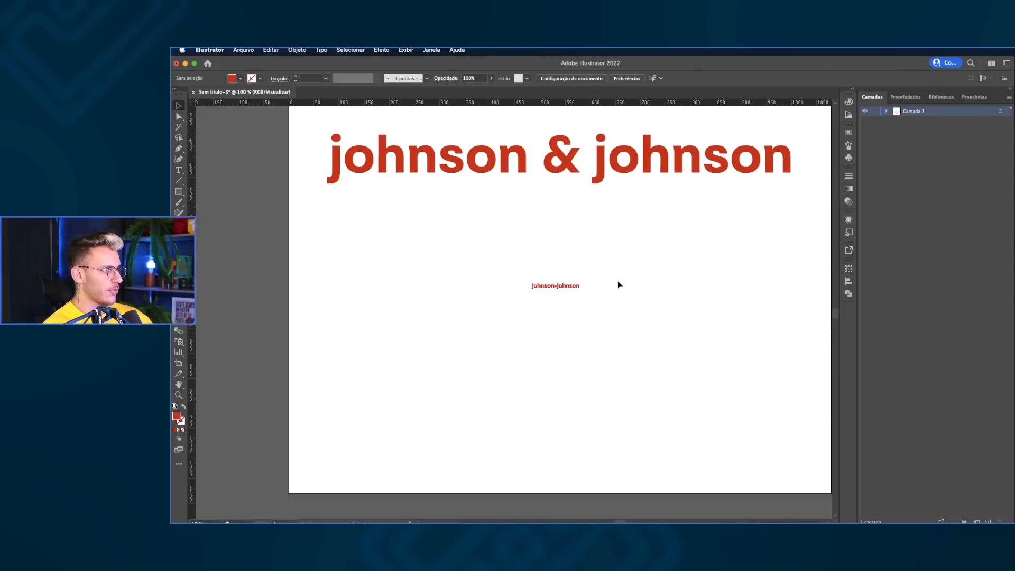
pyautogui.click(557, 293)
pyautogui.click(673, 286)
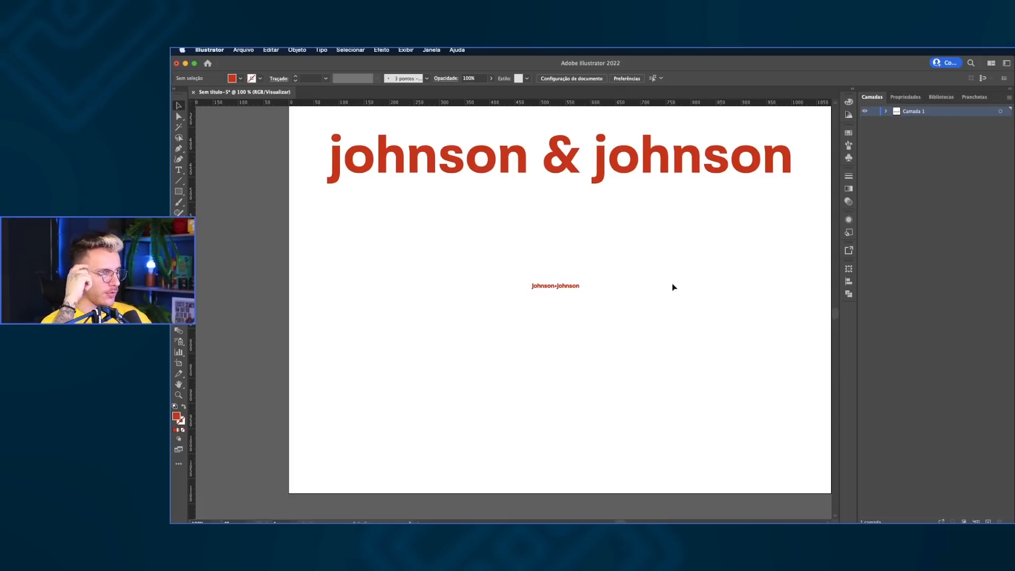
# Undo both size reductions of the wordmark and deselect it.
pyautogui.press('super+v')
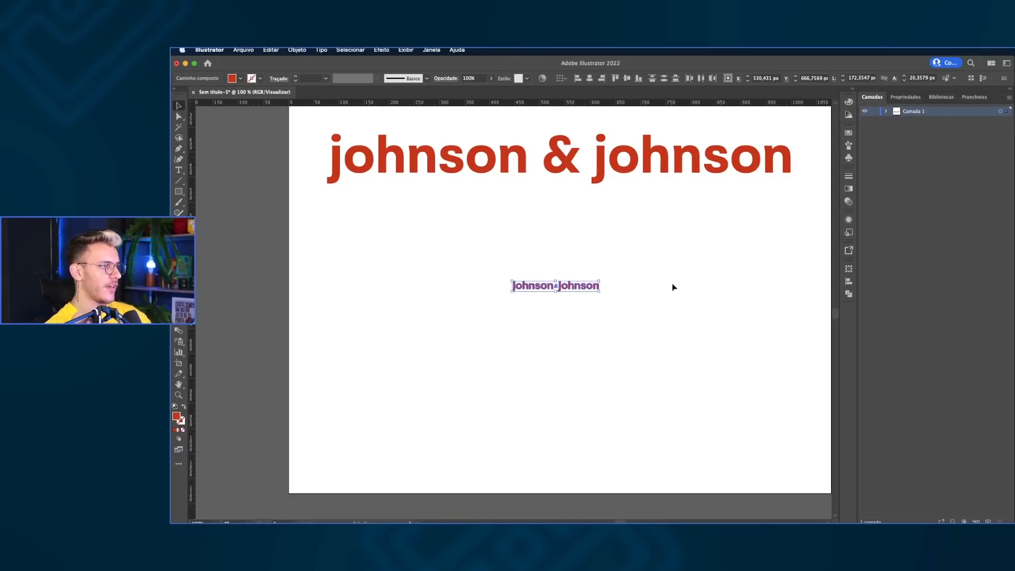
pyautogui.click(673, 284)
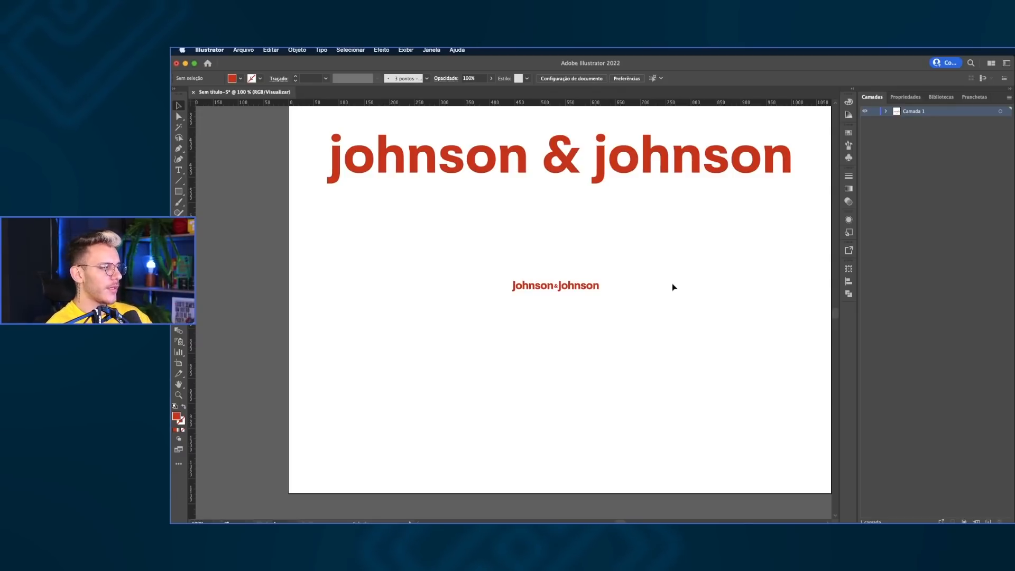
pyautogui.press('super+z')
pyautogui.press('super+shift+a')
# Draw a spacing rectangle of about 11.6 × 24.7 px between the first "Johnson" and the ampersand, and copy it against the second J.
pyautogui.hscroll(1, 560, 274)
pyautogui.scroll(3, 560, 274)
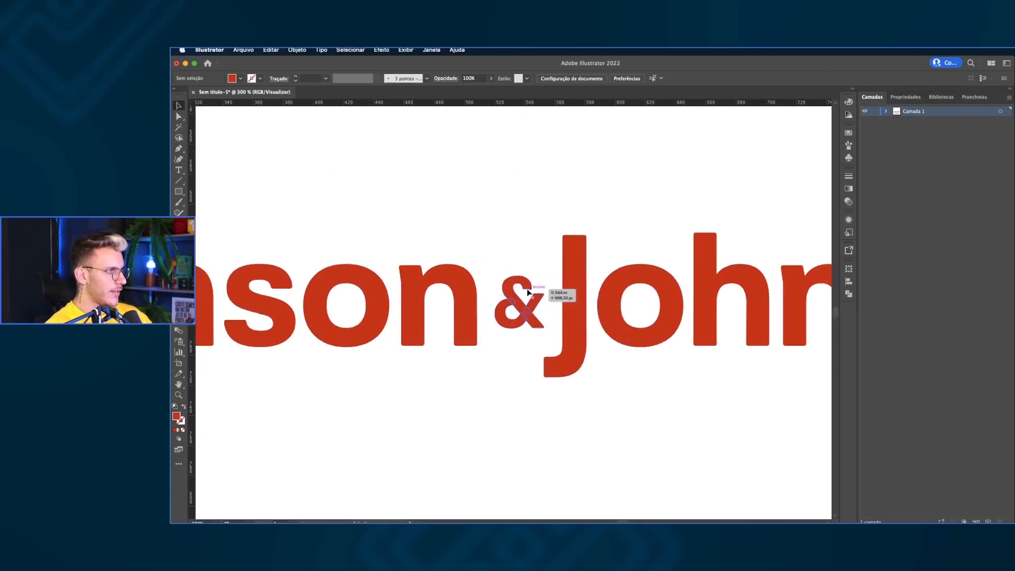
pyautogui.scroll(3, 528, 293)
pyautogui.press('m')
pyautogui.moveTo(426, 286); pyautogui.dragTo(464, 363)
pyautogui.moveTo(441, 323); pyautogui.dragTo(584, 336)
# Nudge the ampersand to even out the gaps beside it and delete both spacing rectangles.
pyautogui.click(529, 319)
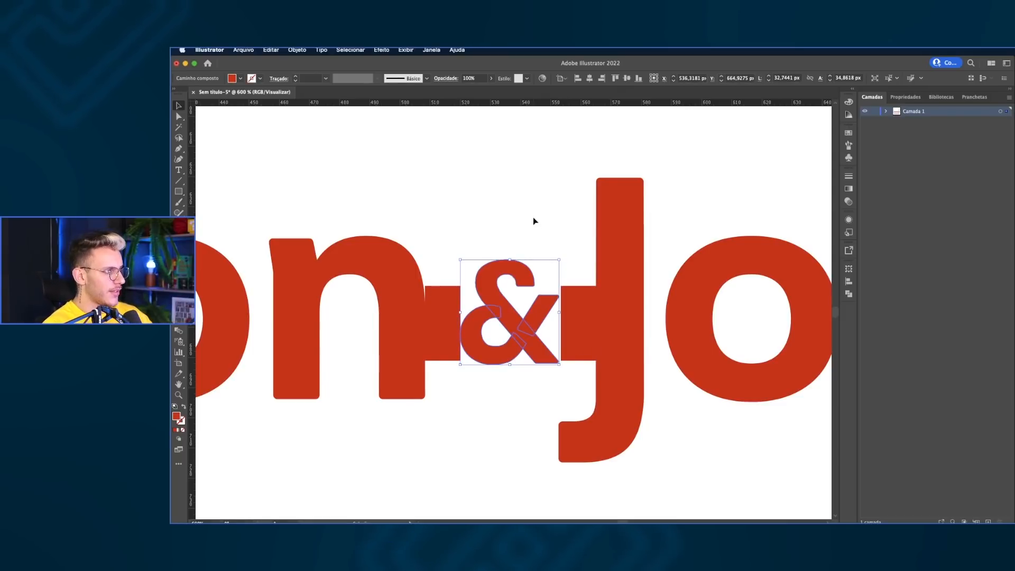
pyautogui.scroll(4, 520, 318)
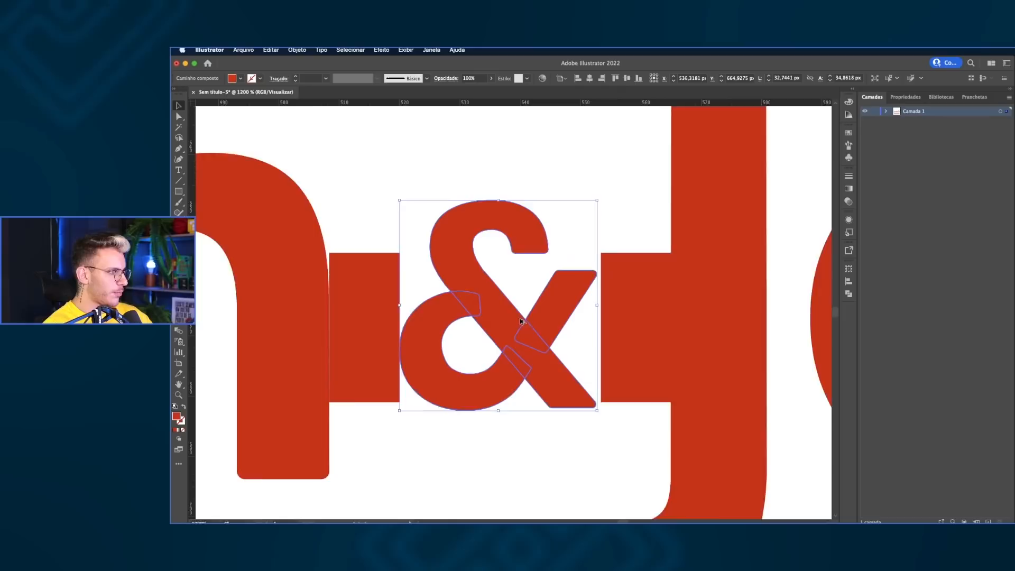
pyautogui.moveTo(545, 310); pyautogui.dragTo(547, 309)
pyautogui.scroll(-5, 321, 290)
pyautogui.click(297, 298)
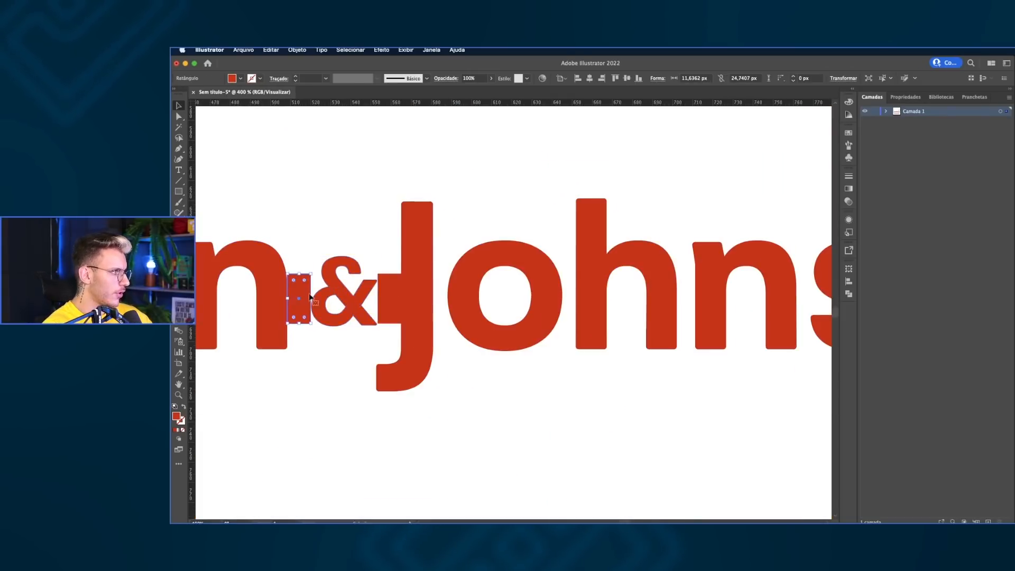
pyautogui.press('Delete')
pyautogui.scroll(-5, 392, 297)
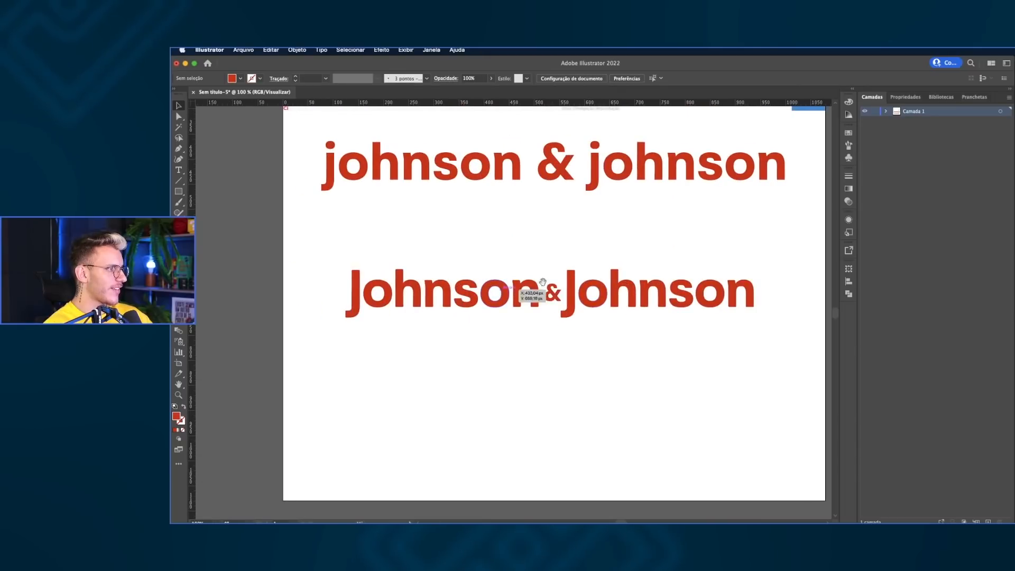
# Examine the overall balance of the new wordmark next to the original logo and around the ampersand.
pyautogui.moveTo(302, 251); pyautogui.dragTo(791, 392)
pyautogui.scroll(3, 653, 317)
pyautogui.scroll(-3, 656, 328)
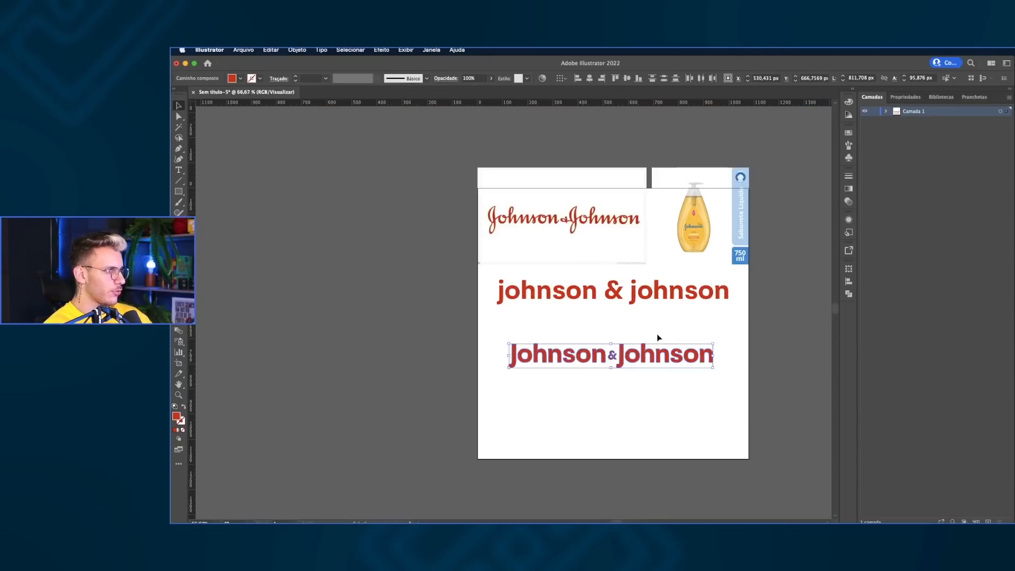
pyautogui.hscroll(1, 634, 326)
pyautogui.scroll(4, 532, 220)
pyautogui.scroll(-3, 483, 227)
pyautogui.click(691, 354)
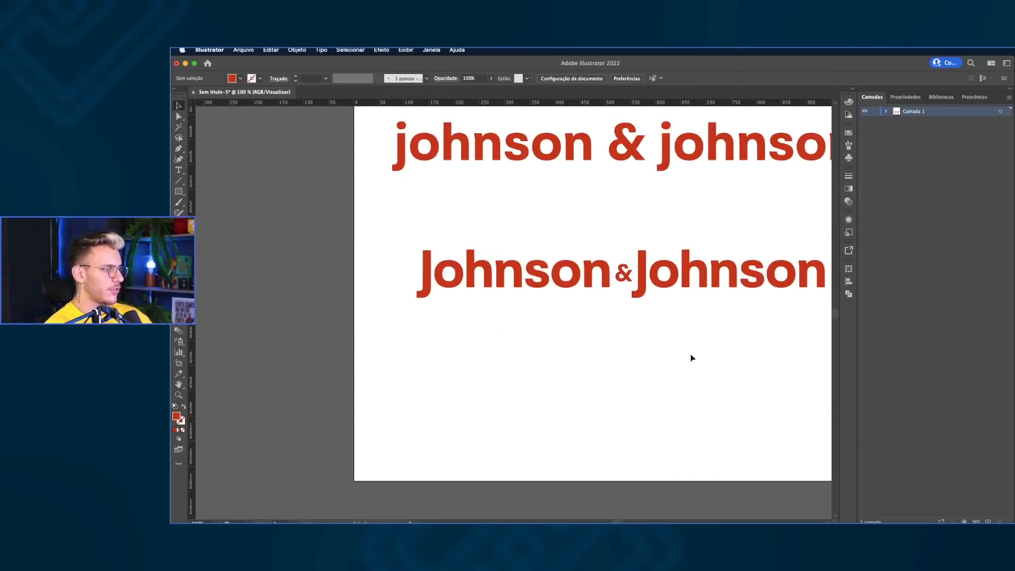
pyautogui.hscroll(3, 635, 360)
pyautogui.hscroll(-1, 529, 296)
pyautogui.scroll(3, 506, 265)
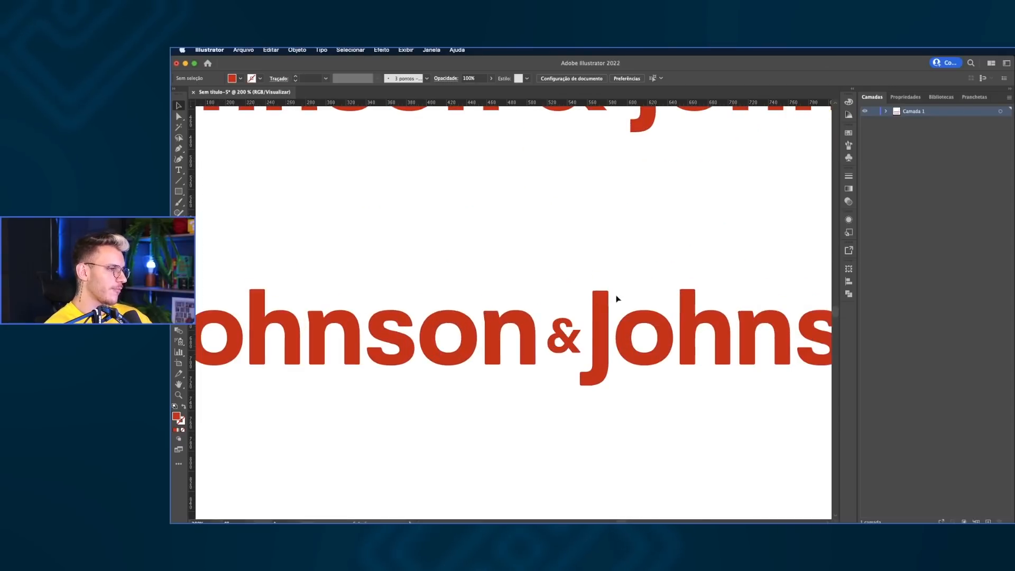
# Try to raise the top edge of the second capital J towards the height of the neighbouring "h".
pyautogui.scroll(4, 616, 298)
pyautogui.hscroll(1, 424, 265)
pyautogui.click(391, 278)
pyautogui.press('a')
pyautogui.moveTo(356, 232); pyautogui.dragTo(448, 286)
pyautogui.click(408, 224)
pyautogui.press('v')
pyautogui.scroll(4, 417, 270)
pyautogui.scroll(-7, 418, 273)
pyautogui.moveTo(418, 276); pyautogui.dragTo(577, 277)
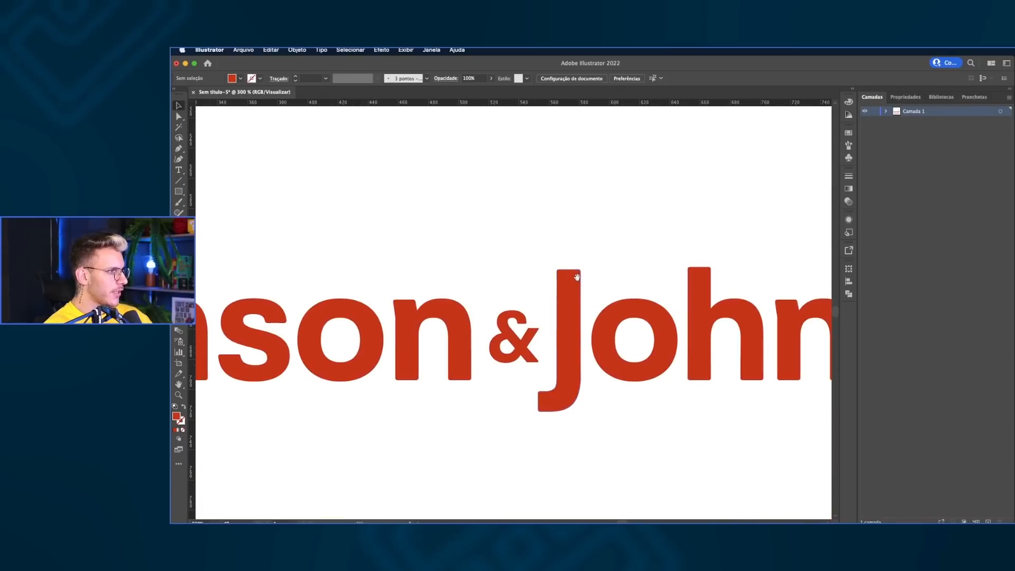
pyautogui.scroll(-3, 623, 249)
pyautogui.press('a')
pyautogui.scroll(3, 327, 265)
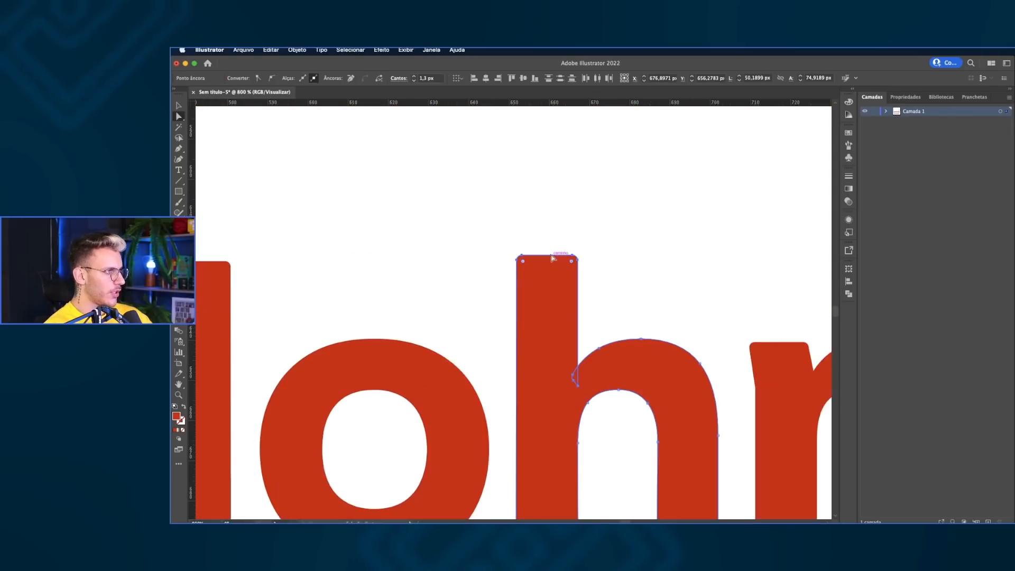
pyautogui.moveTo(556, 257); pyautogui.dragTo(640, 250)
pyautogui.moveTo(345, 281); pyautogui.dragTo(220, 249)
pyautogui.moveTo(287, 255); pyautogui.dragTo(319, 249)
pyautogui.press('super+z')
# Draw a rounded rectangular dot of about 15.9 × 10.5 px above the second J and copy it above the first J.
pyautogui.click(180, 195)
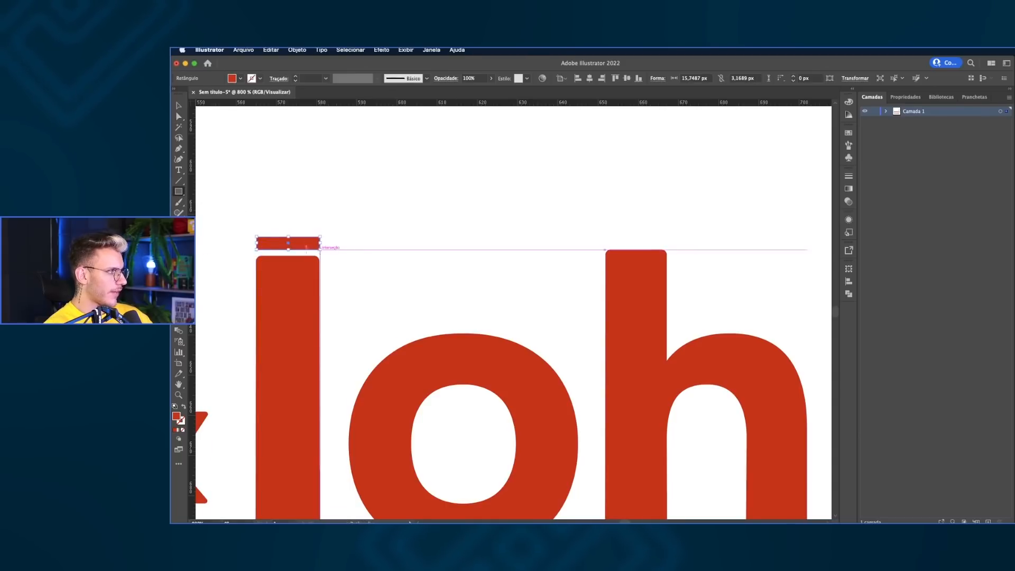
pyautogui.scroll(5, 319, 249)
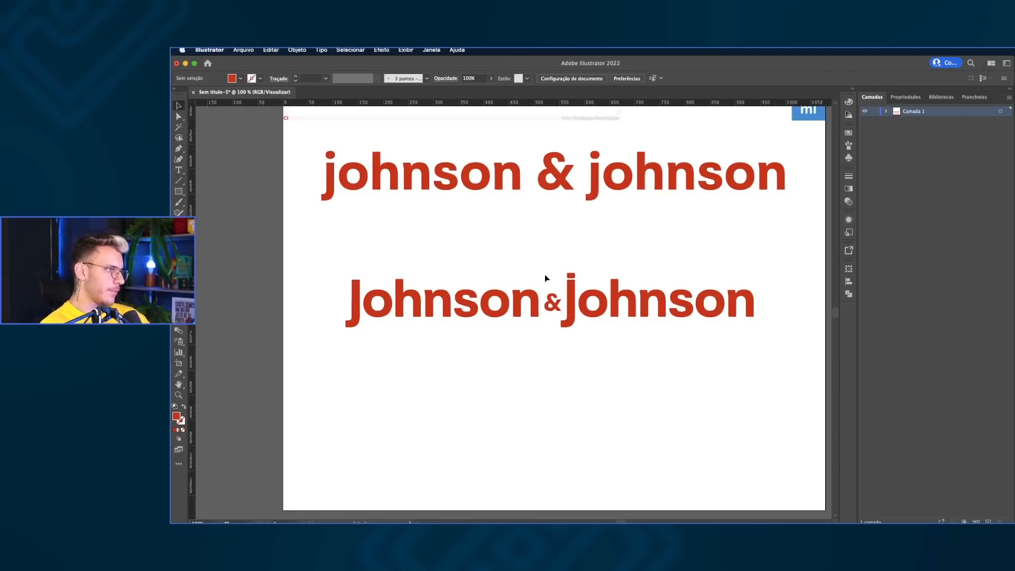
pyautogui.moveTo(573, 274); pyautogui.dragTo(355, 276)
pyautogui.click(384, 257)
# Delete the rectangular dots above both capital Js.
pyautogui.scroll(-1, 384, 257)
pyautogui.moveTo(423, 257); pyautogui.dragTo(468, 265)
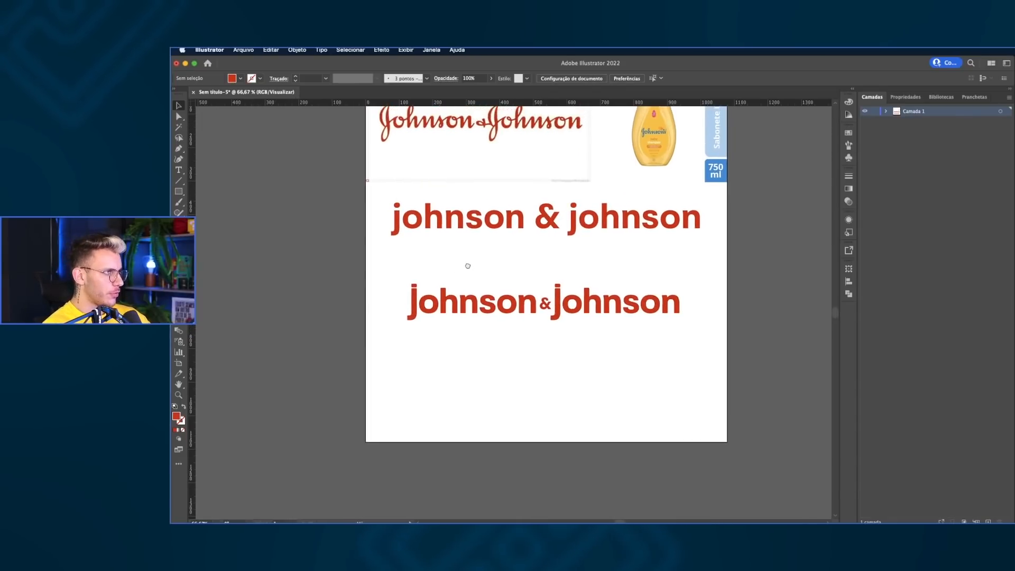
pyautogui.moveTo(593, 277); pyautogui.dragTo(563, 286)
pyautogui.moveTo(397, 286); pyautogui.dragTo(398, 286)
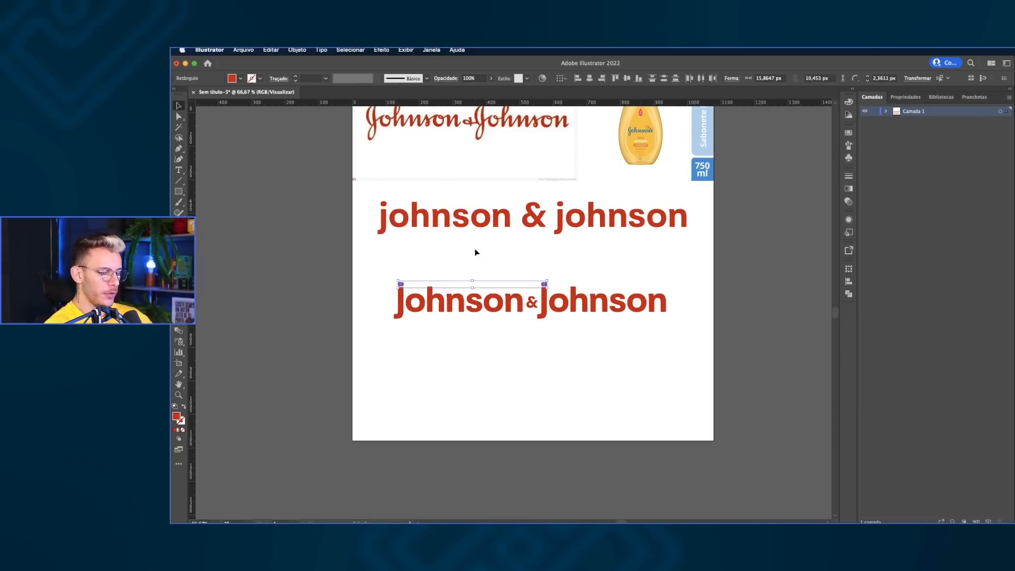
pyautogui.click(476, 252)
pyautogui.moveTo(523, 269); pyautogui.dragTo(504, 292)
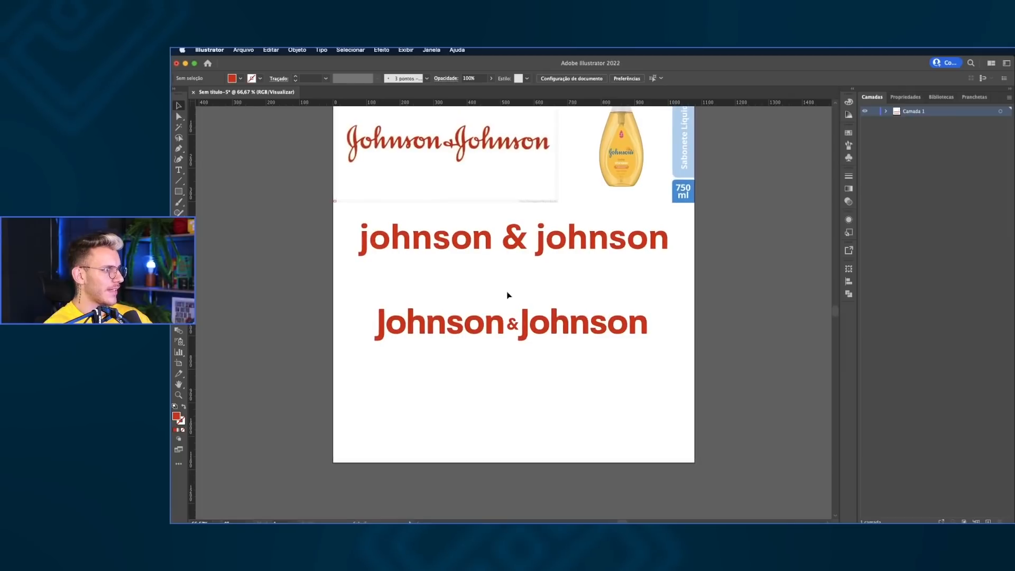
# Extend the stems of the capital Js slightly upward by moving their top anchor points.
pyautogui.scroll(5, 507, 295)
pyautogui.moveTo(609, 347); pyautogui.dragTo(536, 276)
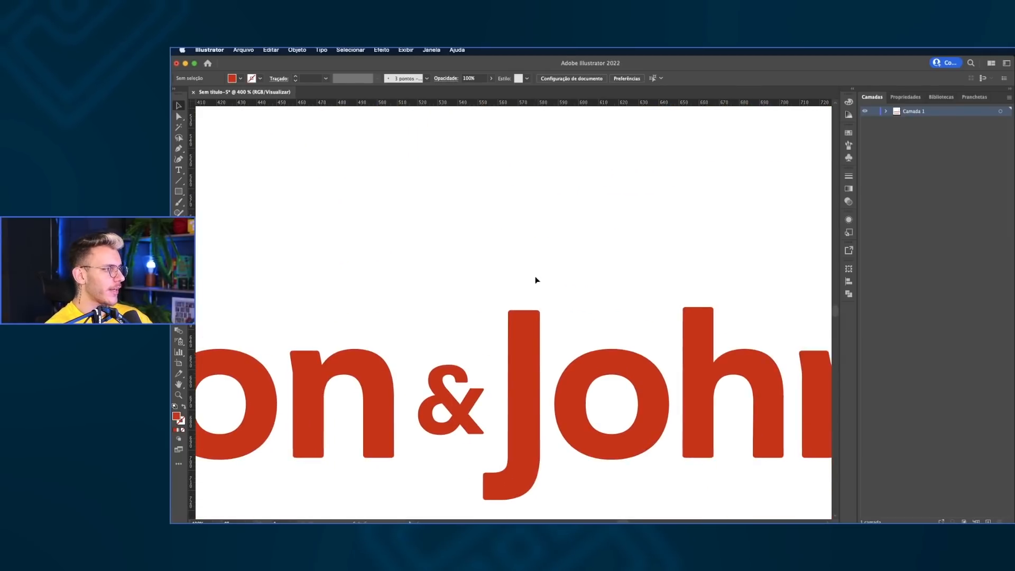
pyautogui.click(531, 317)
pyautogui.scroll(2, 555, 312)
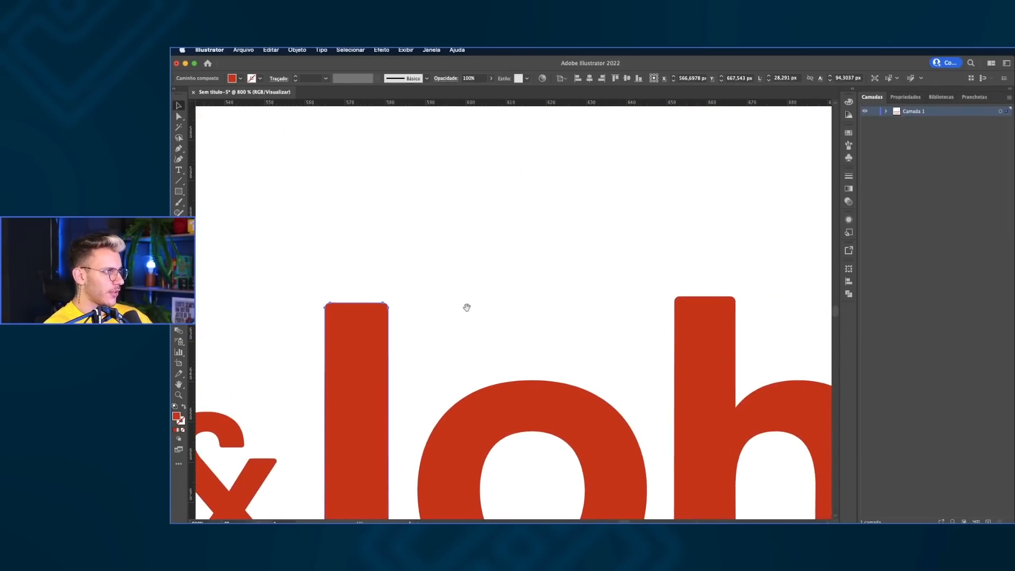
pyautogui.moveTo(376, 303); pyautogui.dragTo(376, 302)
pyautogui.click(305, 289)
pyautogui.press('super+z')
pyautogui.press('a')
pyautogui.moveTo(310, 281); pyautogui.dragTo(645, 263)
pyautogui.click(384, 266)
pyautogui.scroll(-4, 382, 265)
pyautogui.moveTo(402, 267); pyautogui.dragTo(618, 265)
pyautogui.scroll(3, 399, 269)
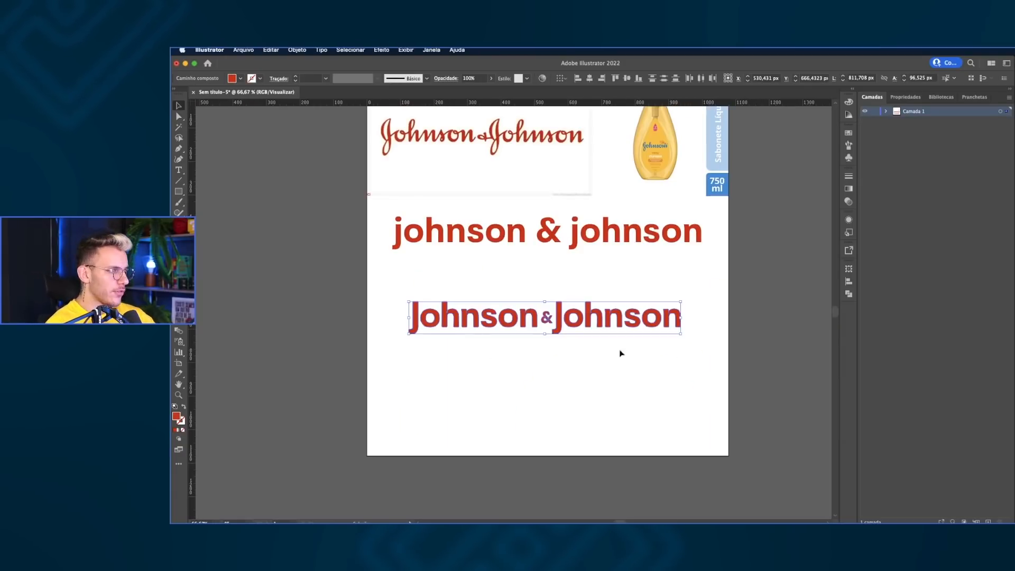
# Add a second 1080 × 1080 px artboard and centre a copy of the wordmark, about 695 px wide, on its own new layer.
pyautogui.click(178, 363)
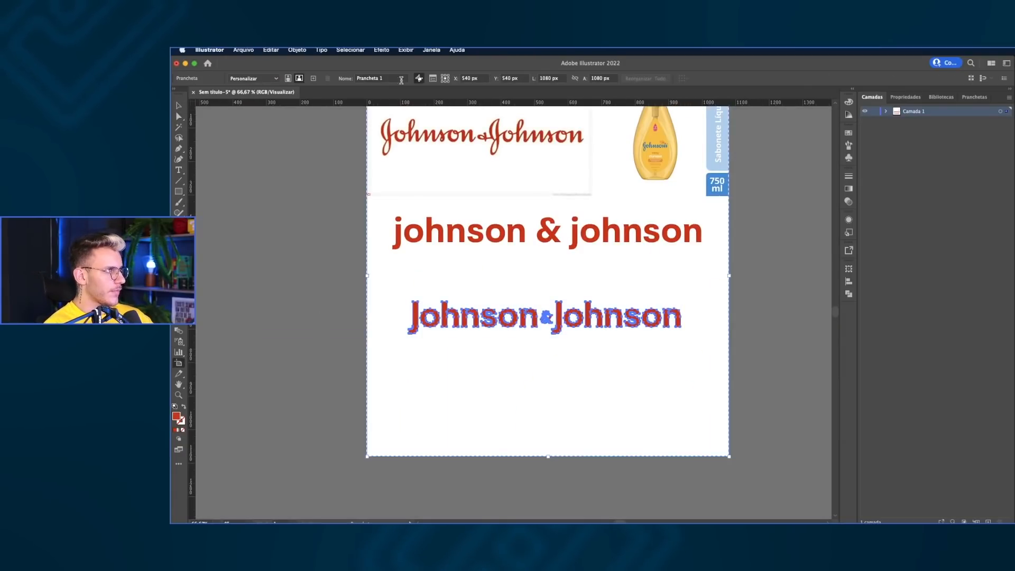
pyautogui.click(313, 78)
pyautogui.scroll(-1, 486, 227)
pyautogui.hscroll(-3, 569, 262)
pyautogui.click(507, 336)
pyautogui.press('v')
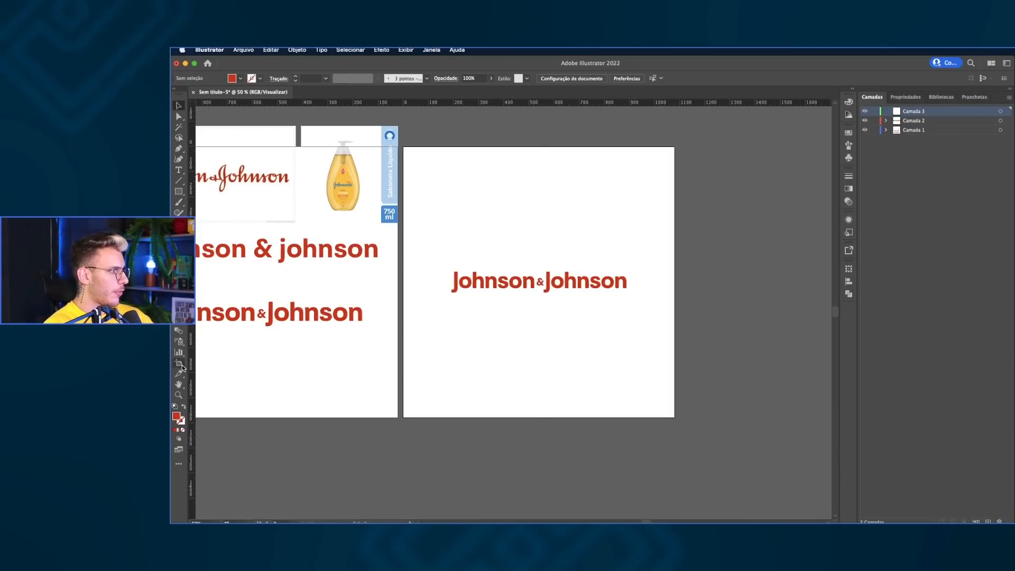
# Add a third 1080 × 1080 px artboard beside the second one.
pyautogui.click(181, 365)
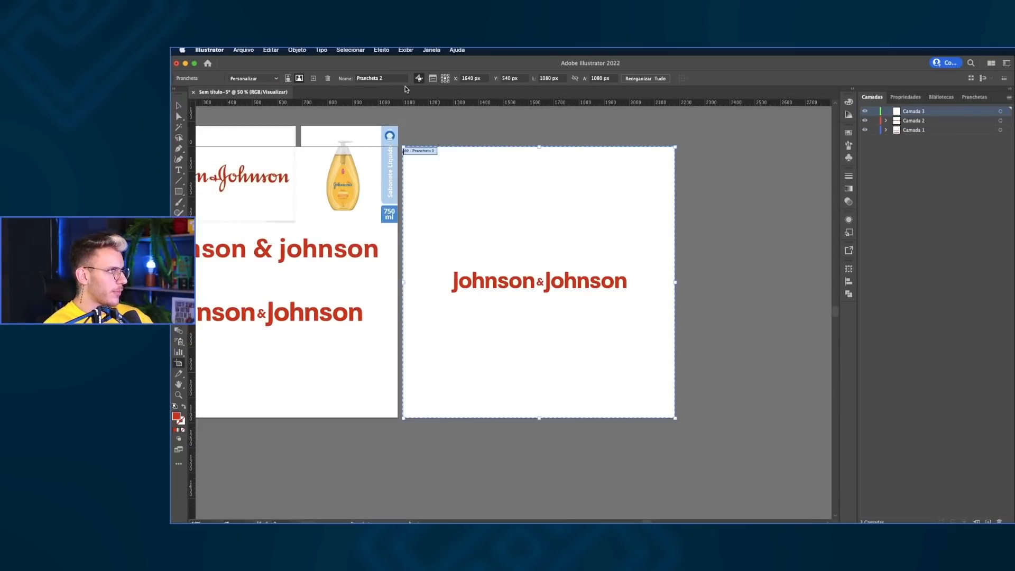
pyautogui.click(314, 79)
pyautogui.moveTo(452, 227); pyautogui.dragTo(617, 188)
# Copy the wordmark from the second artboard and paste it in place on the third artboard, on the topmost layer.
pyautogui.press('v')
pyautogui.moveTo(290, 240); pyautogui.dragTo(480, 319)
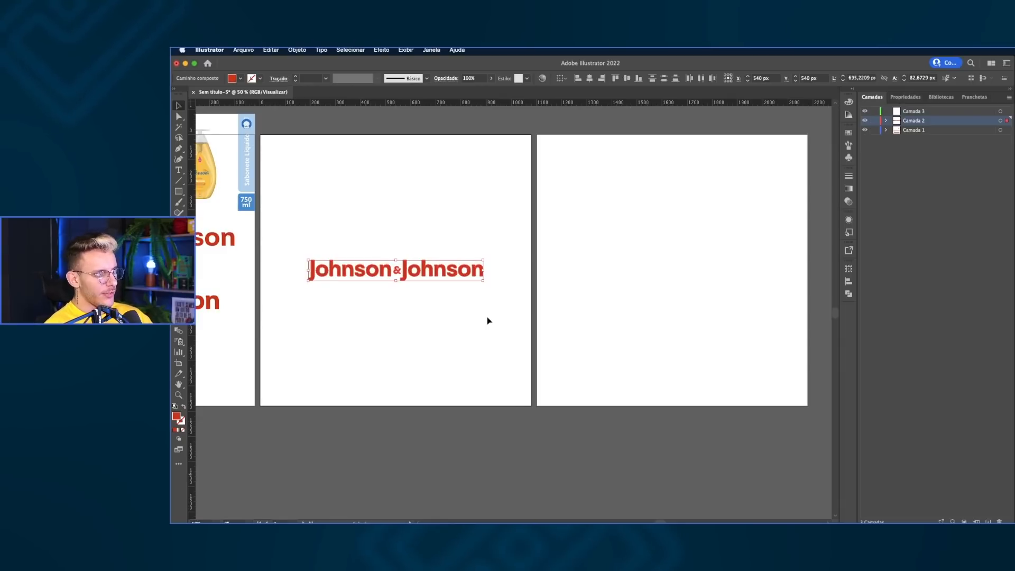
pyautogui.press('super+c')
pyautogui.click(925, 112)
pyautogui.click(728, 246)
pyautogui.press('super+f')
pyautogui.click(697, 224)
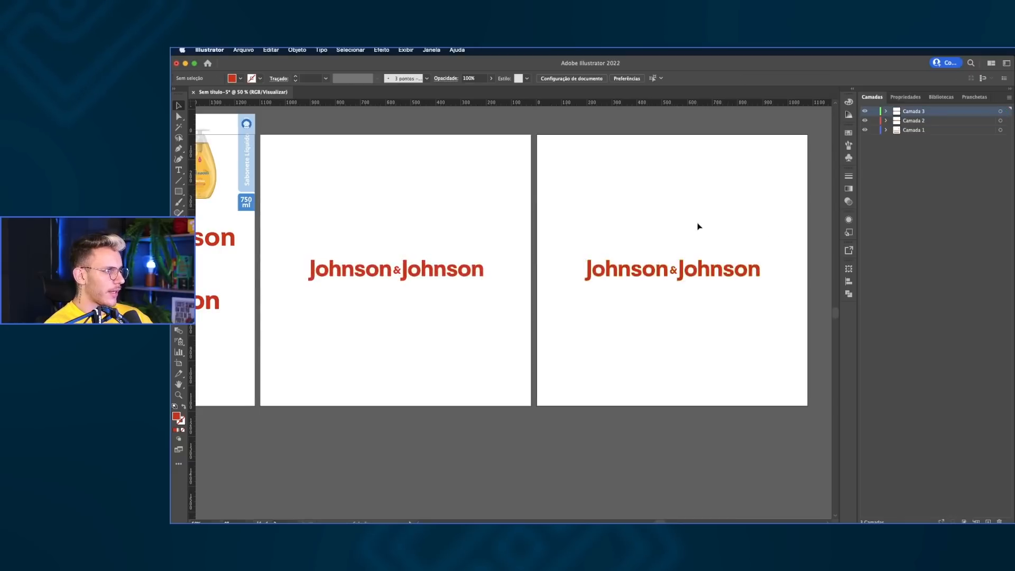
# Cut "&Johnson" from the third artboard's wordmark, then group the remaining "Johnson" and centre it on the artboard.
pyautogui.moveTo(783, 320); pyautogui.dragTo(787, 319)
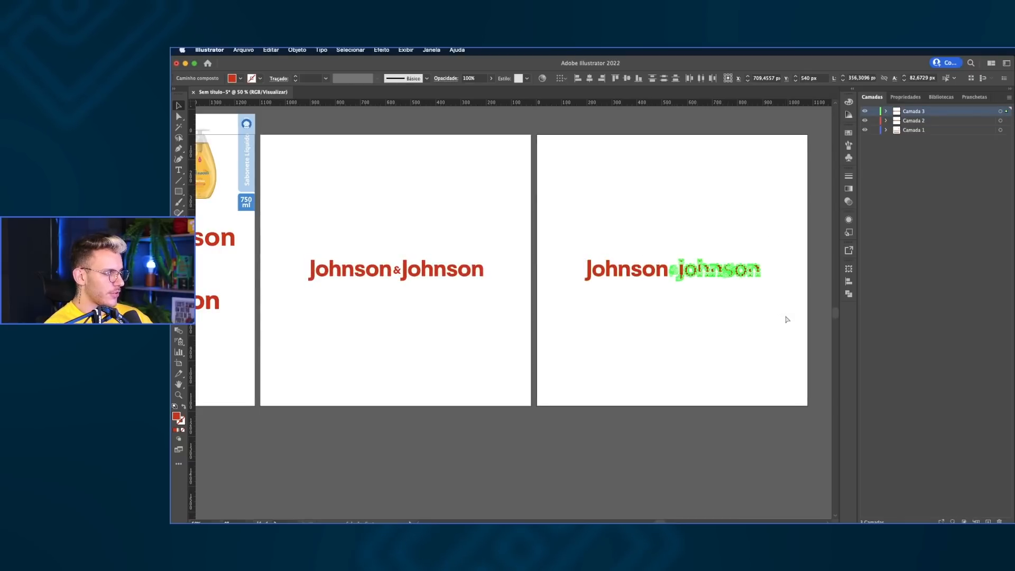
pyautogui.hscroll(2, 728, 311)
pyautogui.press('Delete')
pyautogui.moveTo(667, 301); pyautogui.dragTo(496, 236)
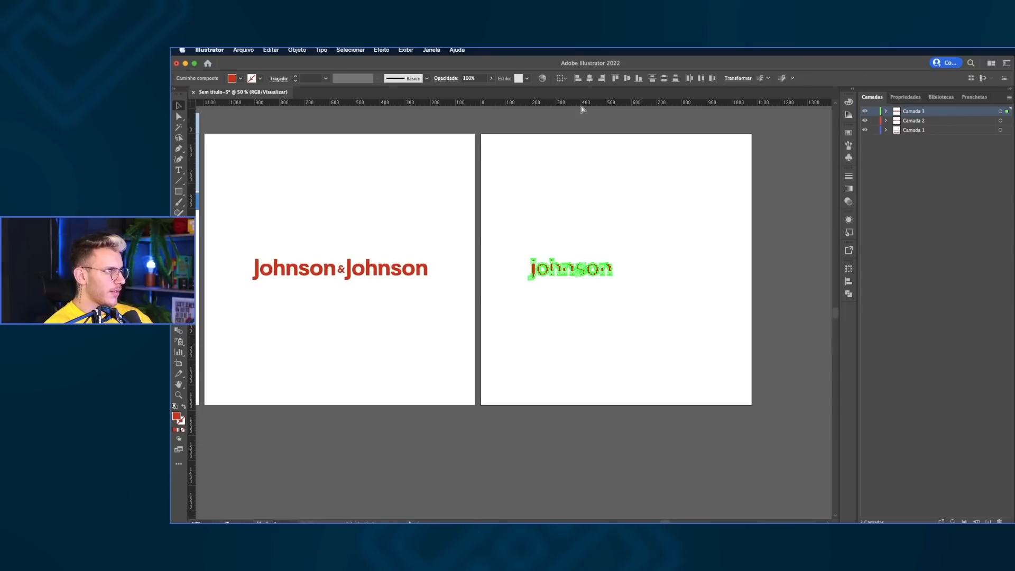
pyautogui.click(589, 78)
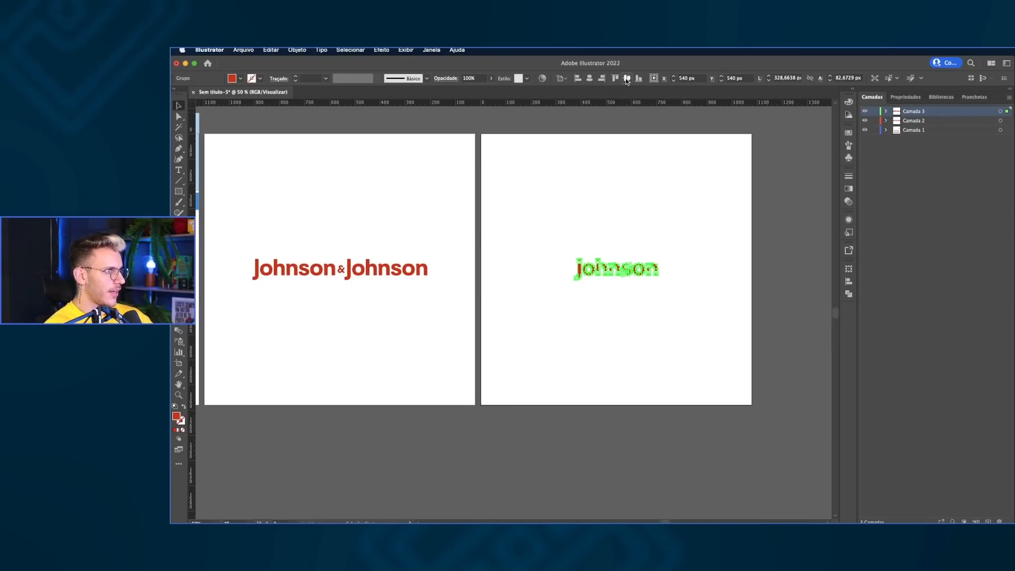
# Paste "&Johnson" back in front on the third artboard, group it and centre it horizontally and vertically.
pyautogui.click(680, 220)
pyautogui.press('super+f')
pyautogui.scroll(4, 659, 251)
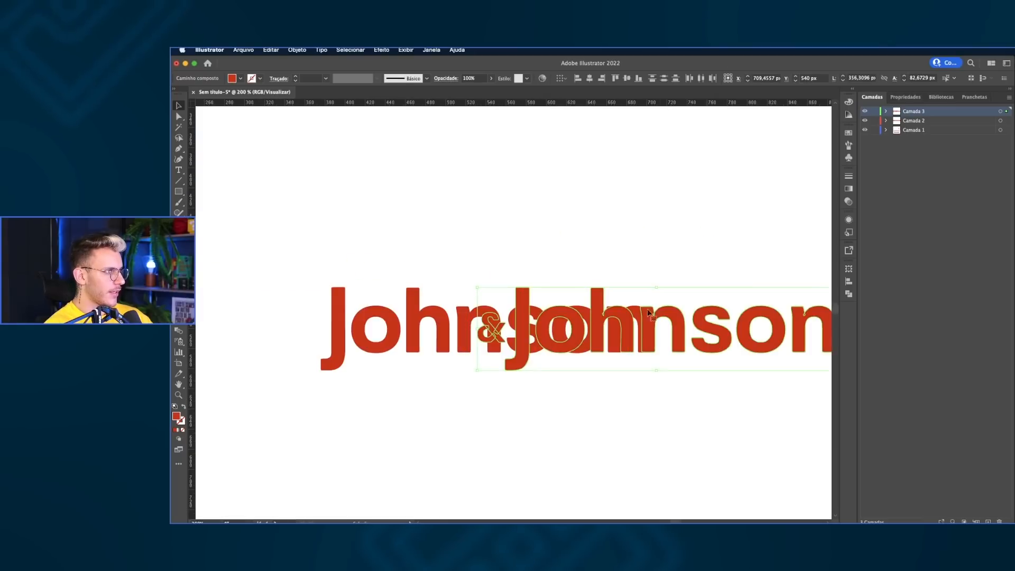
pyautogui.press('super+g')
pyautogui.click(589, 79)
pyautogui.click(625, 80)
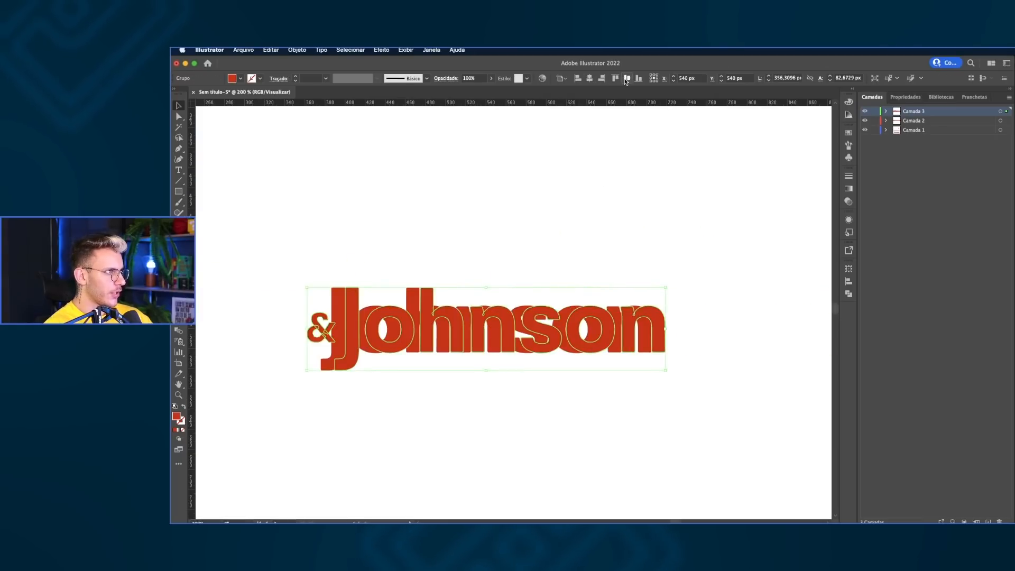
# Move "&Johnson" directly below "Johnson" on the third artboard and nudge it left to form a stacked wordmark.
pyautogui.moveTo(503, 324); pyautogui.dragTo(504, 407)
pyautogui.press('super+minus')
pyautogui.press('super+minus')
pyautogui.press('super+minus')
pyautogui.press('Left')
pyautogui.press('Left')
pyautogui.press('Left')
pyautogui.click(499, 239)
pyautogui.press('super+minus')
pyautogui.press('super+minus')
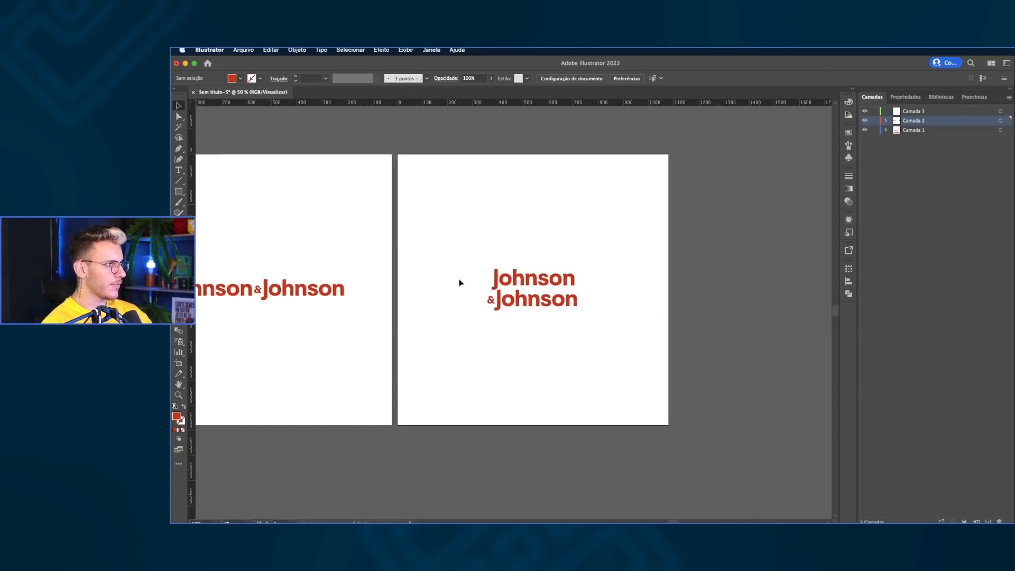
# Cut the stacked wordmark from the third artboard and paste it in front onto layer Camada 3.
pyautogui.moveTo(540, 270); pyautogui.dragTo(524, 279)
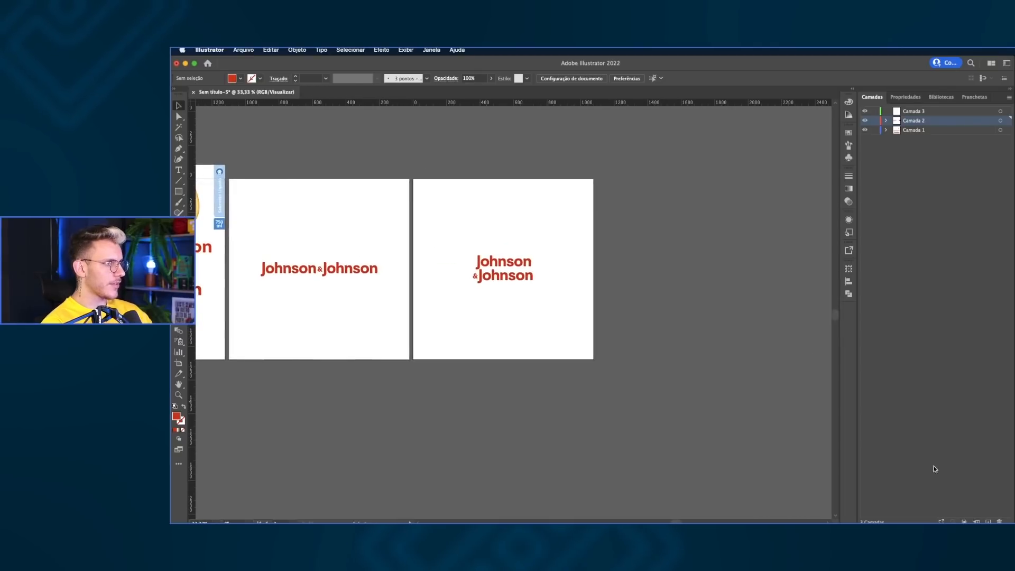
pyautogui.moveTo(433, 243); pyautogui.dragTo(608, 358)
pyautogui.press('super+x')
pyautogui.click(920, 111)
pyautogui.press('super+f')
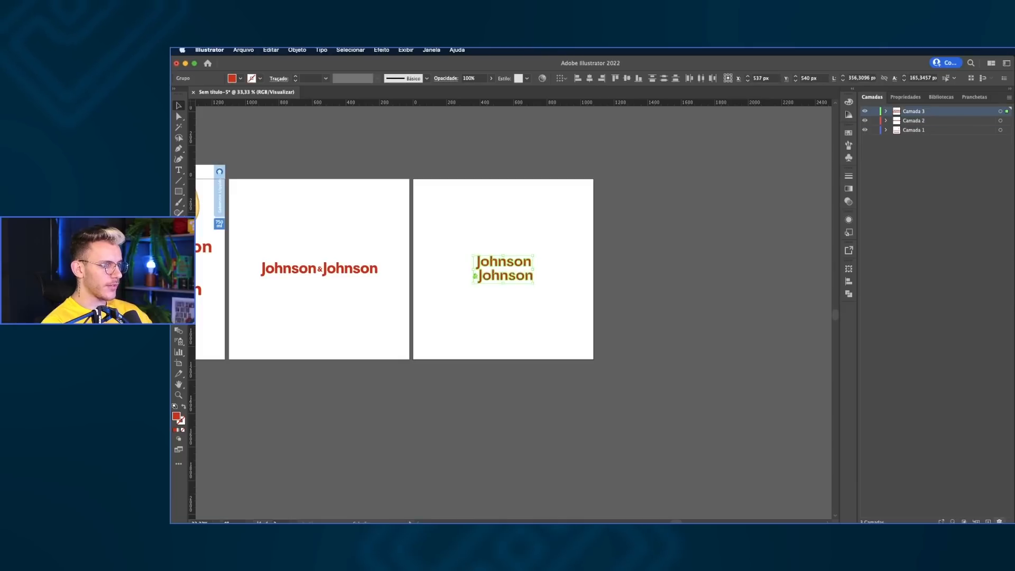
# Create layer Camada 4 and add a fourth artboard for an initials-only version.
pyautogui.click(988, 522)
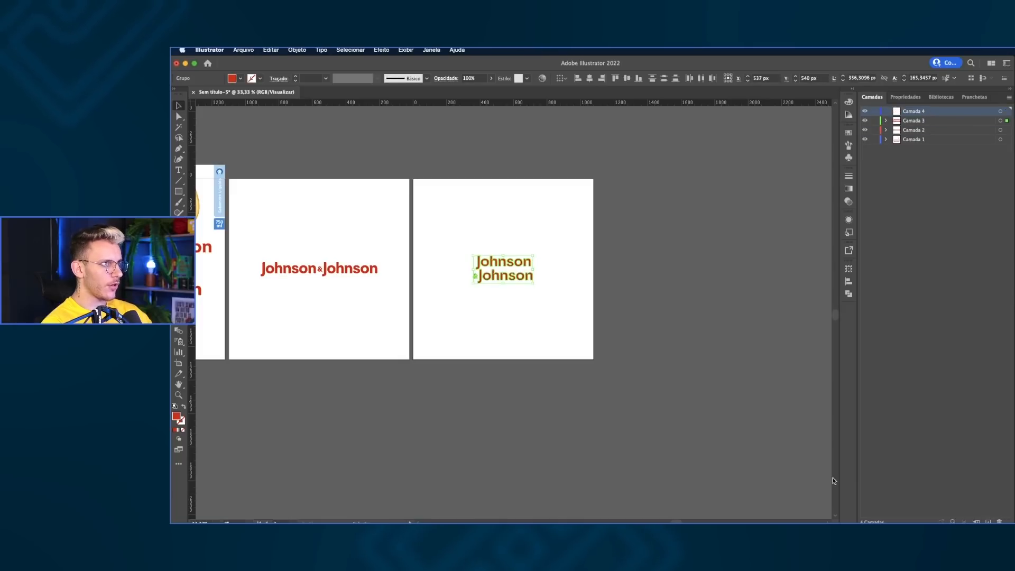
pyautogui.click(178, 364)
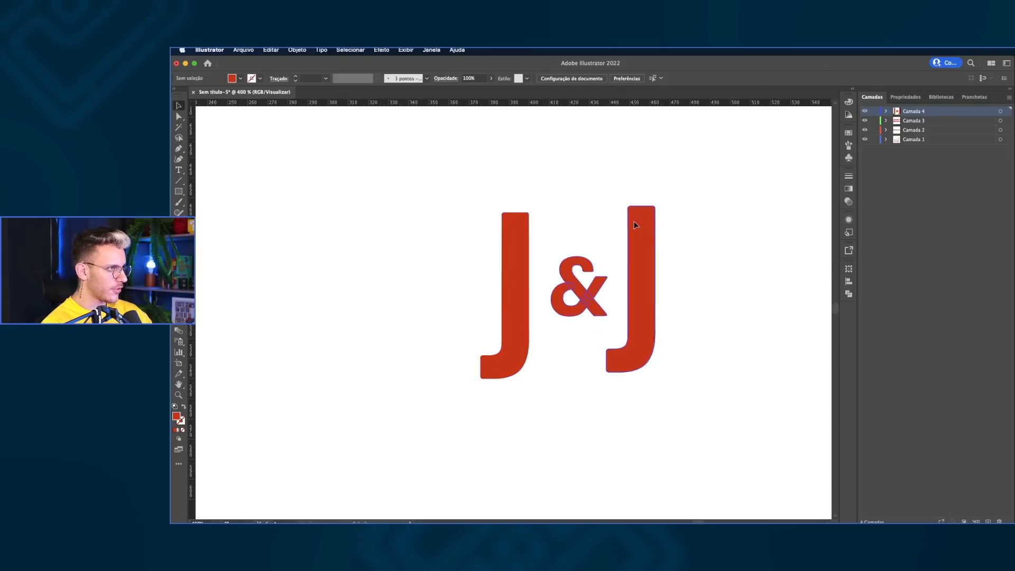
# Ungroup the "J & J" initials and set the second J level with the first J.
pyautogui.moveTo(634, 221); pyautogui.dragTo(639, 231)
pyautogui.press('super+z')
pyautogui.click(635, 195)
pyautogui.press('super+z')
pyautogui.press('super+shift+g')
pyautogui.click(648, 199)
pyautogui.scroll(1, 568, 215)
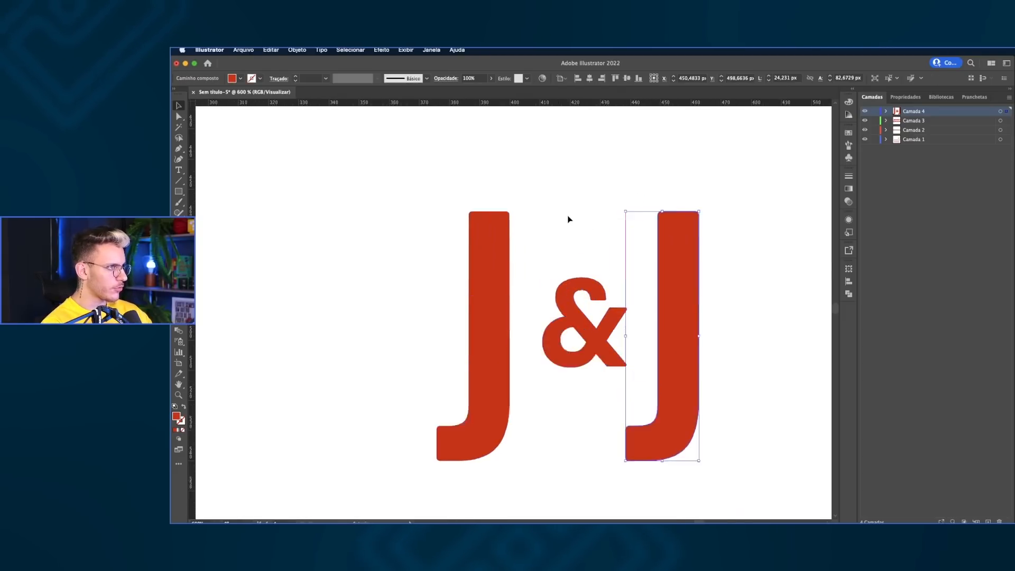
pyautogui.scroll(1, 567, 215)
# Cut and repaste the ampersand separately, then centre it and the pair of Js horizontally on the artboard.
pyautogui.click(557, 239)
pyautogui.press('super+x')
pyautogui.scroll(-5, 518, 206)
pyautogui.press('super+v')
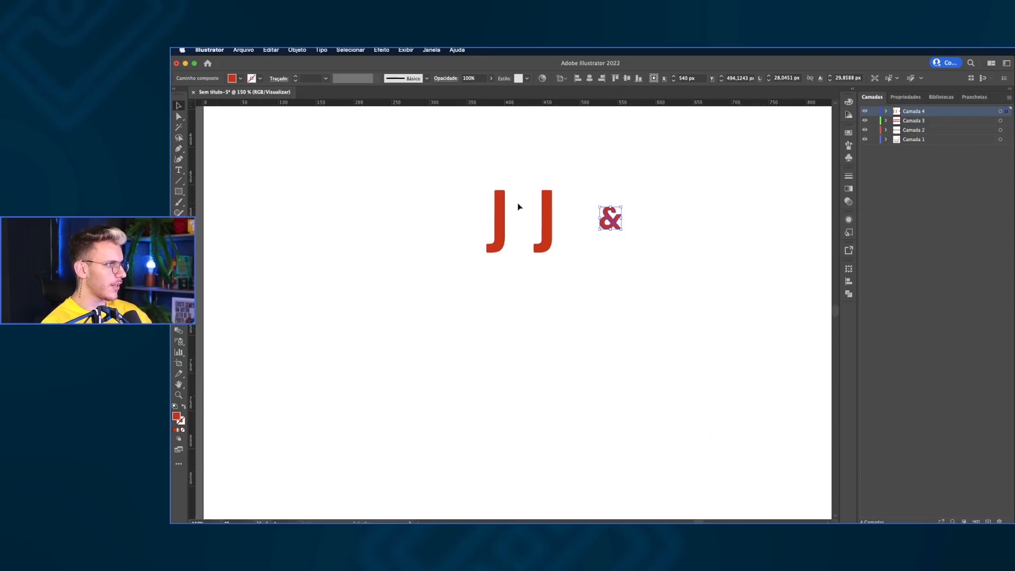
pyautogui.click(497, 214)
pyautogui.click(589, 79)
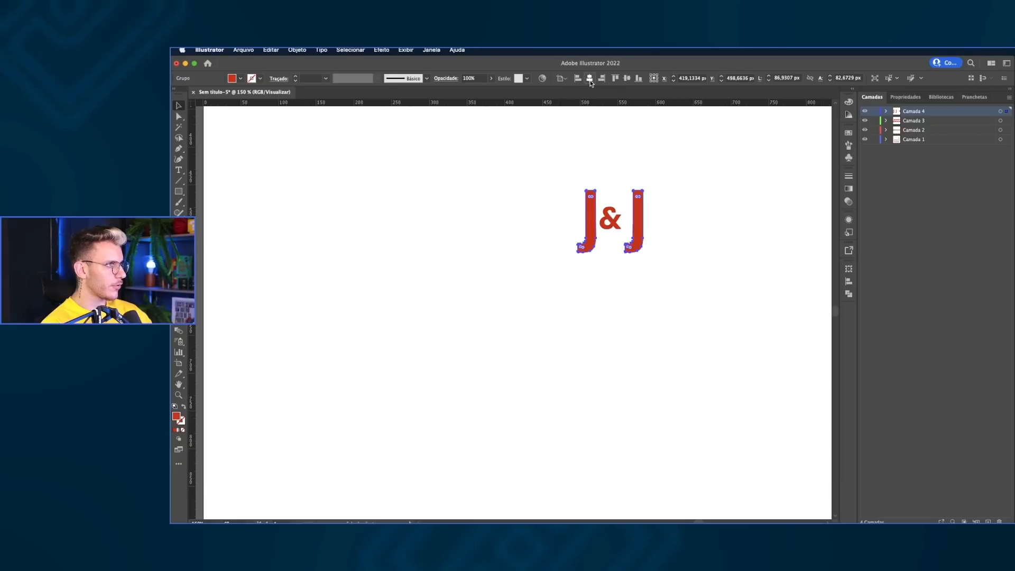
pyautogui.click(626, 168)
# Group the "J&J" monogram and centre it vertically on the fourth artboard.
pyautogui.scroll(2, 621, 236)
pyautogui.moveTo(623, 235); pyautogui.dragTo(561, 267)
pyautogui.click(703, 262)
pyautogui.scroll(-4, 582, 270)
pyautogui.moveTo(682, 329); pyautogui.dragTo(630, 356)
pyautogui.click(405, 215)
pyautogui.click(644, 359)
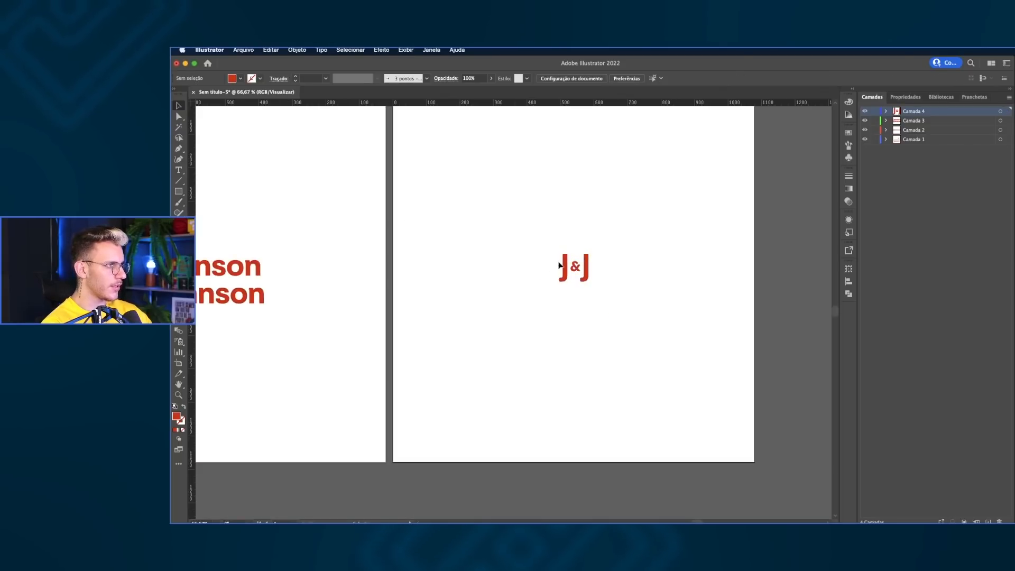
pyautogui.scroll(-2, 574, 306)
pyautogui.moveTo(574, 306); pyautogui.dragTo(698, 283)
pyautogui.moveTo(668, 234); pyautogui.dragTo(734, 309)
pyautogui.hotkey('ctrl', 'g')
pyautogui.click(627, 78)
pyautogui.click(653, 244)
pyautogui.scroll(-1, 652, 243)
pyautogui.moveTo(611, 249); pyautogui.dragTo(665, 214)
pyautogui.moveTo(421, 228); pyautogui.dragTo(470, 260)
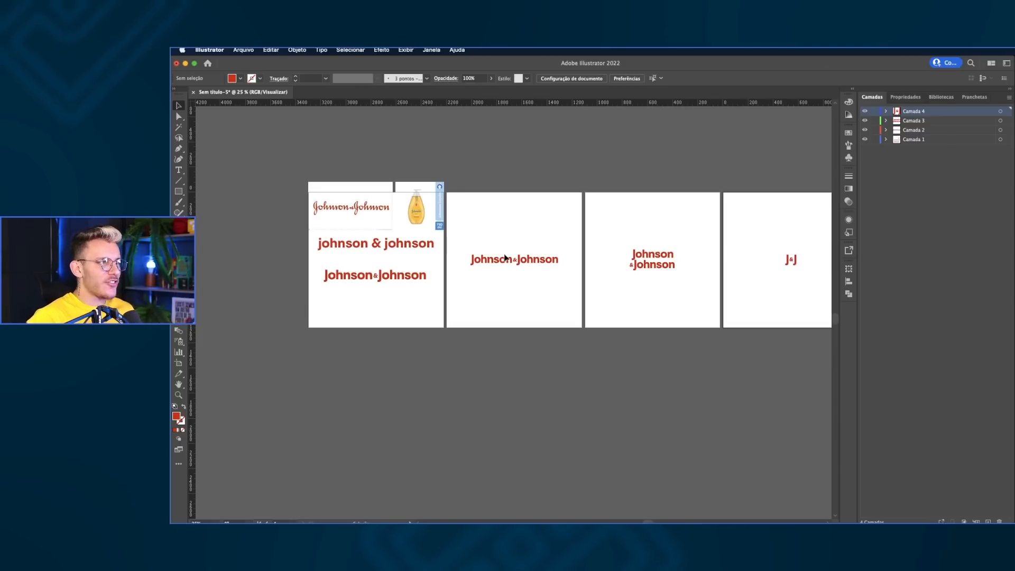
pyautogui.hscroll(2, 505, 259)
pyautogui.scroll(-1, 505, 258)
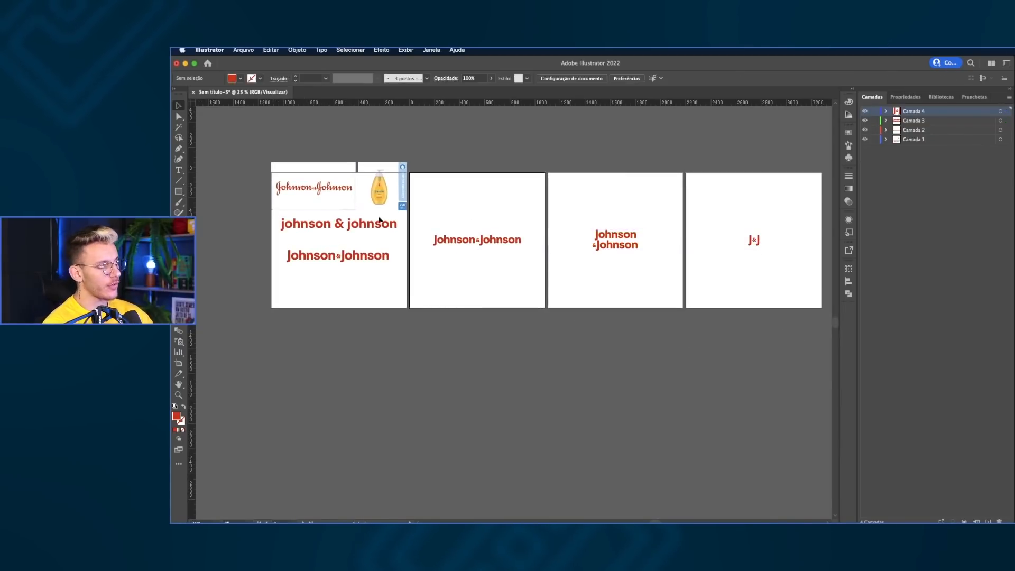
# Create a new 1920 × 1080 px document for the colour versions and select the wordmark on layer Camada 1.
pyautogui.press('super+n')
pyautogui.tripleClick(807, 170)
pyautogui.write('1920')
pyautogui.press('Return')
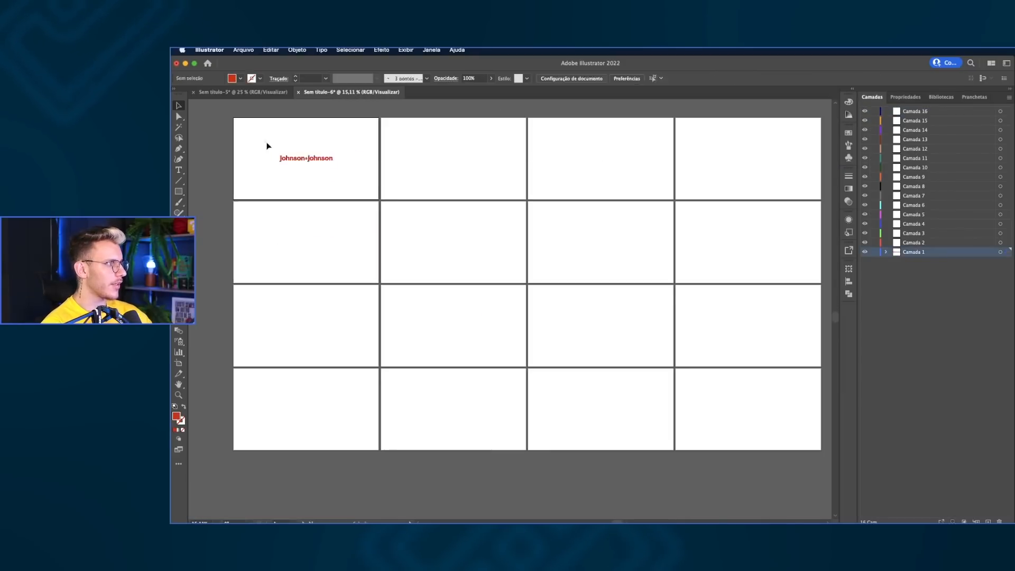
pyautogui.click(1000, 254)
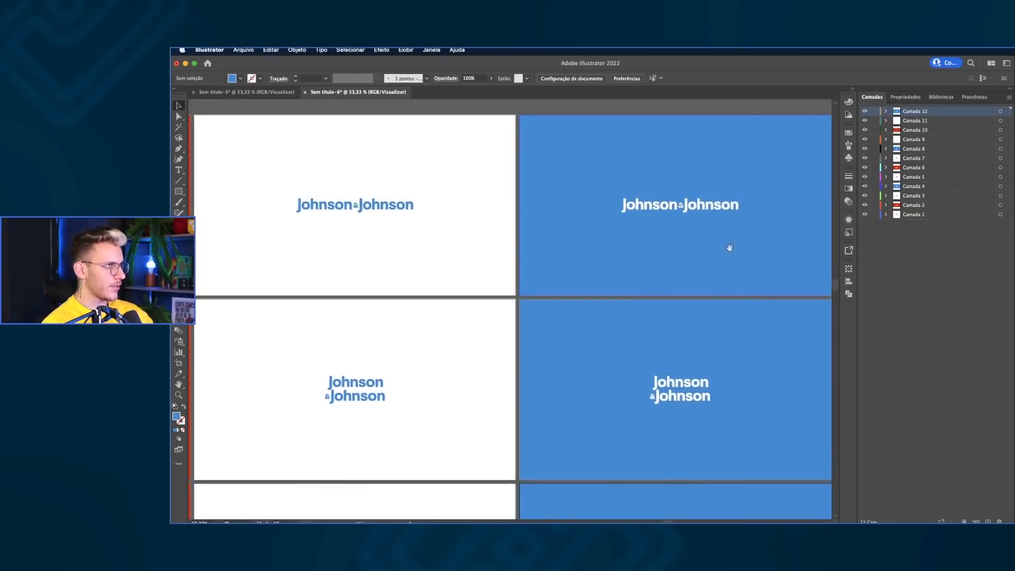
# Review the red and blue colour versions of the horizontal, stacked and monogram logos across the artboards.
pyautogui.moveTo(730, 245); pyautogui.dragTo(539, 231)
pyautogui.scroll(-2, 538, 240)
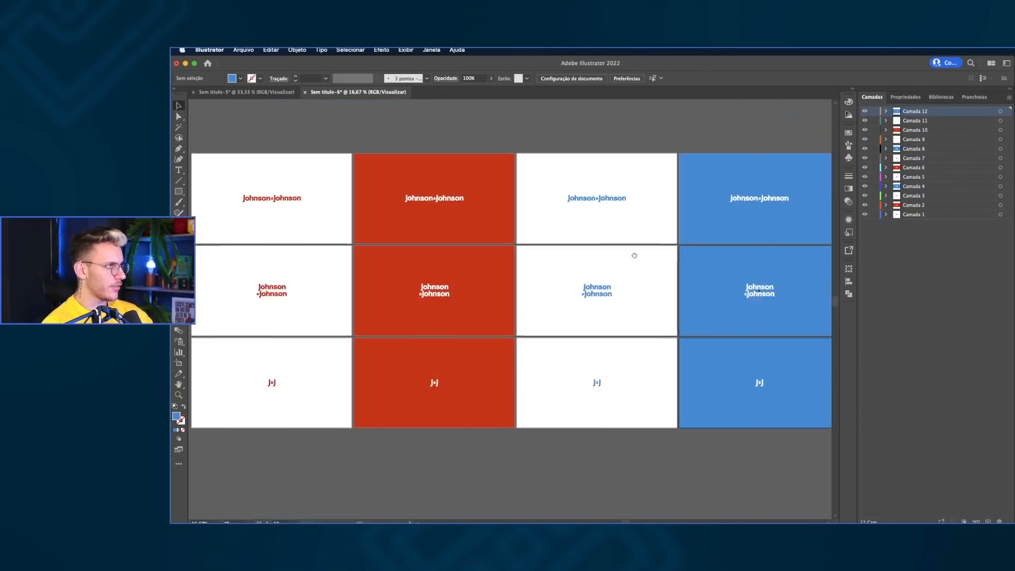
pyautogui.moveTo(634, 255); pyautogui.dragTo(614, 236)
pyautogui.click(577, 211)
pyautogui.moveTo(729, 227); pyautogui.dragTo(630, 227)
pyautogui.click(690, 227)
pyautogui.click(481, 299)
pyautogui.click(471, 338)
pyautogui.click(467, 305)
# Switch to Safari, open coolors.co in a new tab and accept all cookies, dismissing the site's announcement.
pyautogui.press('super+Tab')
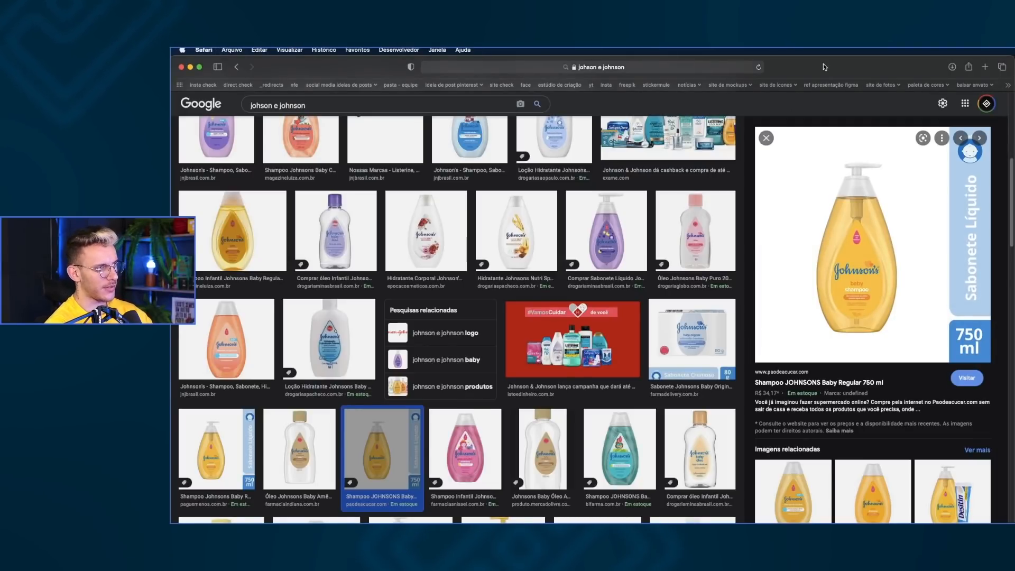
pyautogui.press('super+t')
pyautogui.write('coolors.co')
pyautogui.press('Return')
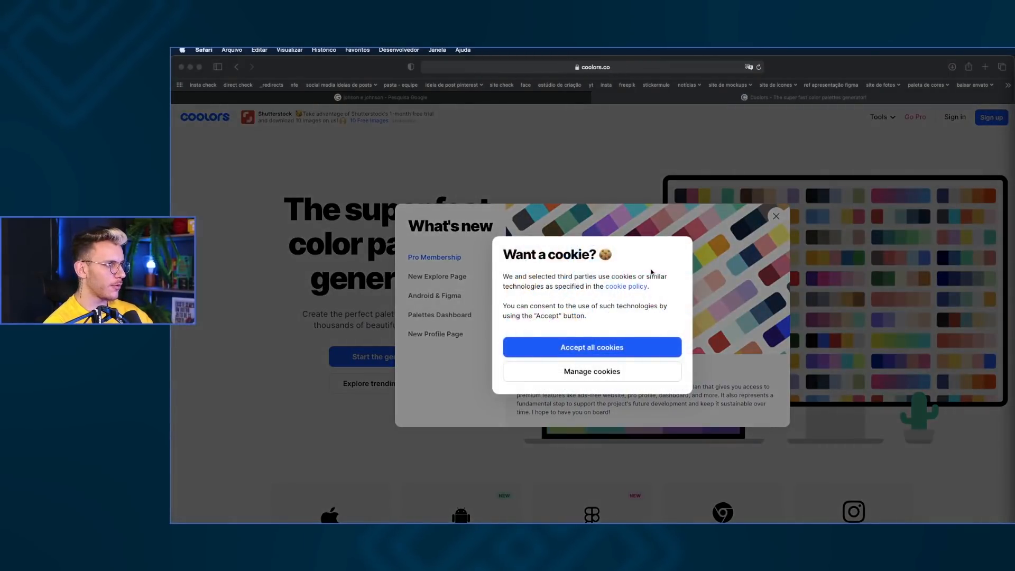
pyautogui.click(637, 352)
pyautogui.click(806, 231)
# Start the Coolors palette generator, dismiss its introduction and generate several random colour palettes.
pyautogui.click(399, 357)
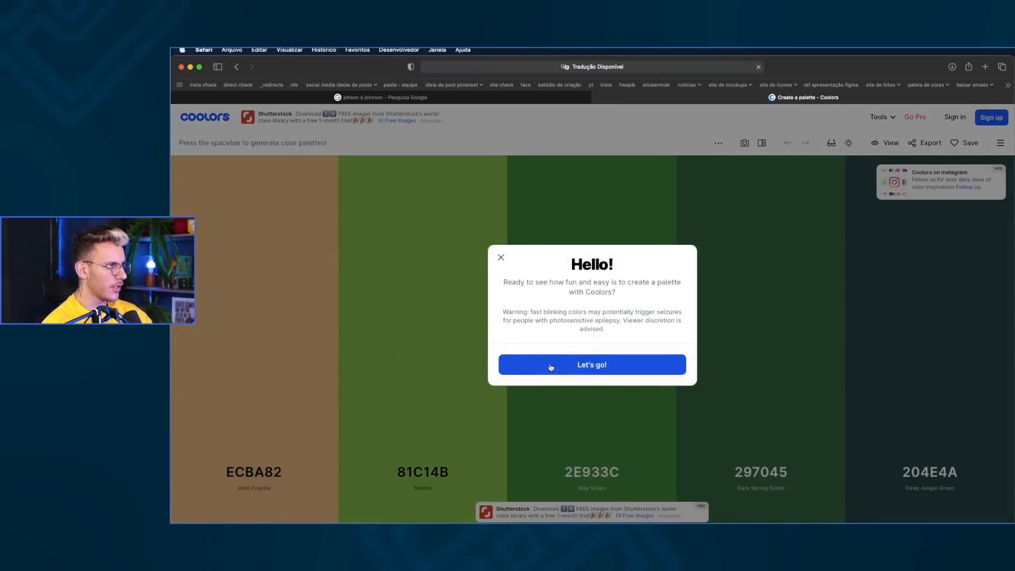
pyautogui.click(592, 364)
pyautogui.click(677, 286)
pyautogui.click(503, 282)
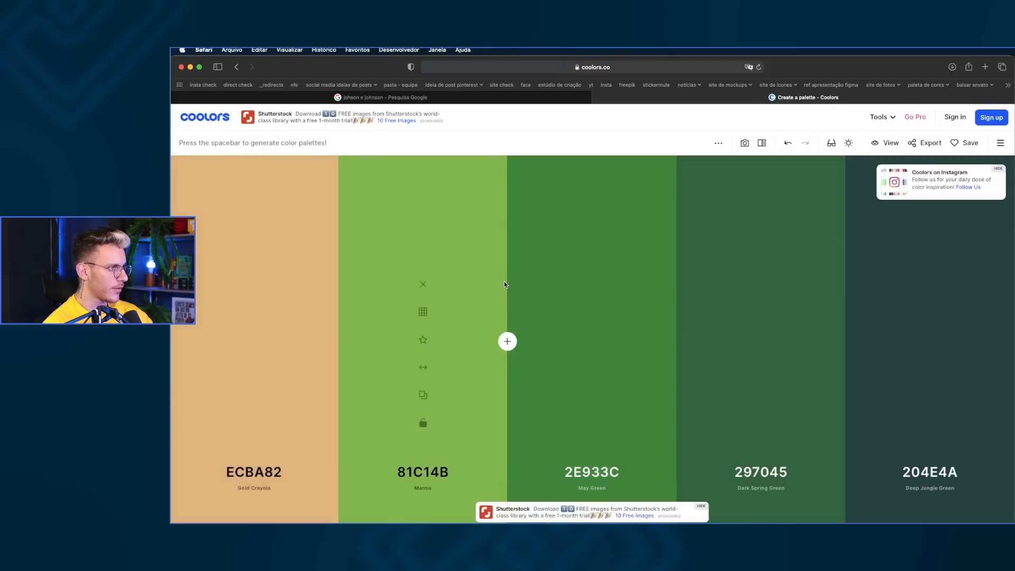
pyautogui.press('space')
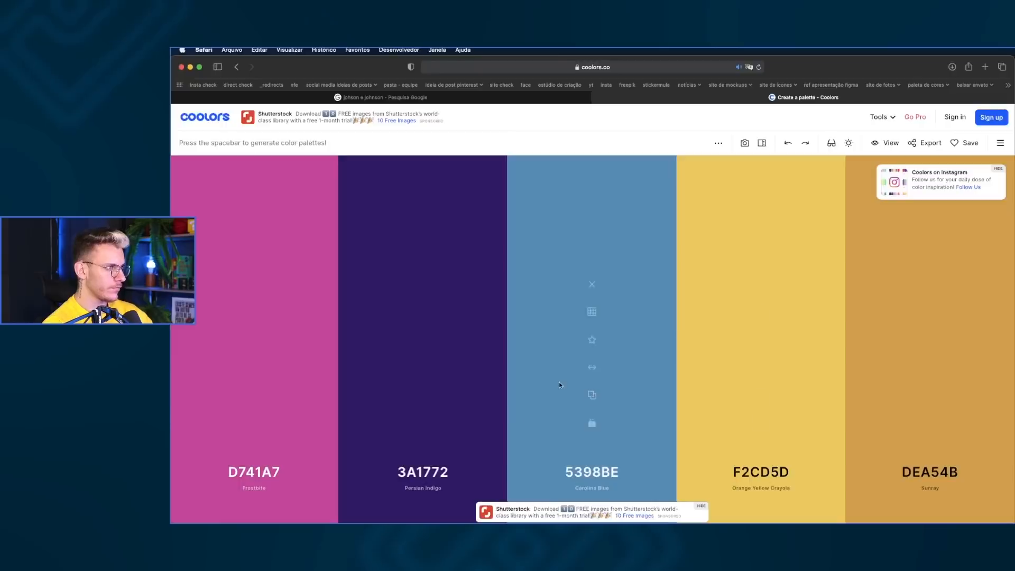
pyautogui.press('space')
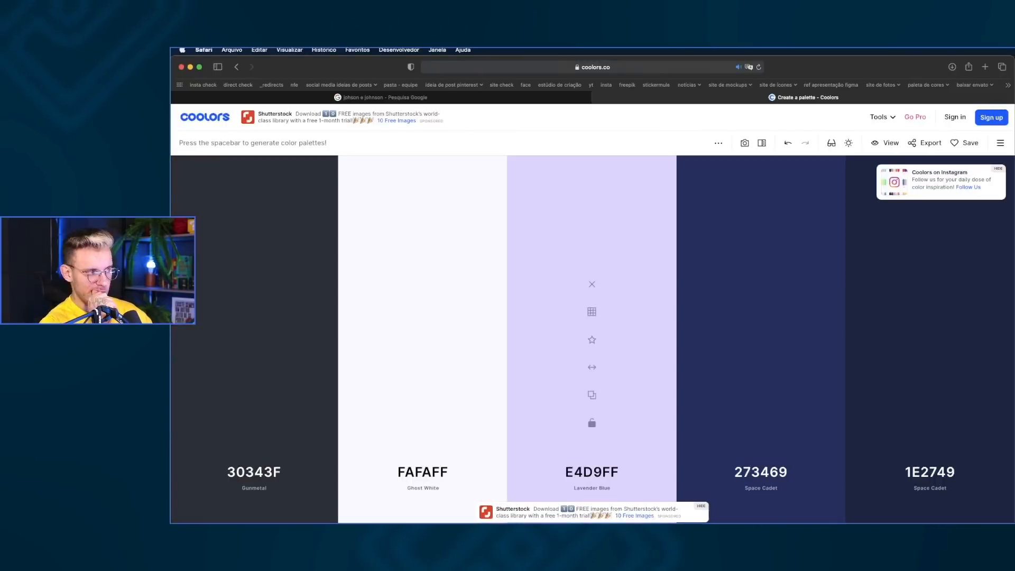
# Return to Illustrator and fill the first swatch of the blue row with pure white.
pyautogui.moveTo(257, 273); pyautogui.dragTo(220, 273)
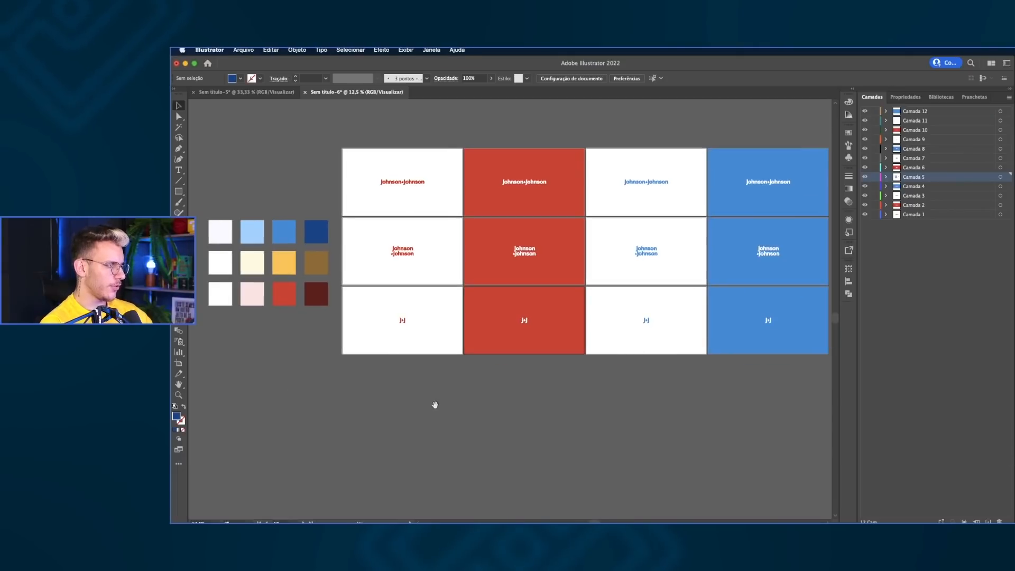
pyautogui.moveTo(410, 396); pyautogui.dragTo(429, 410)
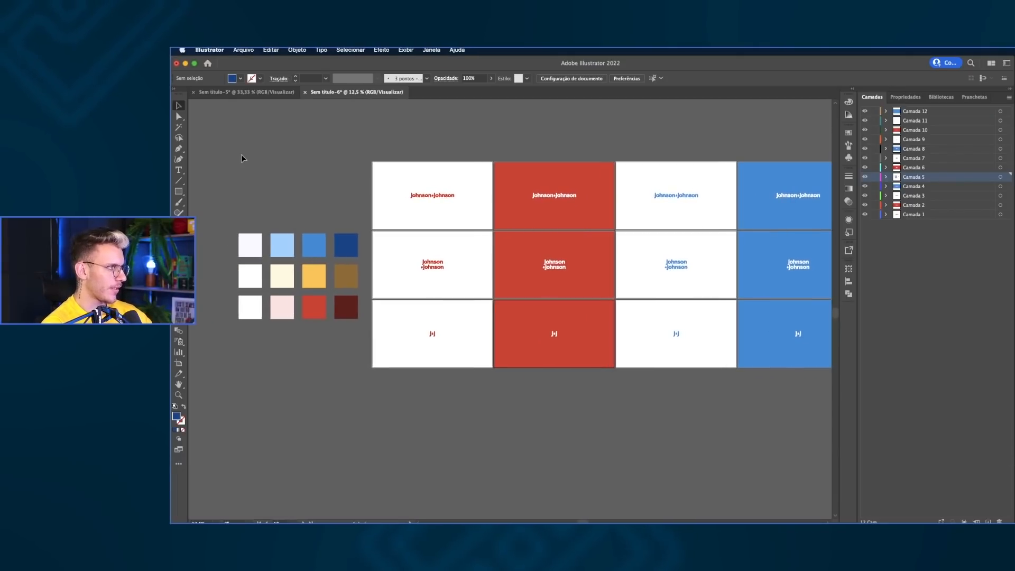
pyautogui.click(324, 253)
pyautogui.click(321, 214)
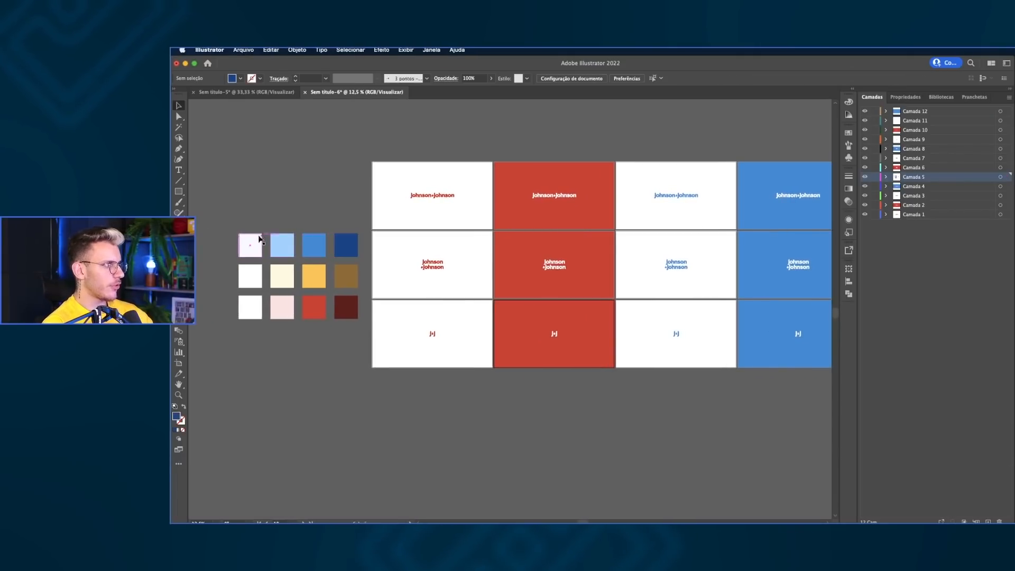
pyautogui.scroll(4, 247, 240)
pyautogui.moveTo(249, 268); pyautogui.dragTo(358, 250)
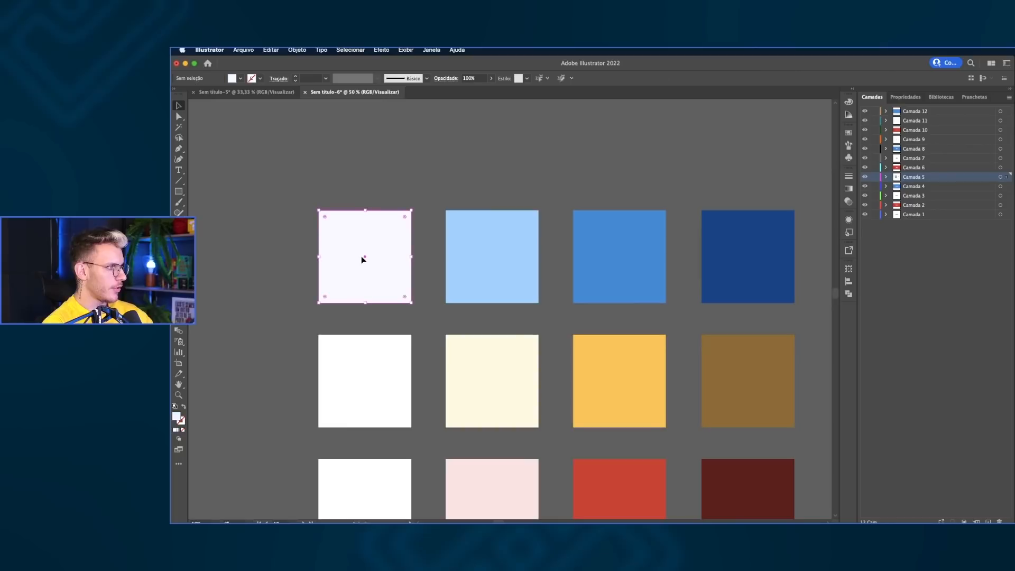
pyautogui.click(356, 188)
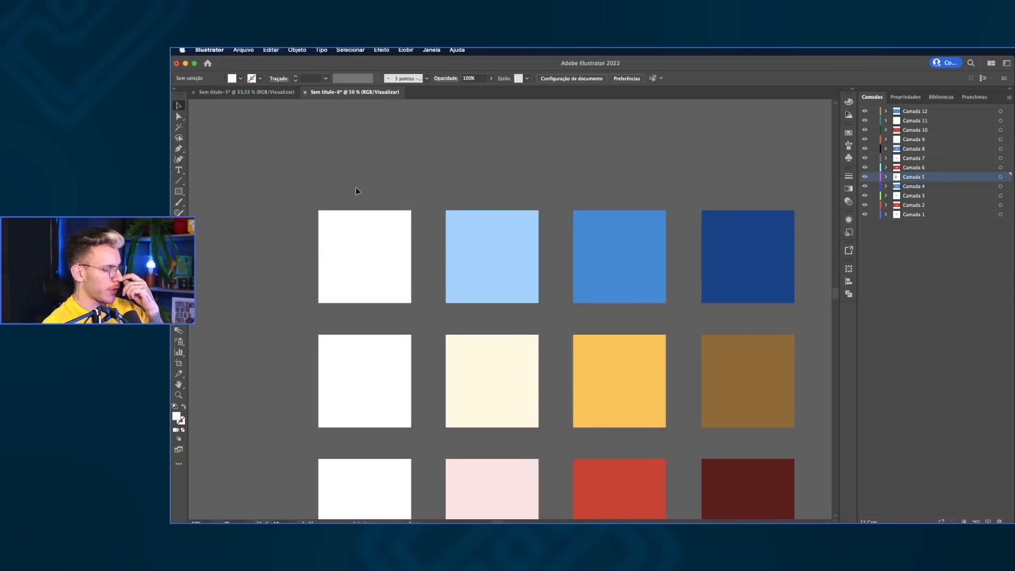
# Examine the light-to-dark swatches in the blue, yellow and red rows and compare them with the logo artboards.
pyautogui.click(467, 282)
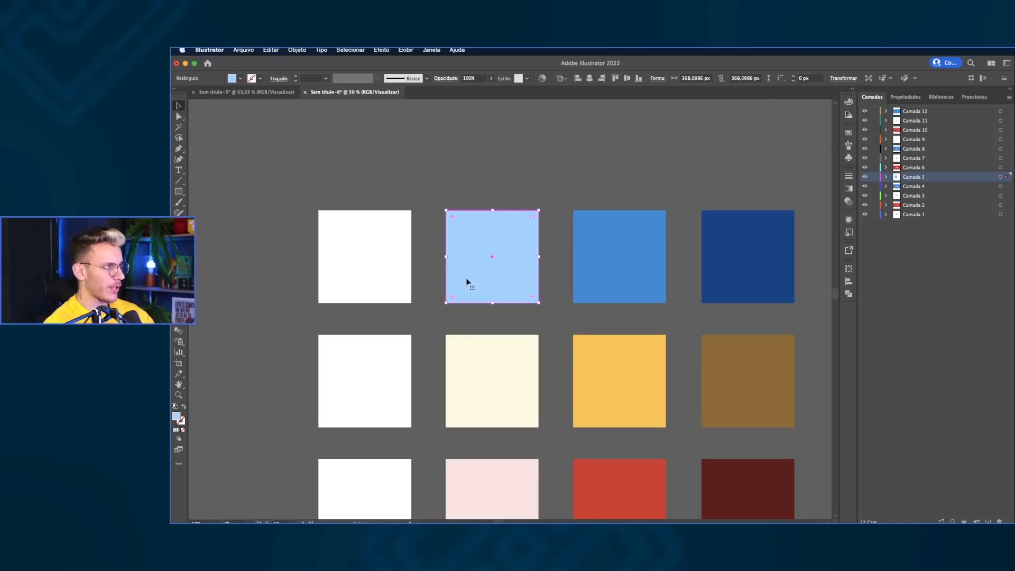
pyautogui.click(614, 272)
pyautogui.hscroll(3, 581, 276)
pyautogui.click(639, 204)
pyautogui.scroll(-3, 403, 320)
pyautogui.click(268, 281)
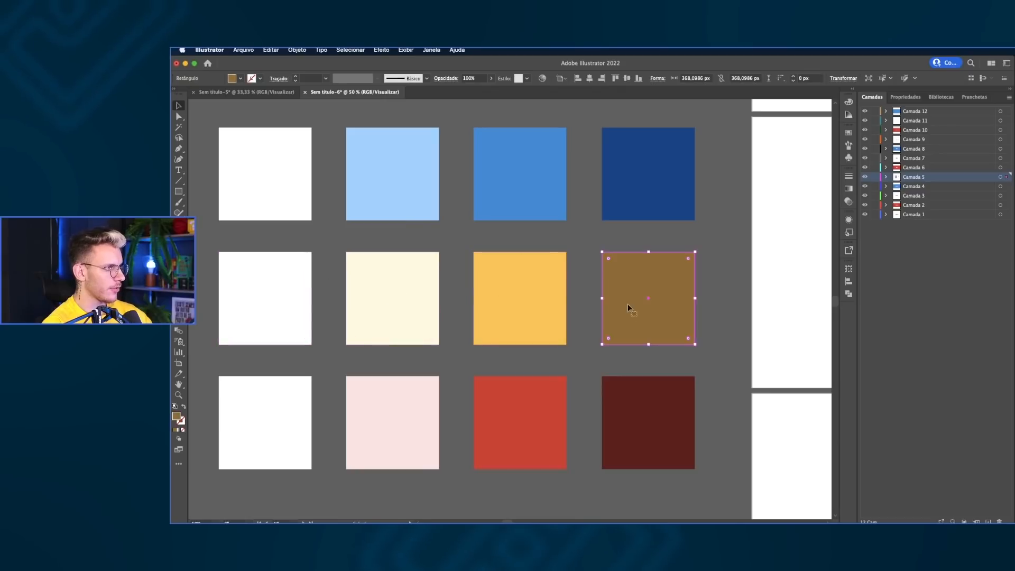
pyautogui.click(653, 442)
pyautogui.scroll(-2, 653, 442)
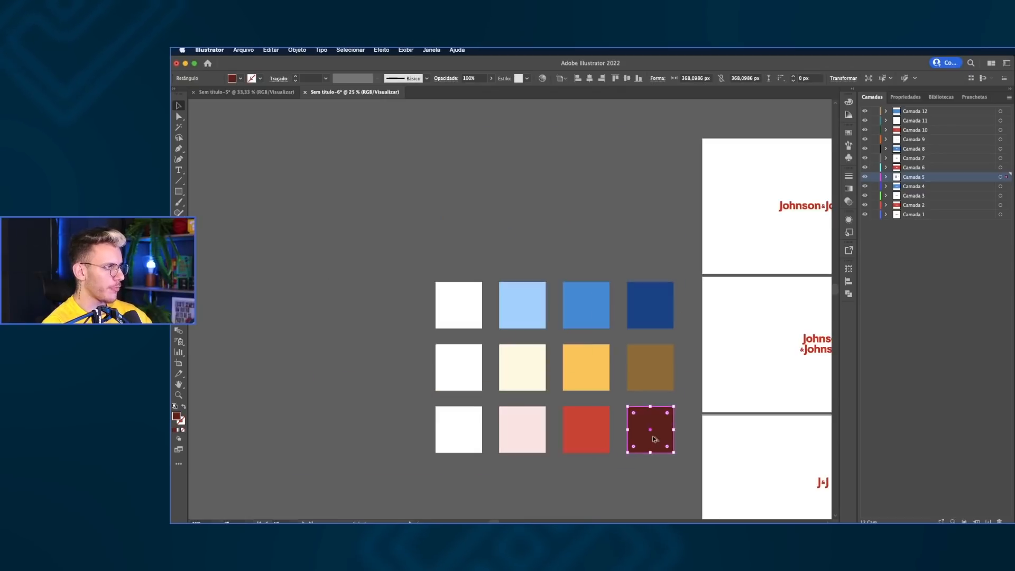
pyautogui.hscroll(3, 529, 343)
pyautogui.moveTo(608, 417); pyautogui.dragTo(623, 477)
pyautogui.click(617, 450)
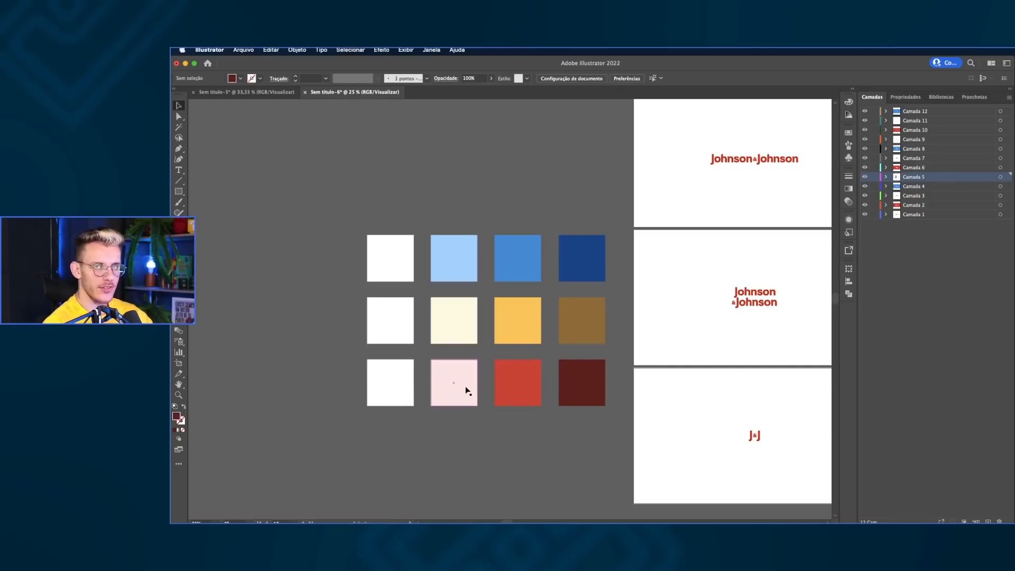
pyautogui.scroll(-2, 464, 383)
pyautogui.moveTo(451, 361); pyautogui.dragTo(329, 315)
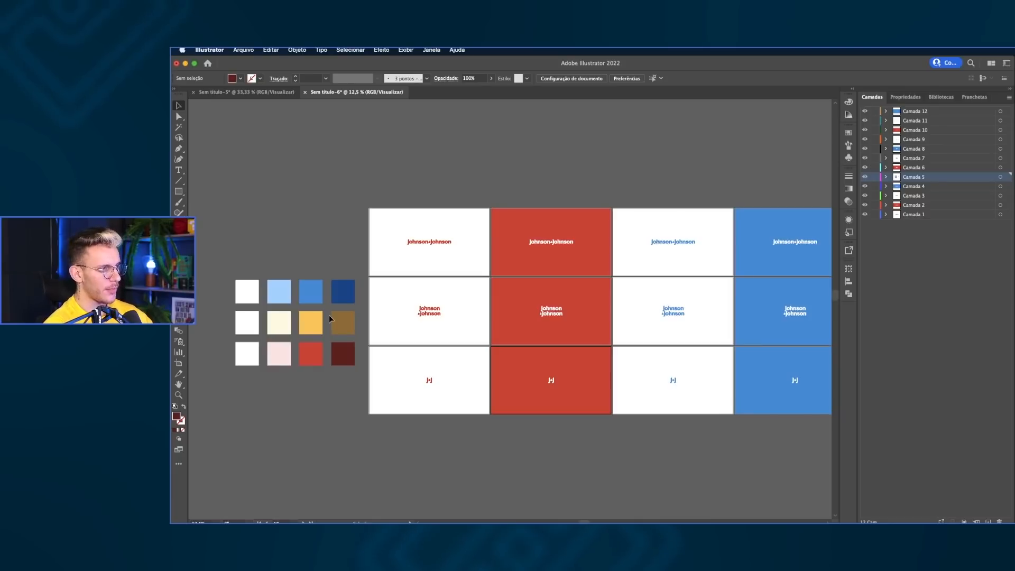
pyautogui.moveTo(415, 304); pyautogui.dragTo(368, 258)
pyautogui.moveTo(304, 296)
pyautogui.mouseDown()
pyautogui.moveTo(336, 304)
pyautogui.moveTo(268, 298)
pyautogui.moveTo(297, 298)
pyautogui.mouseUp()
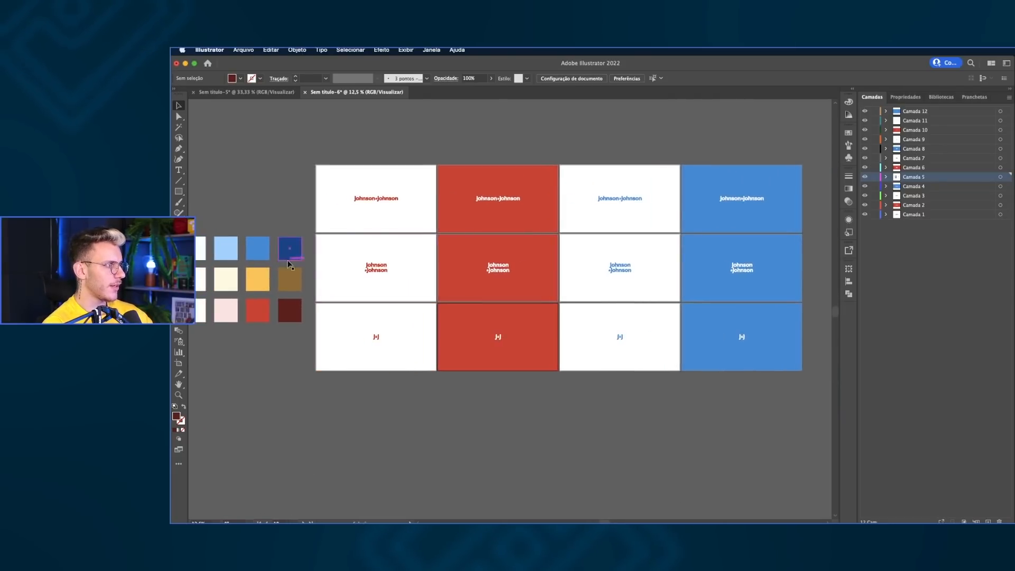
# Add layers Camada 13 to Camada 16 above Camada 12 and create four more 1920 × 1080 px artboards.
pyautogui.click(927, 111)
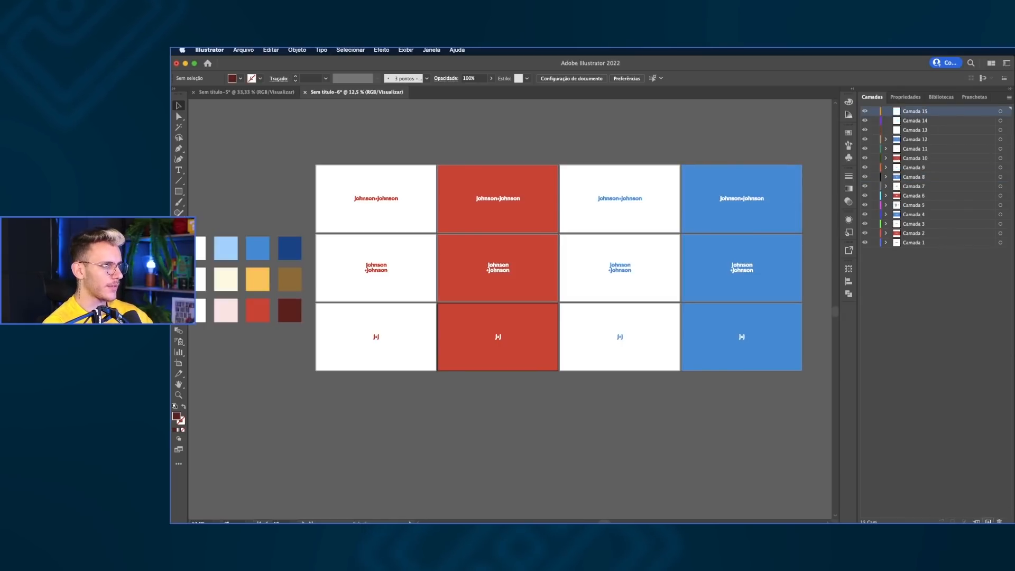
pyautogui.click(178, 364)
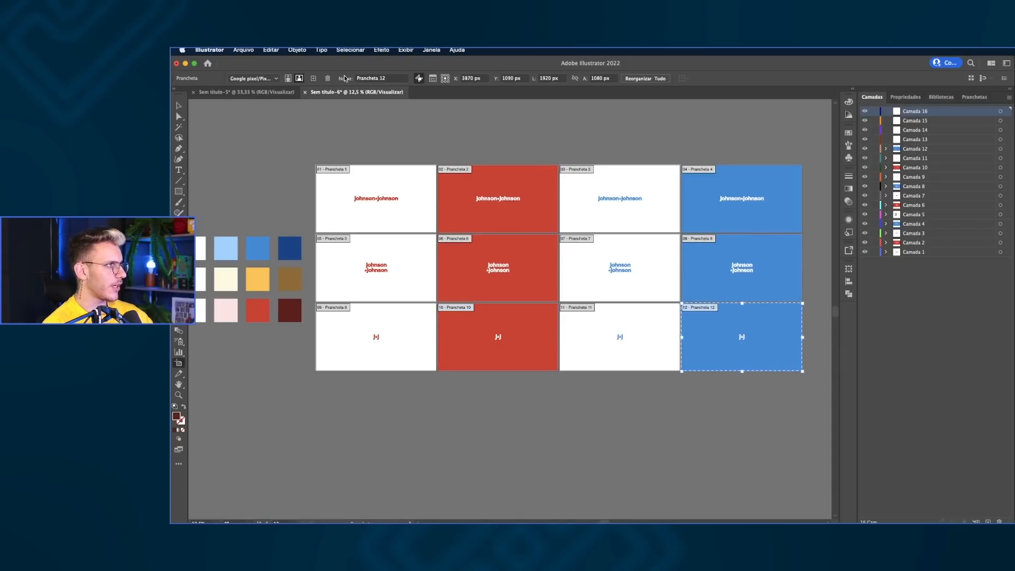
pyautogui.click(314, 79)
pyautogui.click(315, 78)
pyautogui.click(314, 79)
pyautogui.click(315, 79)
# Rearrange all artboards into a four-column grid with 20 px spacing, moving the artwork with them.
pyautogui.click(663, 79)
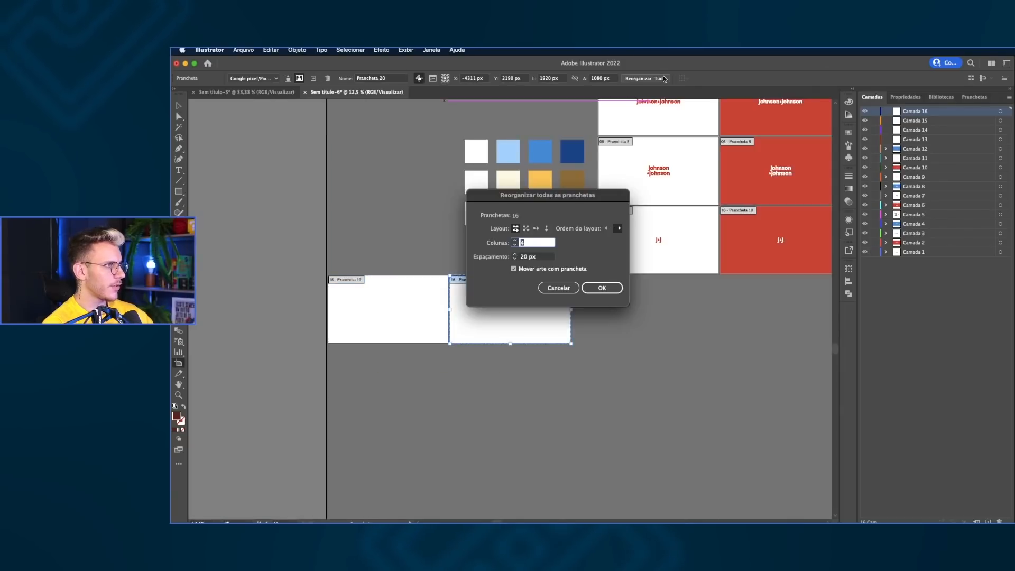
pyautogui.press('Return')
pyautogui.hscroll(-3, 477, 320)
pyautogui.press('v')
pyautogui.scroll(-2, 359, 337)
# Copy the horizontal, stacked and J&J logos onto the new artboards' layers and create their yellow-on-white and white-on-yellow variations.
pyautogui.moveTo(325, 349); pyautogui.dragTo(401, 316)
pyautogui.click(325, 355)
pyautogui.click(947, 140)
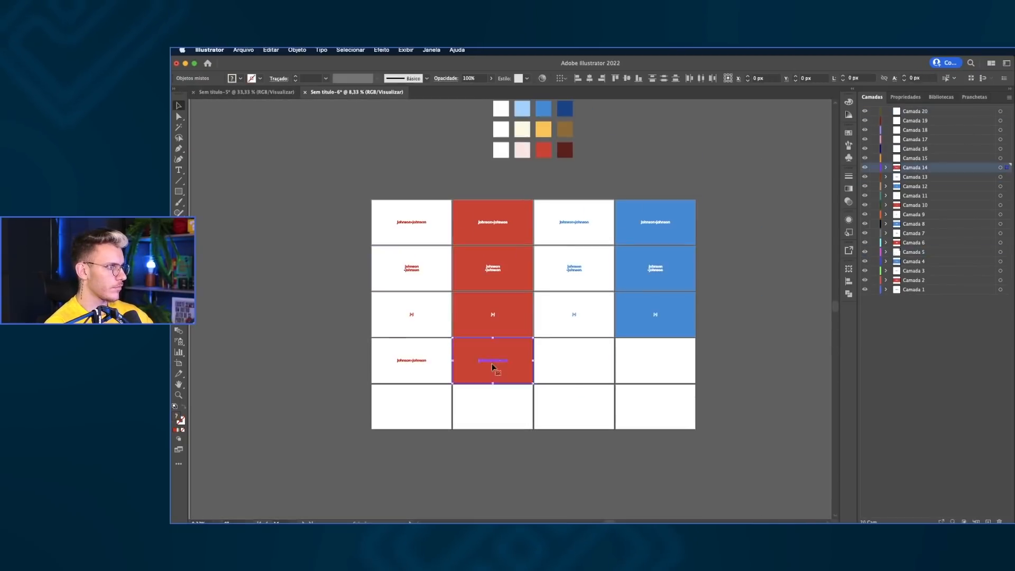
pyautogui.click(933, 132)
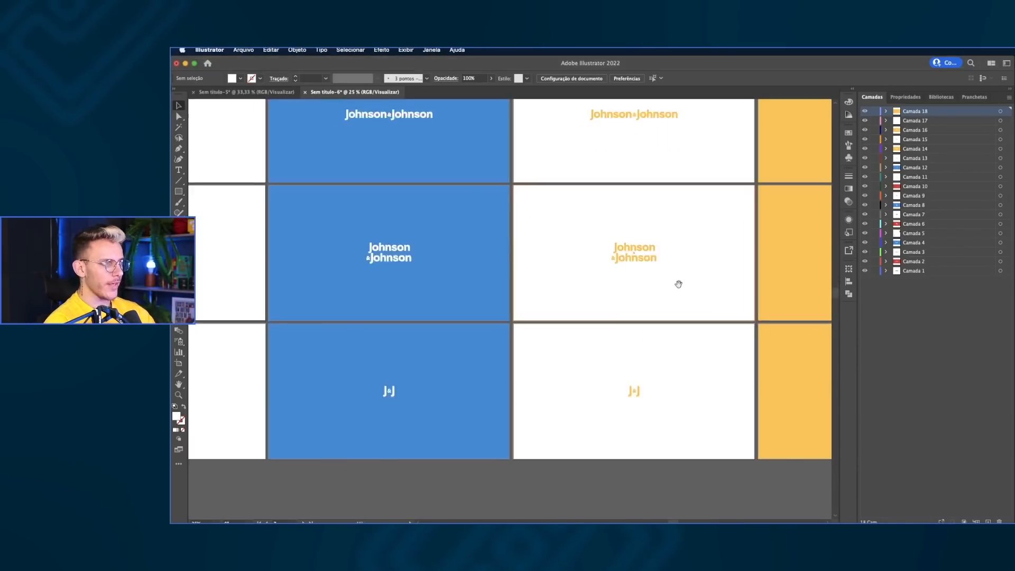
# Examine the red, blue and yellow logo artboards and compare them with the colour swatches above the grid.
pyautogui.moveTo(678, 283); pyautogui.dragTo(434, 295)
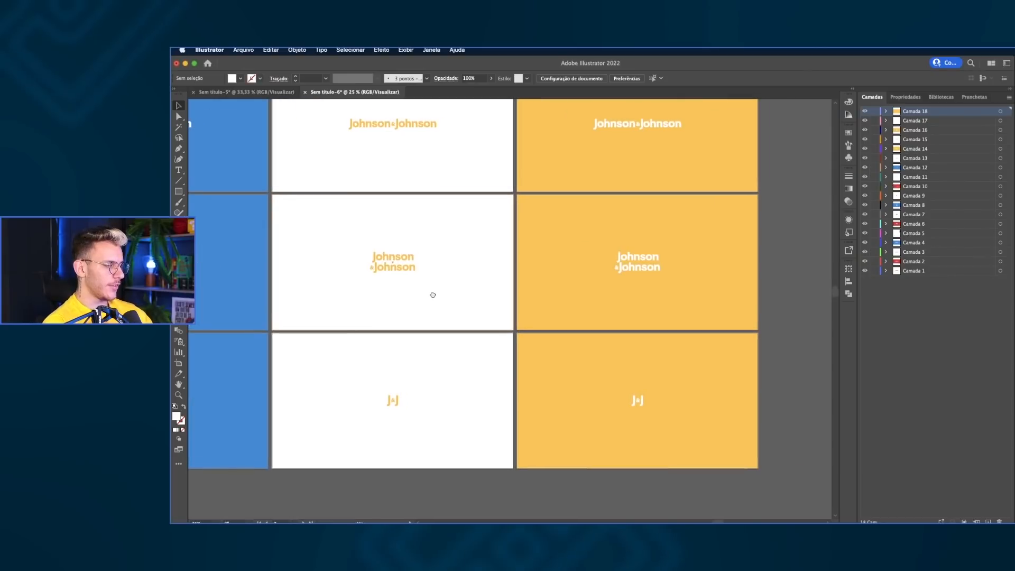
pyautogui.moveTo(334, 179); pyautogui.dragTo(542, 223)
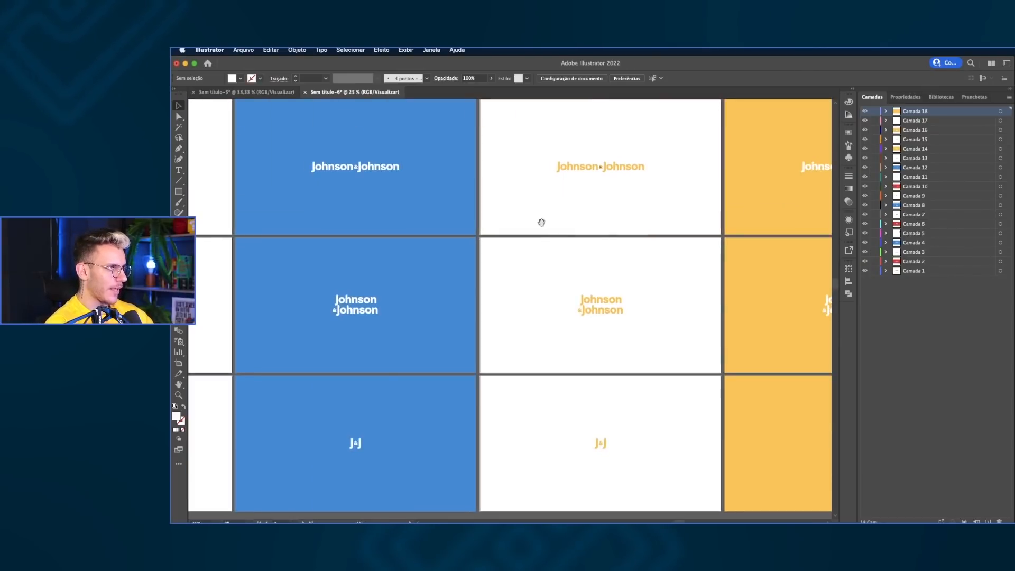
pyautogui.moveTo(649, 182); pyautogui.dragTo(533, 215)
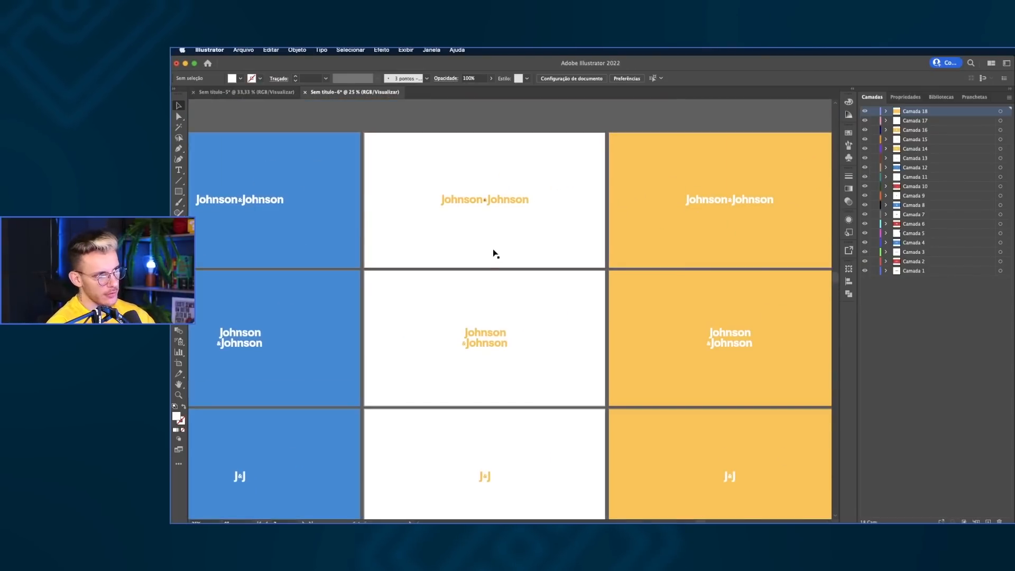
pyautogui.moveTo(204, 284); pyautogui.dragTo(719, 242)
pyautogui.moveTo(444, 264); pyautogui.dragTo(759, 270)
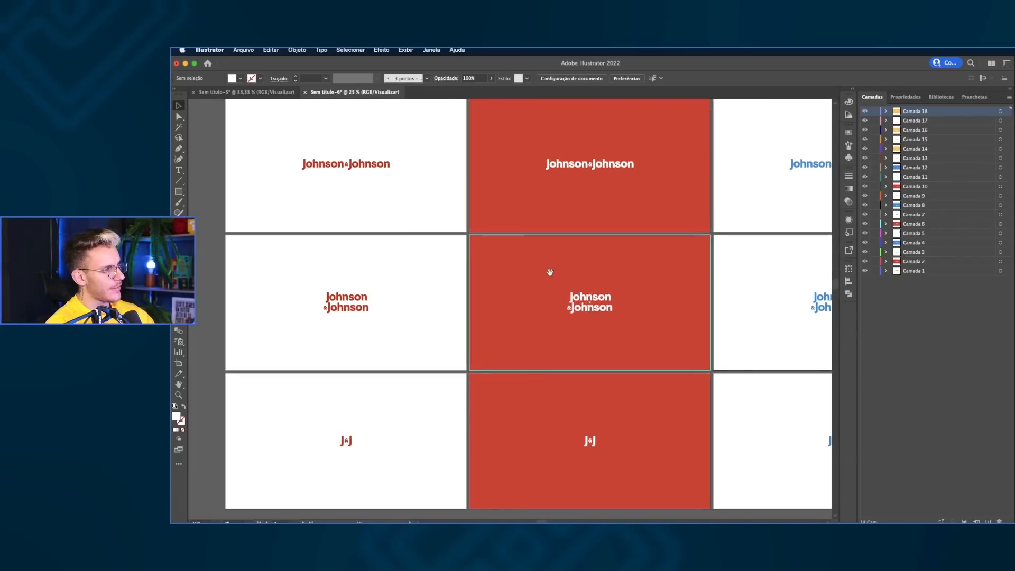
pyautogui.moveTo(802, 209); pyautogui.dragTo(376, 261)
pyautogui.scroll(-2, 472, 236)
pyautogui.moveTo(472, 236); pyautogui.dragTo(553, 300)
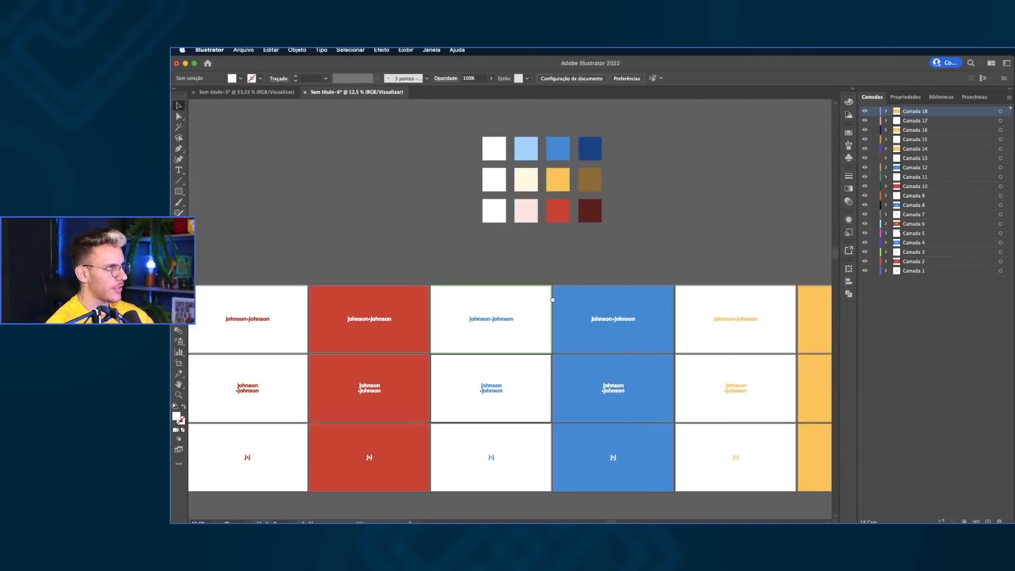
# Apply the medium blue from the blue swatch row to the three blue artboard backgrounds with the Eyedropper.
pyautogui.click(582, 491)
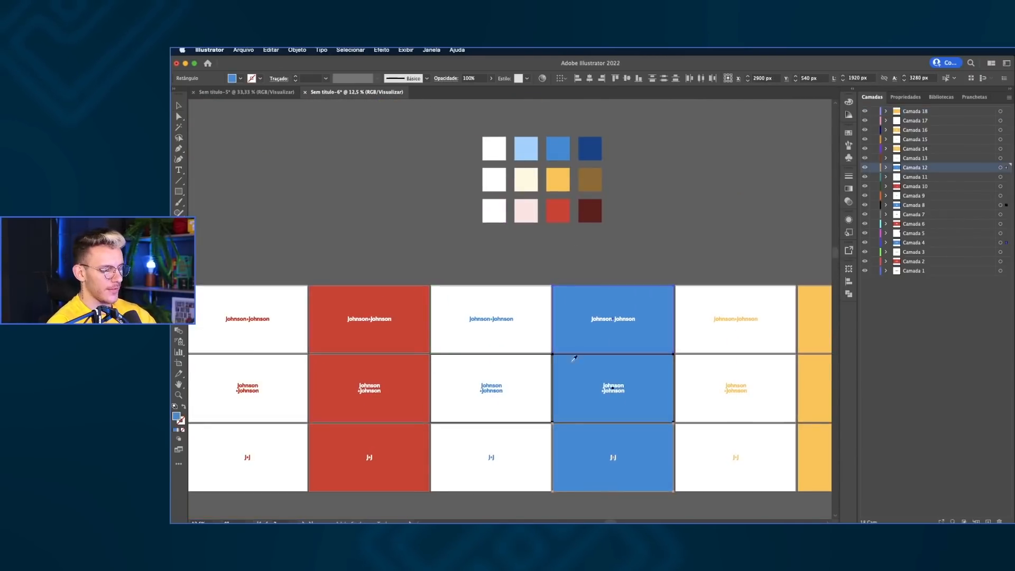
pyautogui.click(555, 135)
pyautogui.click(558, 154)
pyautogui.press('v')
pyautogui.click(657, 197)
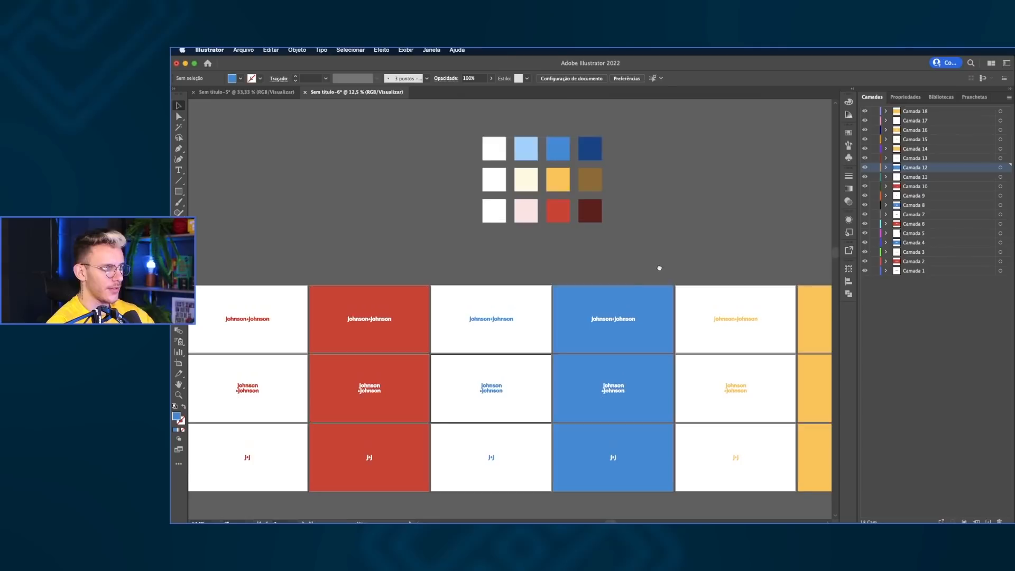
pyautogui.scroll(-2, 660, 268)
pyautogui.scroll(-2, 620, 274)
pyautogui.moveTo(608, 258); pyautogui.dragTo(616, 214)
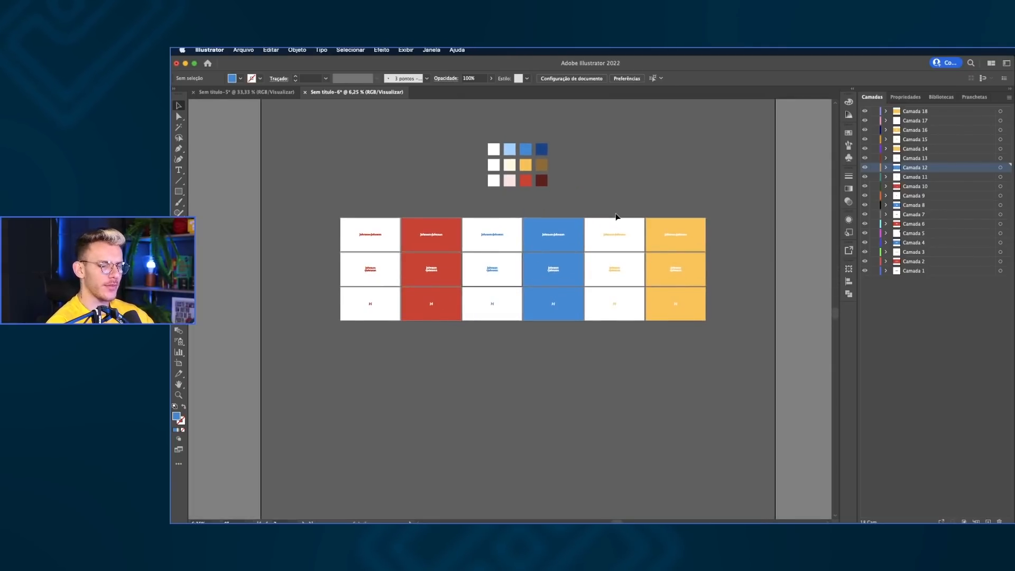